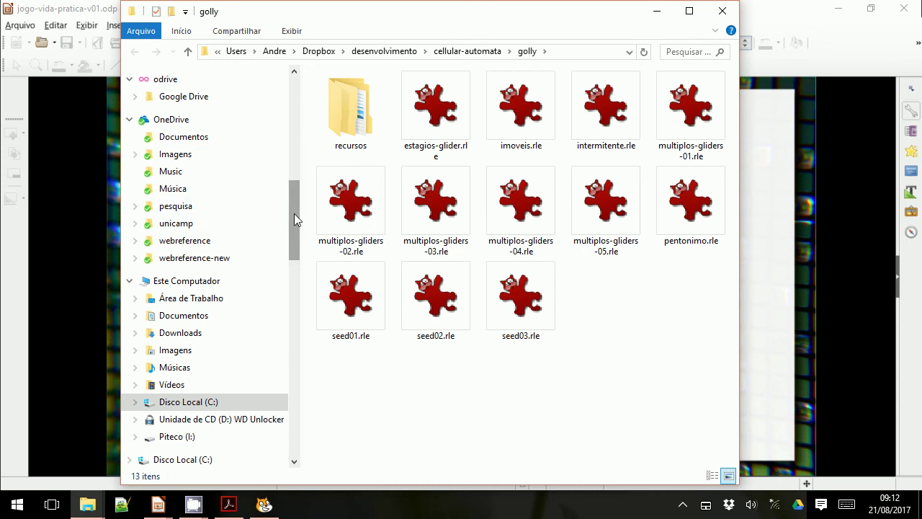
- Browse to the golly-2.8-win-32bit folder inside bin on drive C: and launch Golly.exe from its inner folder
{"action": "left_click_drag", "start_coordinate": [294, 213], "coordinate": [295, 252]}
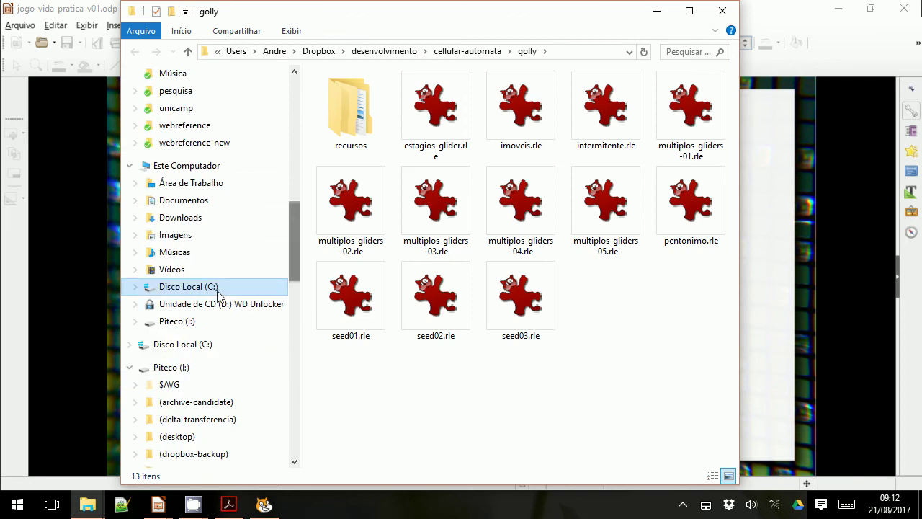
{"action": "left_click", "coordinate": [138, 287]}
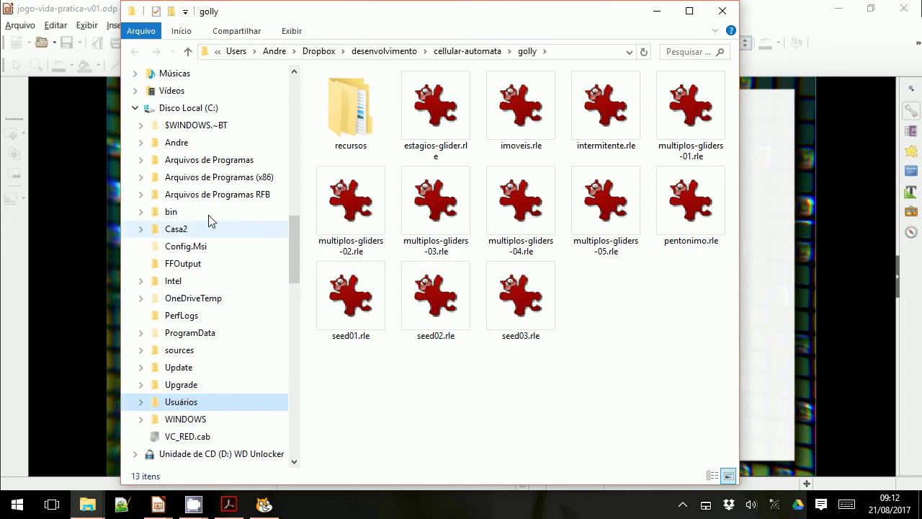
{"action": "left_click", "coordinate": [181, 212]}
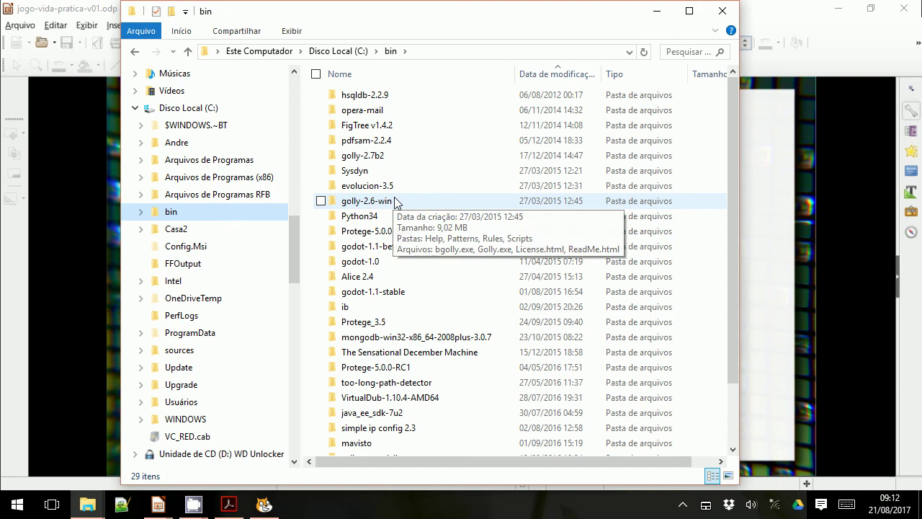
{"action": "left_click_drag", "start_coordinate": [735, 187], "coordinate": [736, 290]}
{"action": "double_click", "coordinate": [400, 447]}
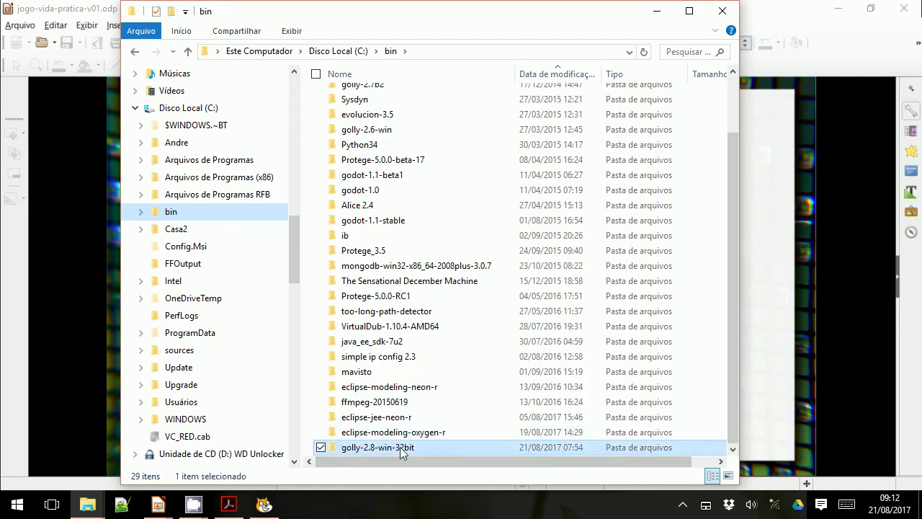
{"action": "double_click", "coordinate": [364, 103]}
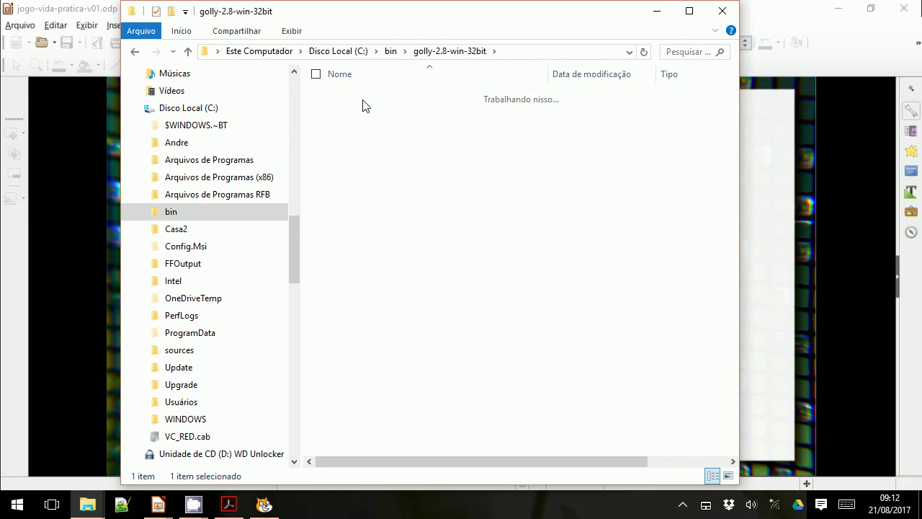
{"action": "left_click", "coordinate": [360, 173]}
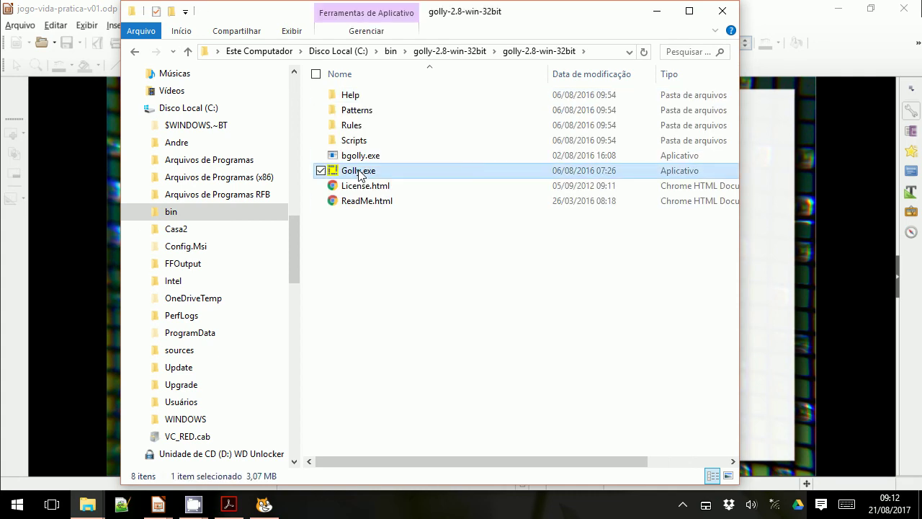
{"action": "double_click", "coordinate": [359, 171]}
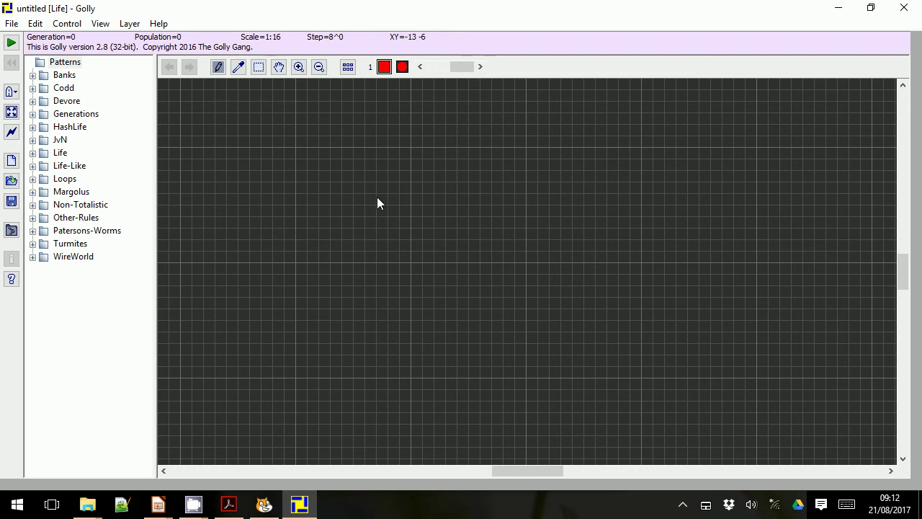
- Draw two live cells on the same row of the empty grid, with one empty cell between them
{"action": "left_click", "coordinate": [410, 153]}
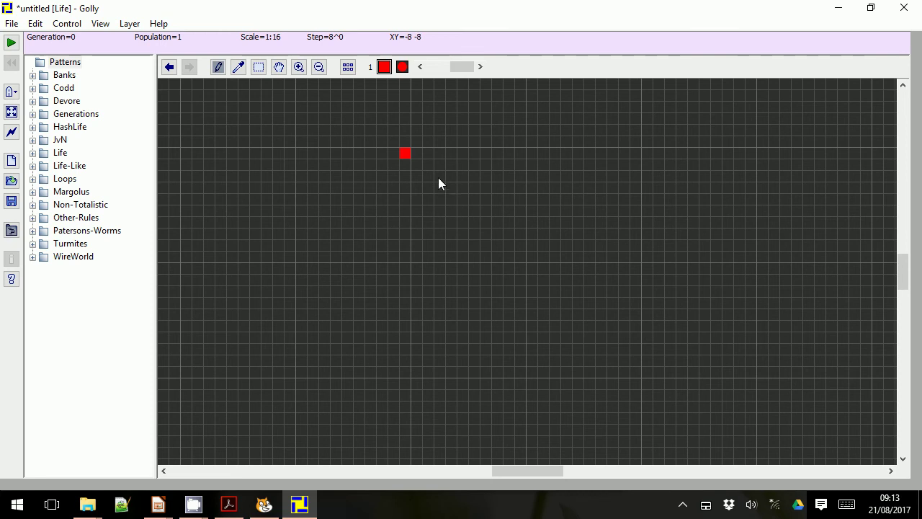
{"action": "left_click", "coordinate": [428, 153]}
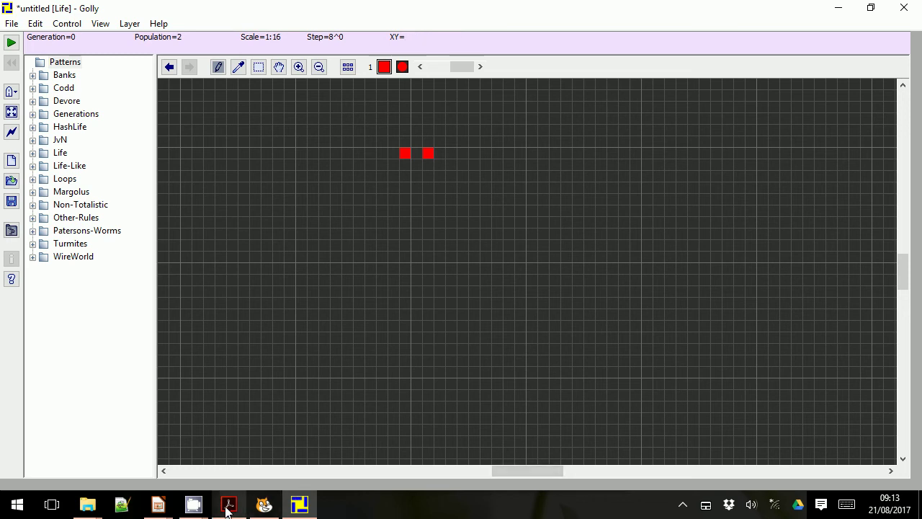
- Switch to the edutec030-logo-computacional-v01 presentation in LibreOffice Impress, show the "Jogo da Vida" rules slide full screen, and end the slide show
{"action": "mouse_move", "coordinate": [158, 505]}
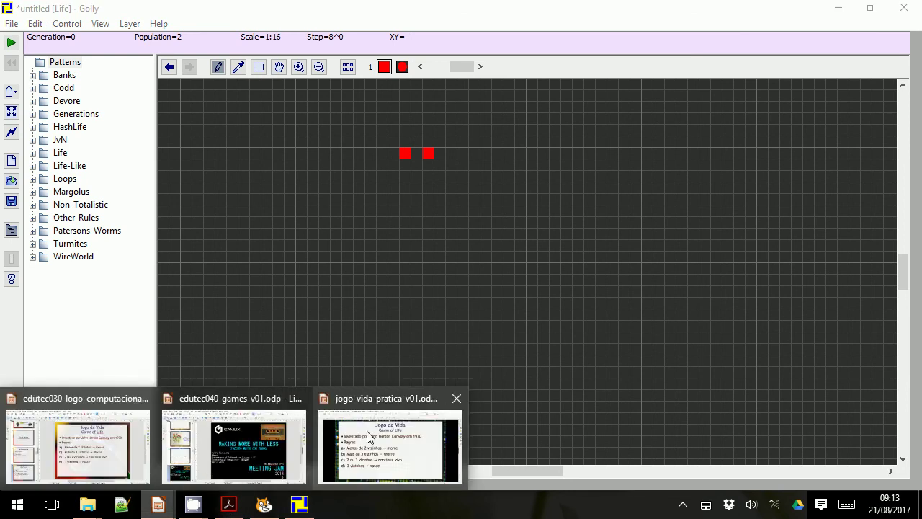
{"action": "left_click", "coordinate": [368, 436]}
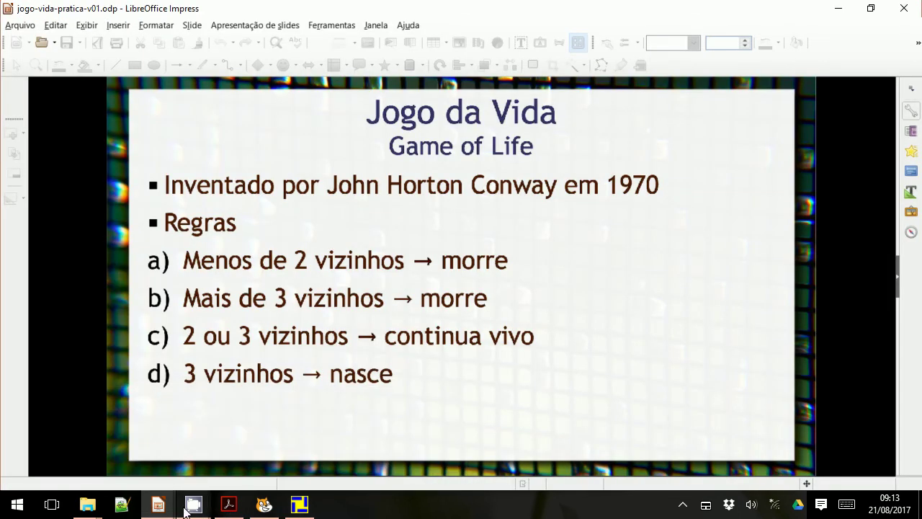
{"action": "mouse_move", "coordinate": [160, 509]}
{"action": "left_click", "coordinate": [102, 459]}
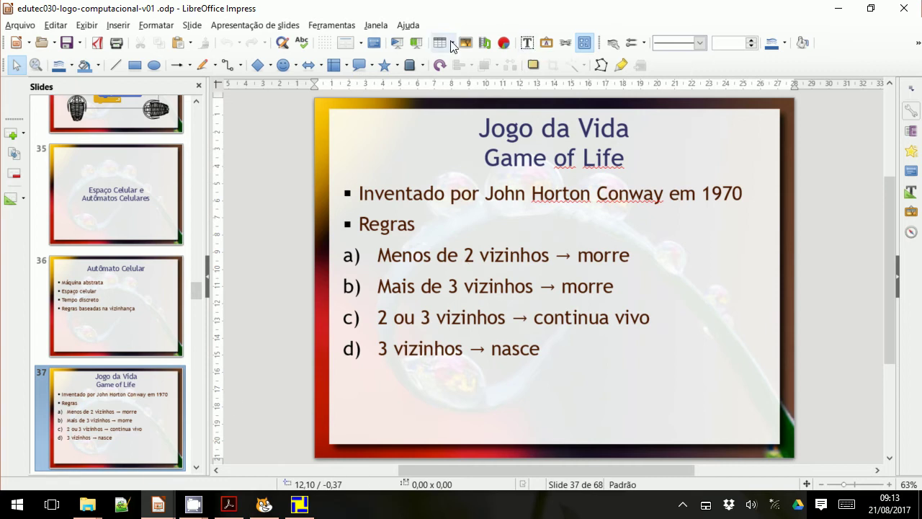
{"action": "left_click", "coordinate": [416, 42]}
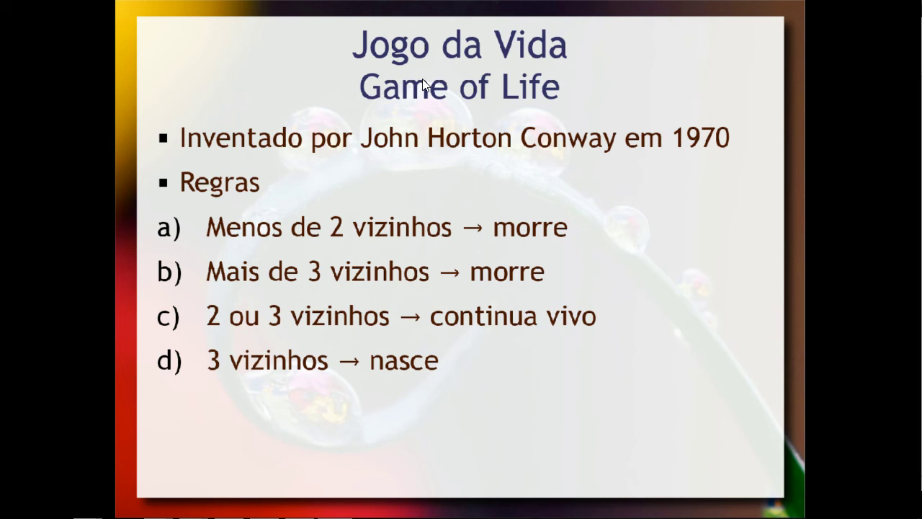
{"action": "key", "text": "Escape"}
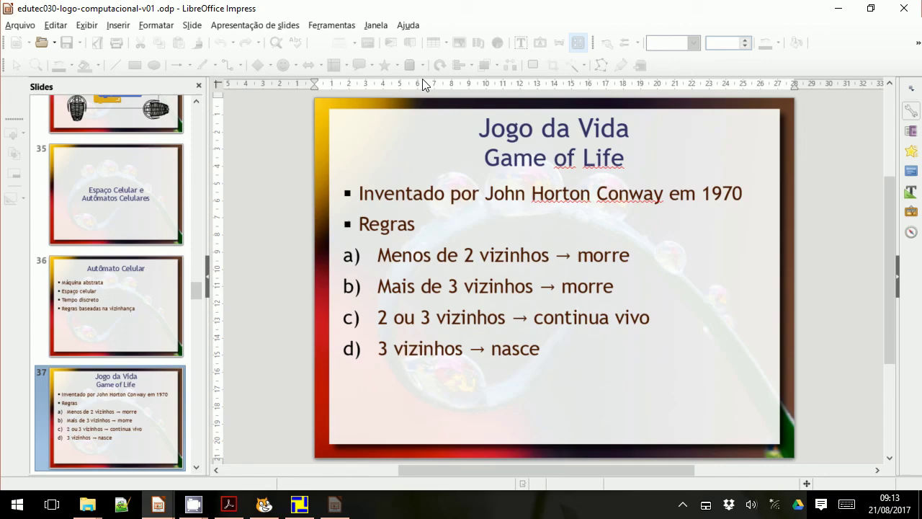
- Look at the two cells in Golly, and return to the "Jogo da Vida" rules slide in edutec030-logo-computacional-v01
{"action": "left_click", "coordinate": [309, 508]}
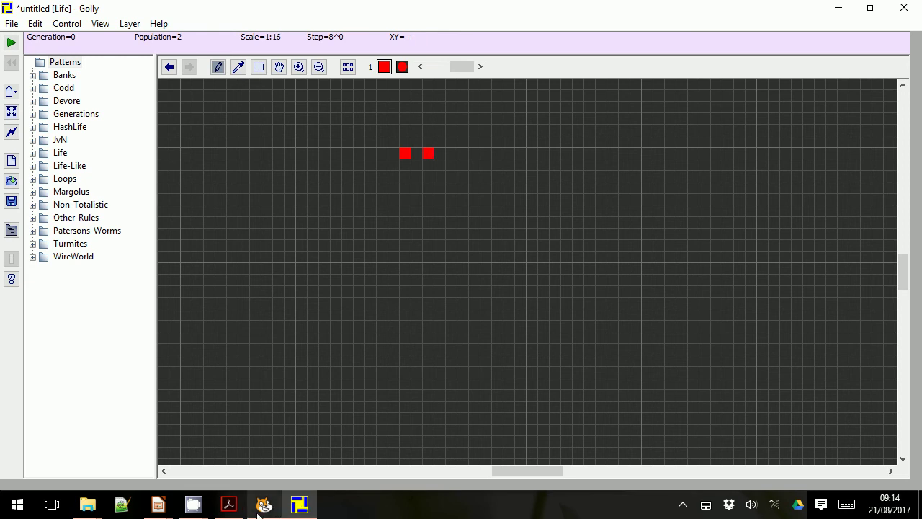
{"action": "mouse_move", "coordinate": [261, 508]}
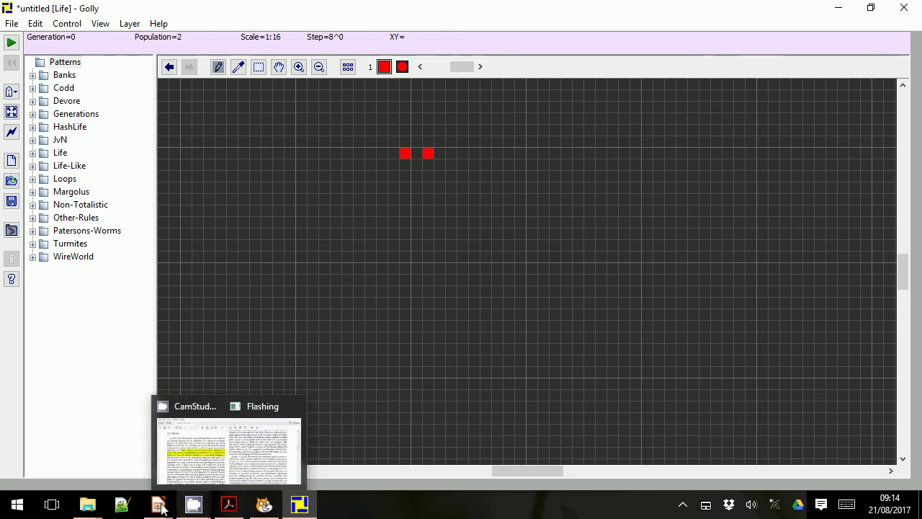
{"action": "mouse_move", "coordinate": [158, 506]}
{"action": "left_click", "coordinate": [123, 457]}
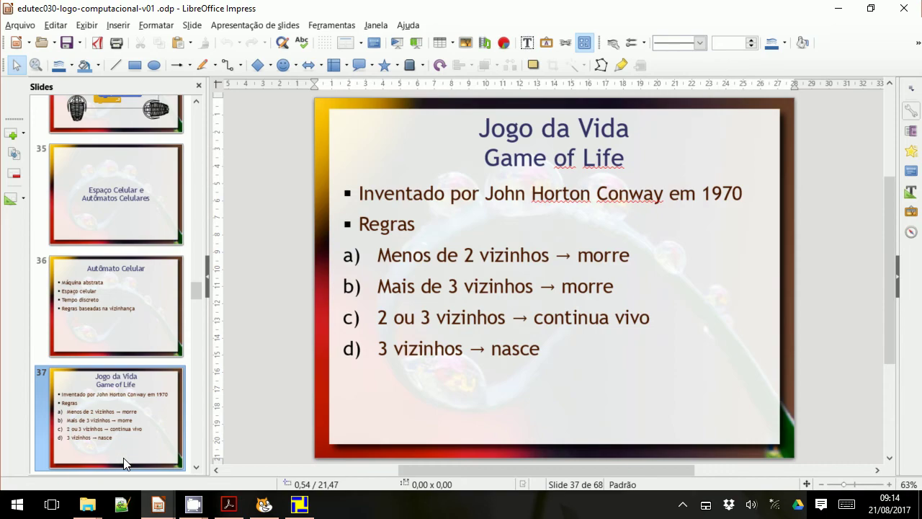
{"action": "mouse_move", "coordinate": [197, 293]}
{"action": "left_mouse_down"}
{"action": "mouse_move", "coordinate": [197, 307]}
{"action": "mouse_move", "coordinate": [199, 292]}
{"action": "left_mouse_up"}
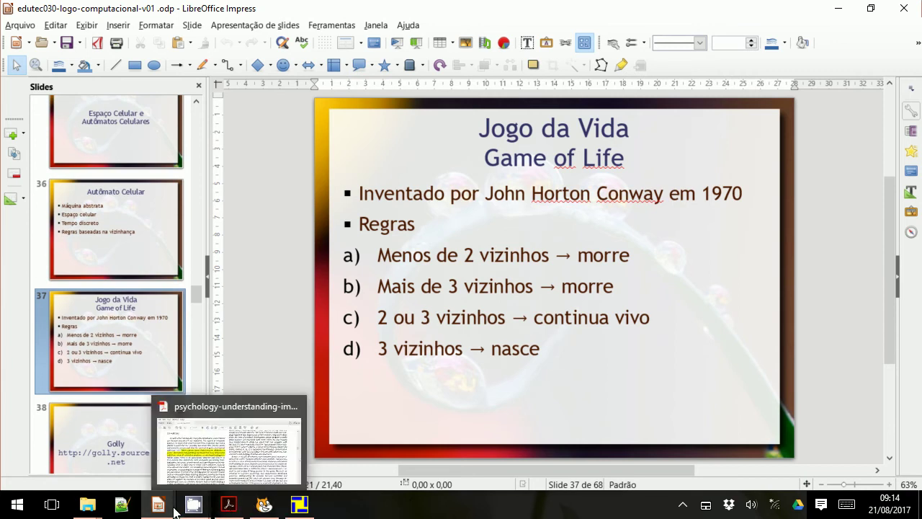
- Switch to jogo-vida-pratica-v01.odp, browse past its rules slide, and select slide 4, "Jogo da Vida em Computador"
{"action": "mouse_move", "coordinate": [157, 505]}
{"action": "left_click", "coordinate": [348, 454]}
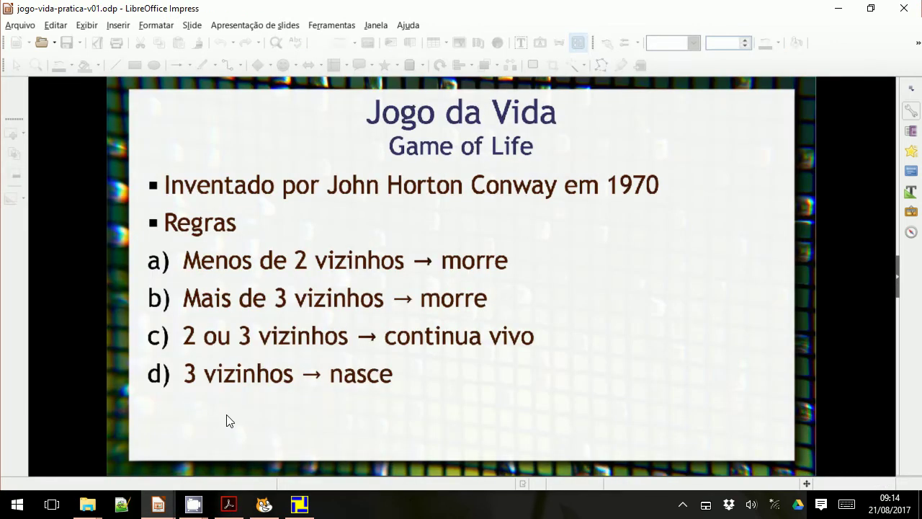
{"action": "scroll", "coordinate": [134, 319], "scroll_direction": "down", "scroll_amount": 3}
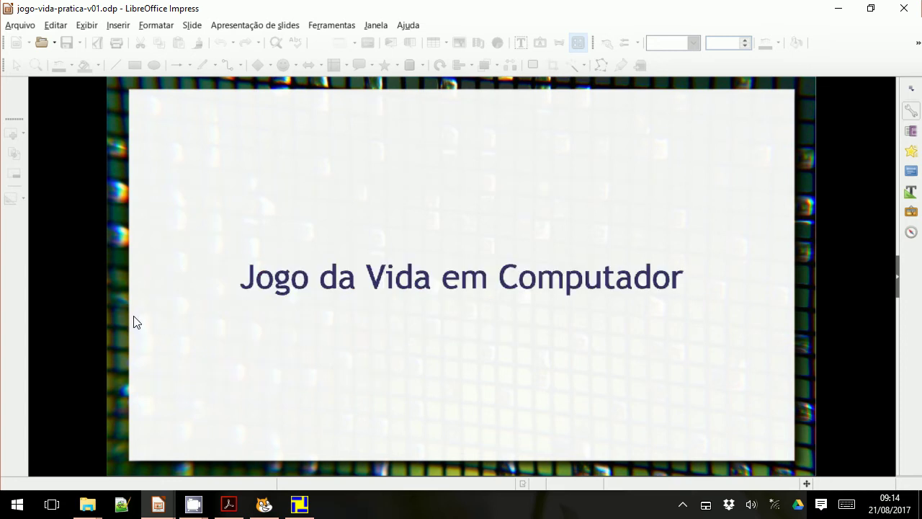
{"action": "scroll", "coordinate": [137, 326], "scroll_direction": "up", "scroll_amount": 1}
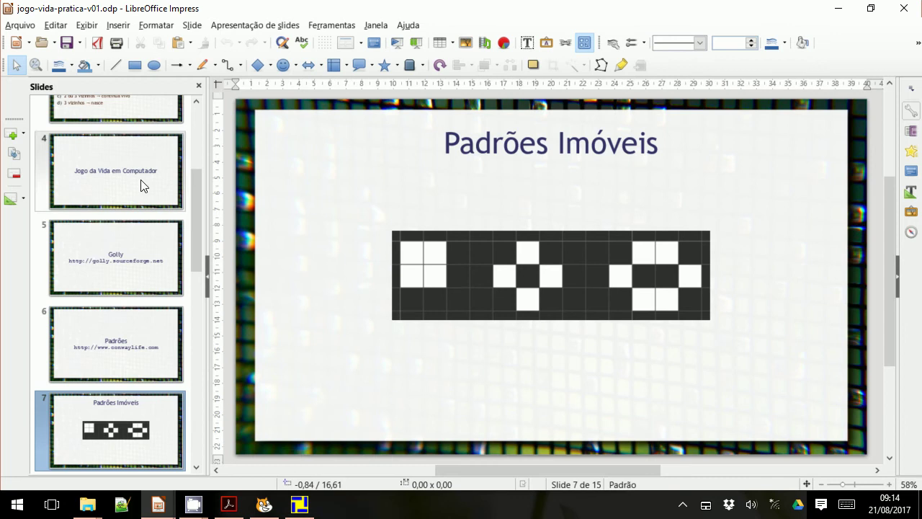
{"action": "left_click", "coordinate": [141, 182]}
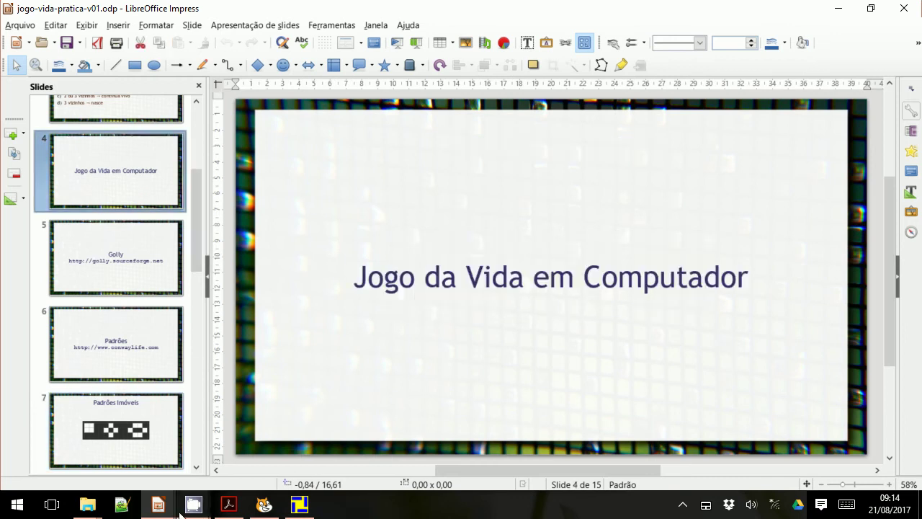
- Return to edutec030-logo-computacional-v01, present slide 37 with the Game of Life rules full screen, and exit the slide show
{"action": "mouse_move", "coordinate": [158, 504]}
{"action": "left_click", "coordinate": [112, 450]}
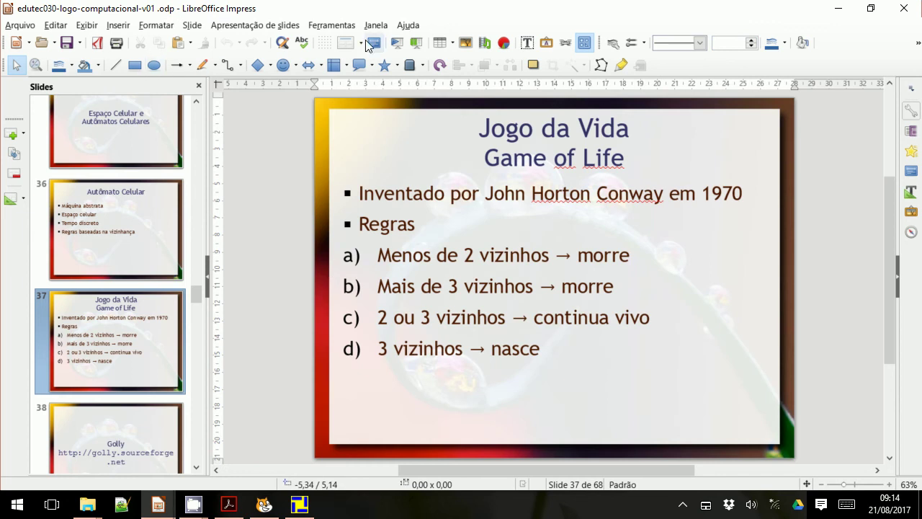
{"action": "left_click", "coordinate": [417, 43]}
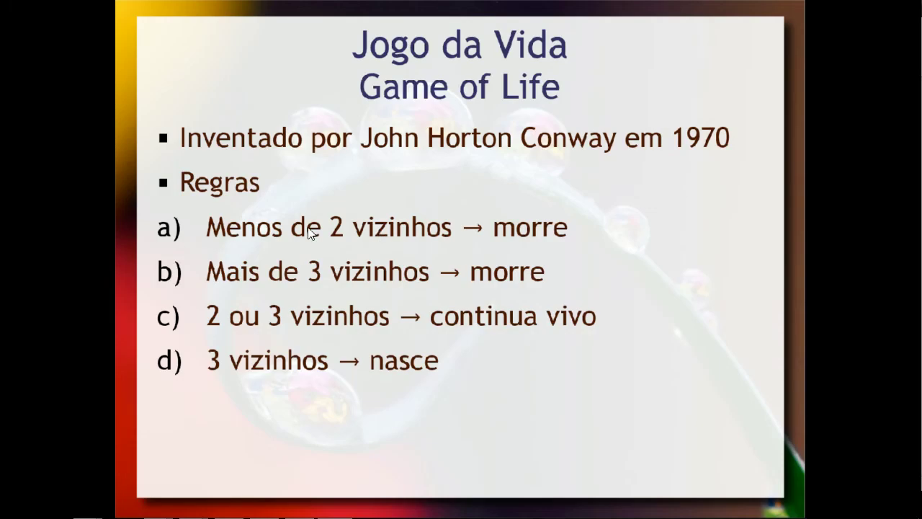
{"action": "key", "text": "Escape"}
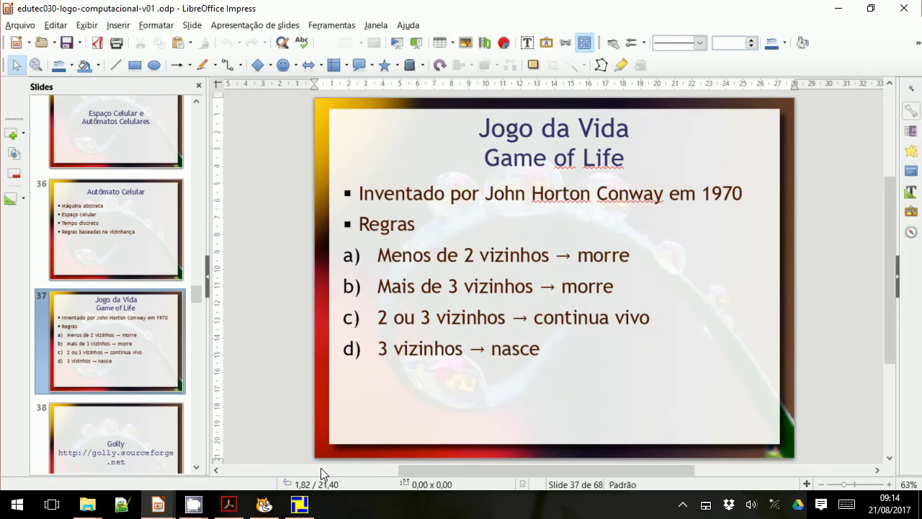
- Switch to Golly and draw a T-shaped group: three stacked cells plus one to the right of the middle, below the existing pair
{"action": "left_click", "coordinate": [301, 504]}
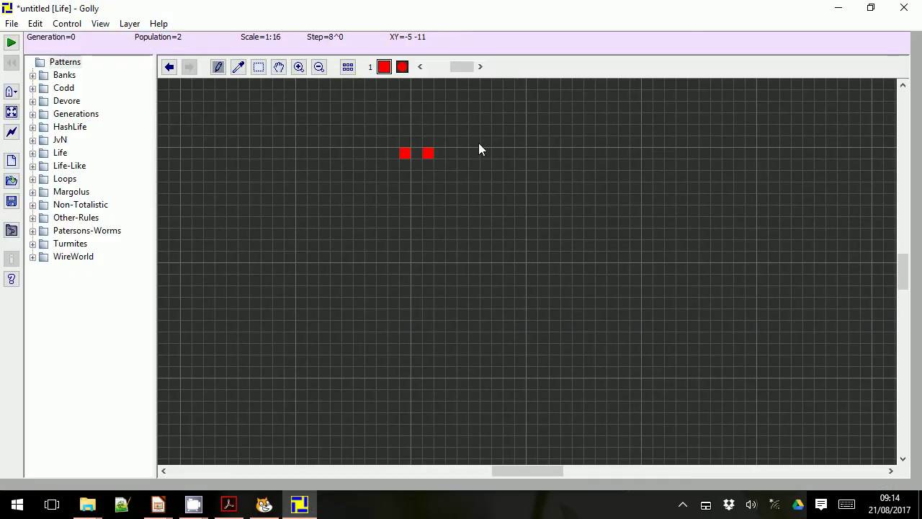
{"action": "left_click", "coordinate": [451, 198]}
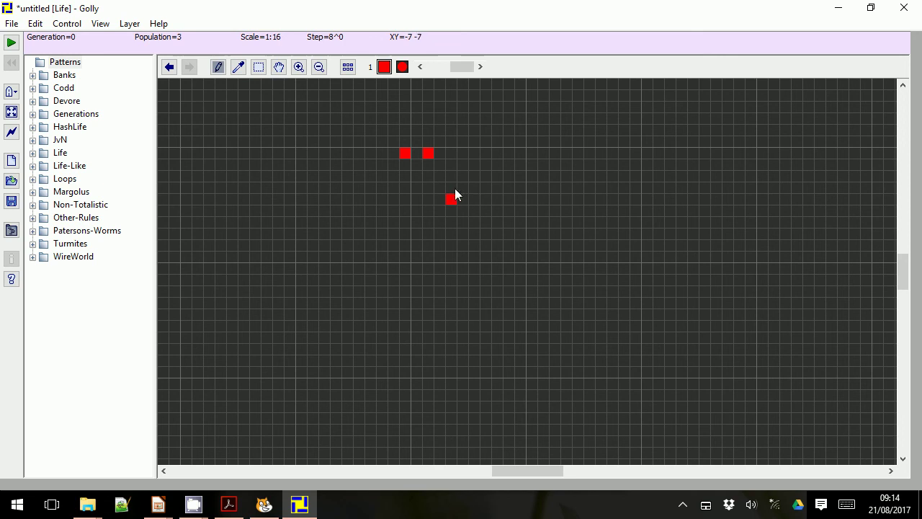
{"action": "left_click", "coordinate": [452, 187]}
{"action": "left_click", "coordinate": [466, 197]}
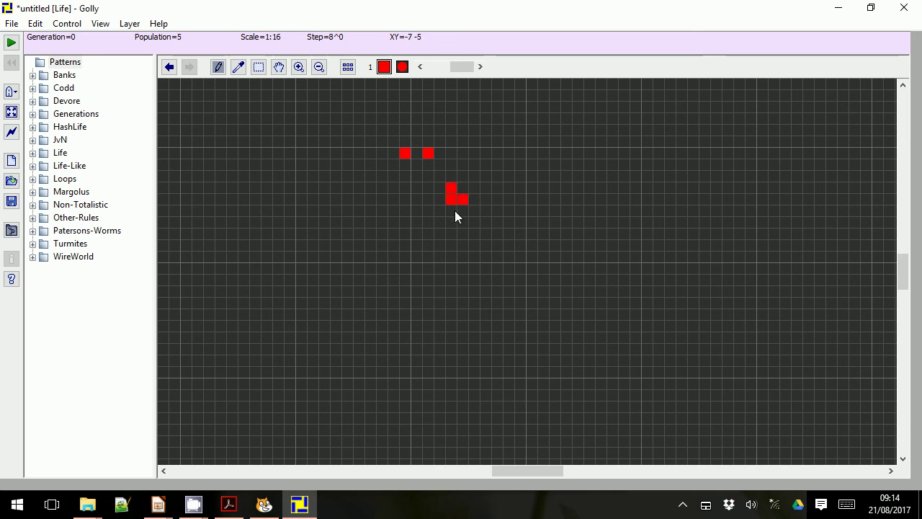
{"action": "left_click", "coordinate": [454, 211]}
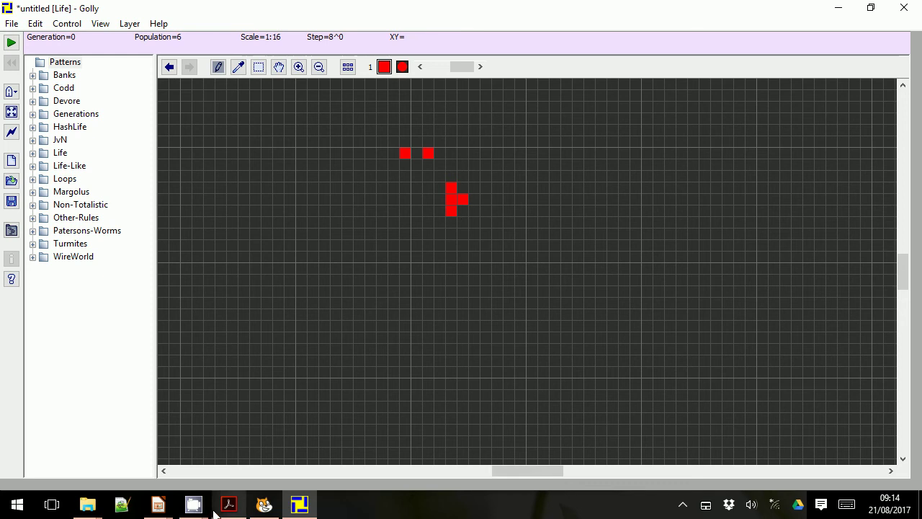
- Check the rules slide in edutec030-logo-computacional-v01, and in Golly add a cell left of the T's centre to form a plus
{"action": "mouse_move", "coordinate": [160, 508]}
{"action": "left_click", "coordinate": [93, 461]}
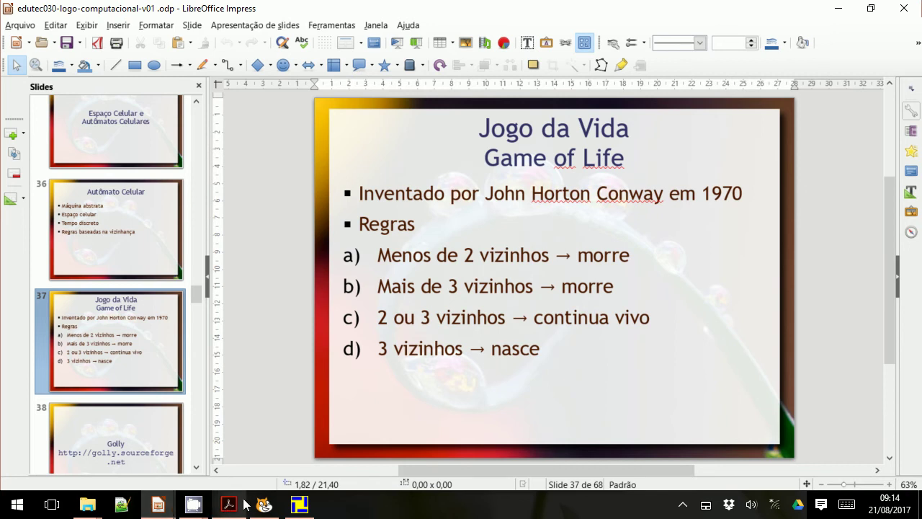
{"action": "left_click", "coordinate": [300, 505]}
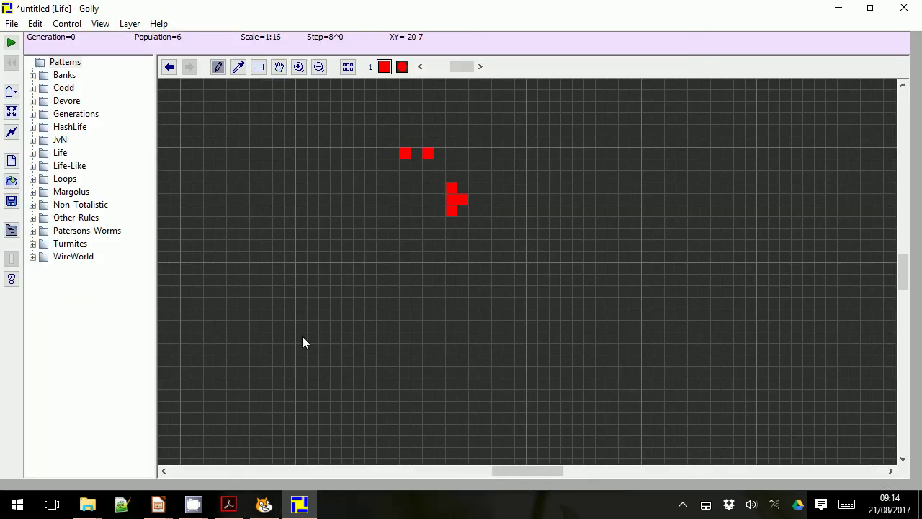
{"action": "left_click", "coordinate": [440, 199]}
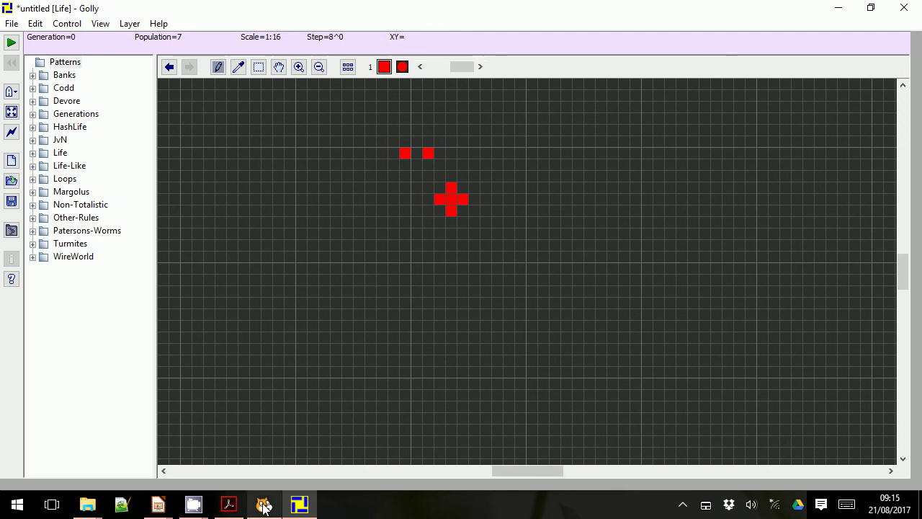
- Switch back to the Game of Life rules slide in edutec030-logo-computacional-v01
{"action": "mouse_move", "coordinate": [262, 508]}
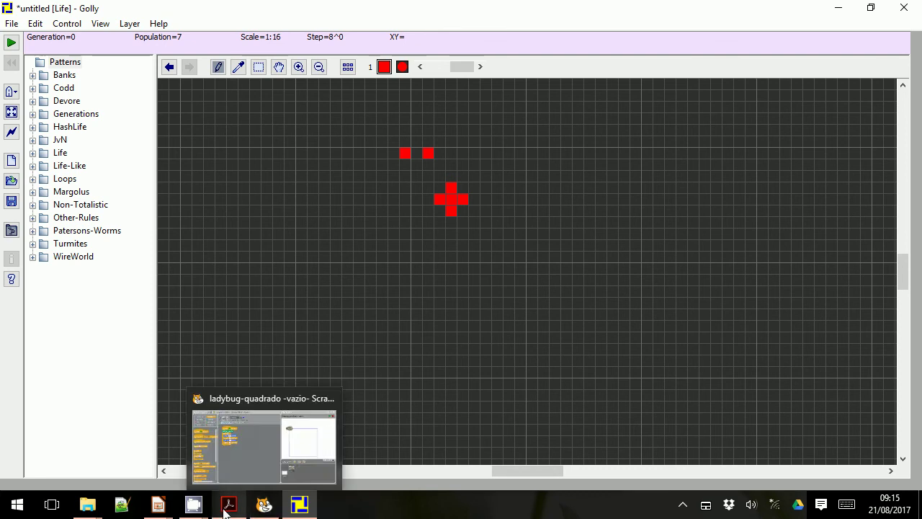
{"action": "mouse_move", "coordinate": [156, 507]}
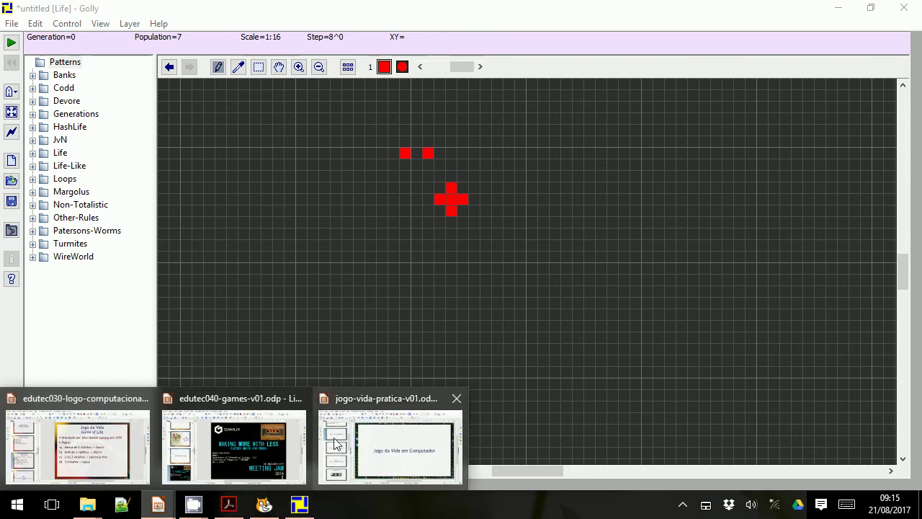
{"action": "left_click", "coordinate": [116, 456]}
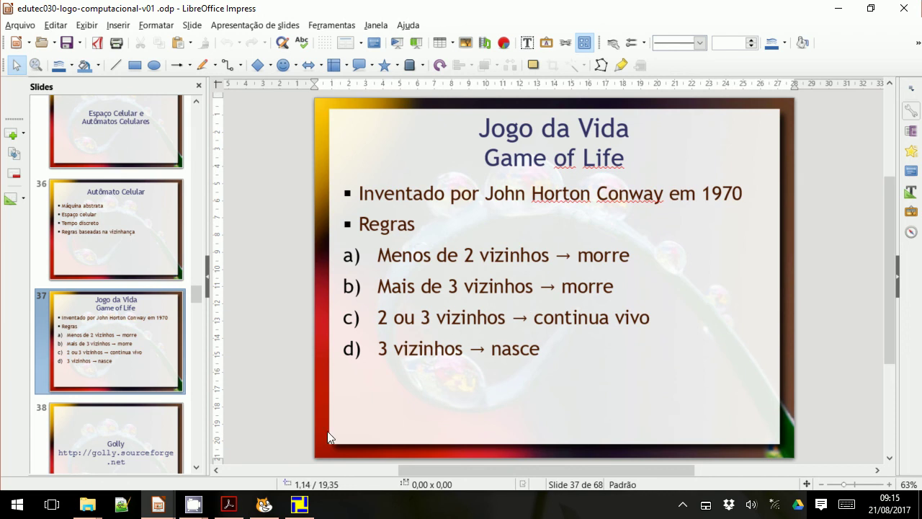
- View the plus-shaped group in Golly, and return to the Game of Life rules slide in edutec030-logo-computacional-v01
{"action": "left_click", "coordinate": [300, 504]}
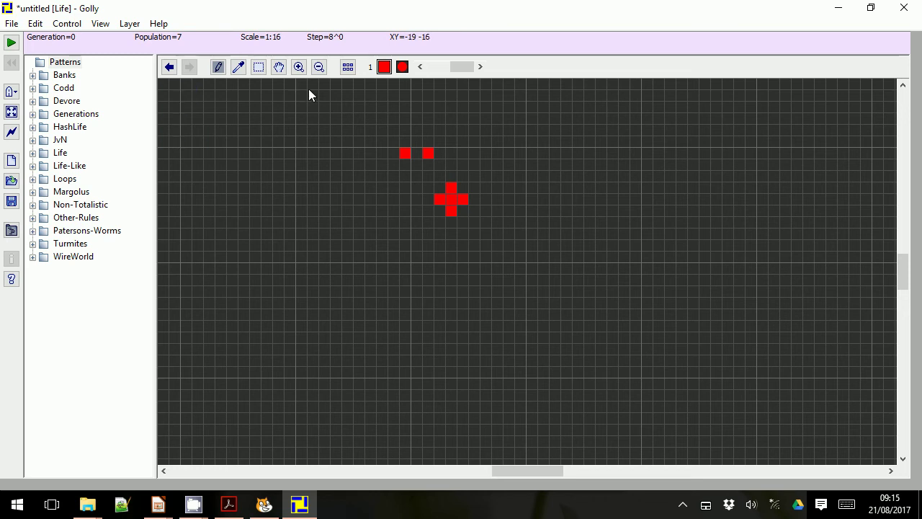
{"action": "left_click", "coordinate": [158, 505]}
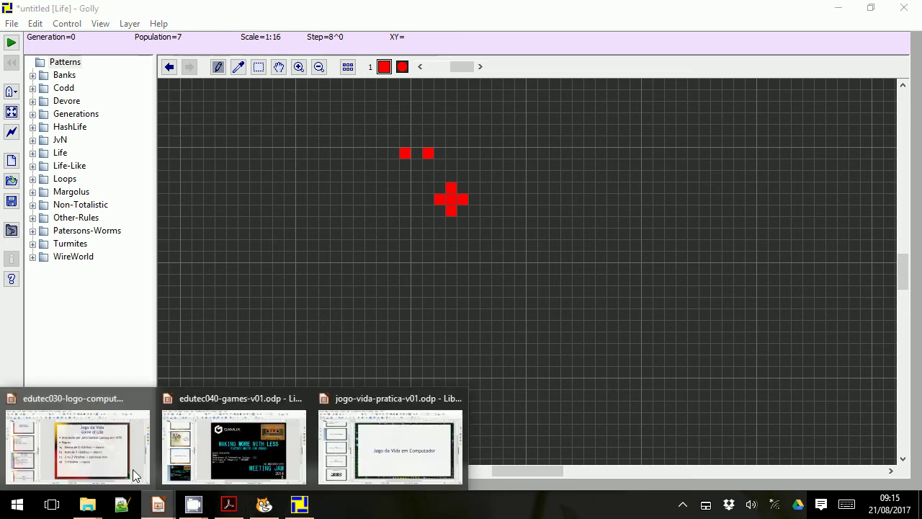
{"action": "left_click", "coordinate": [112, 439]}
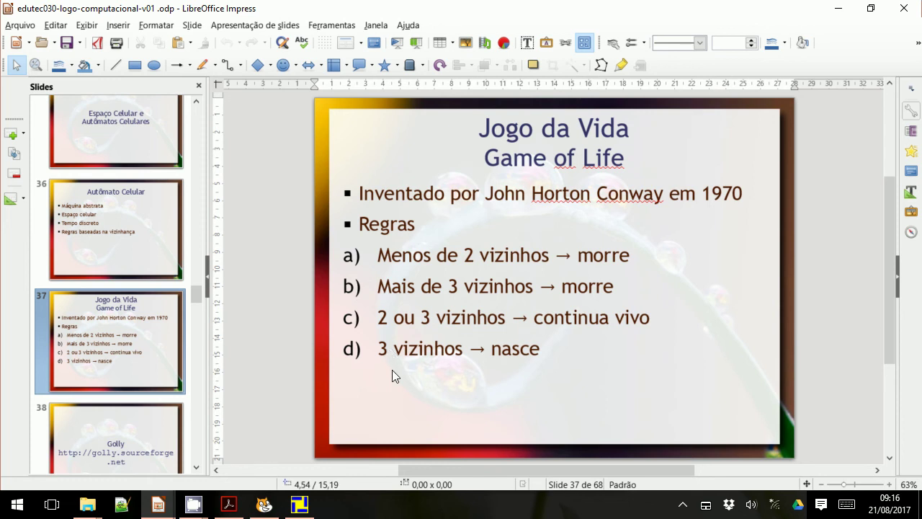
- Switch to Golly and add a live cell one row above the gap between the two separate cells
{"action": "left_click", "coordinate": [299, 507]}
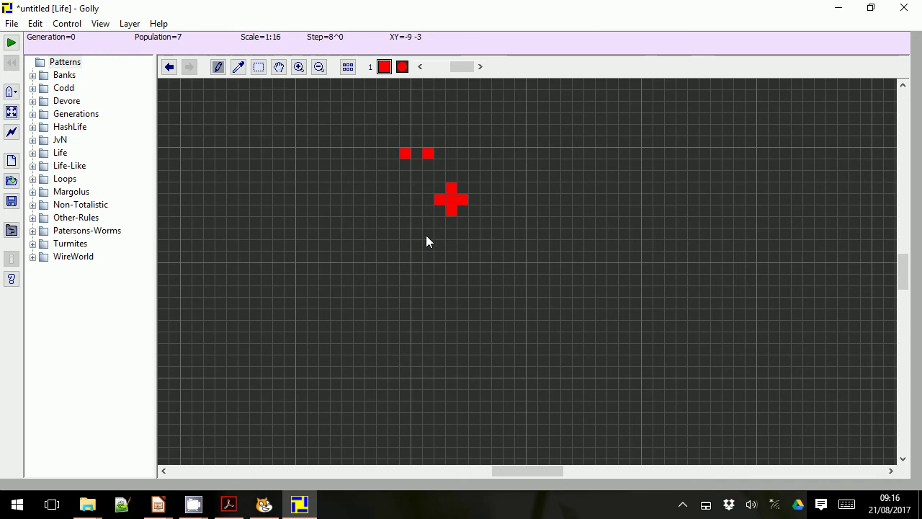
{"action": "left_click", "coordinate": [419, 144]}
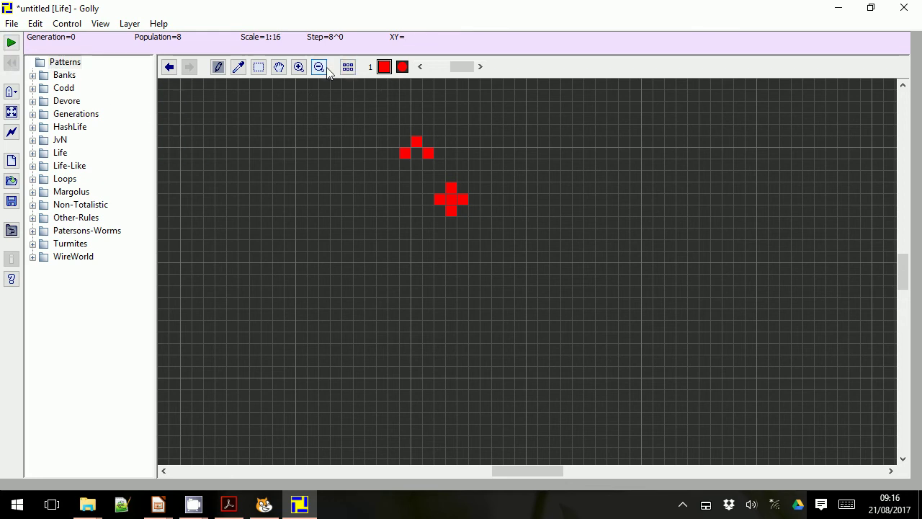
- Enlarge the grid to scale 1:32 and advance the pattern by one generation
{"action": "left_click", "coordinate": [299, 66]}
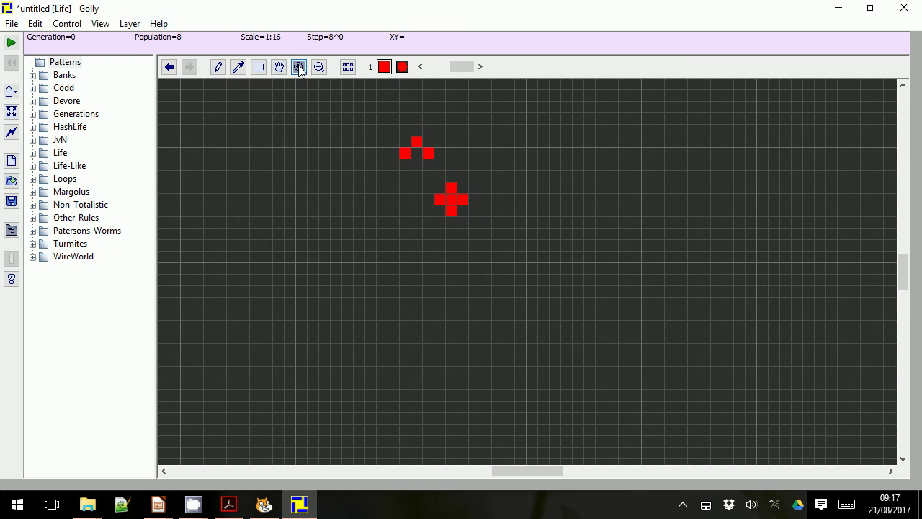
{"action": "left_click", "coordinate": [365, 125]}
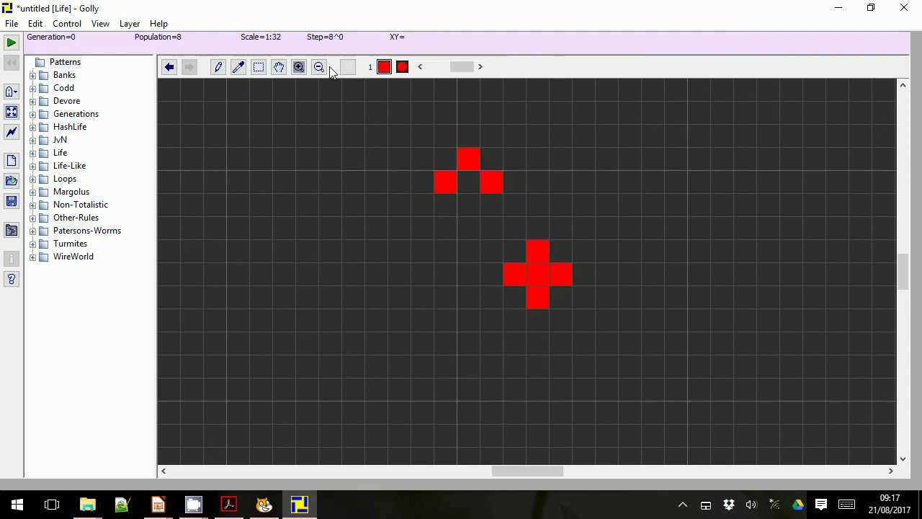
{"action": "left_click", "coordinate": [67, 25]}
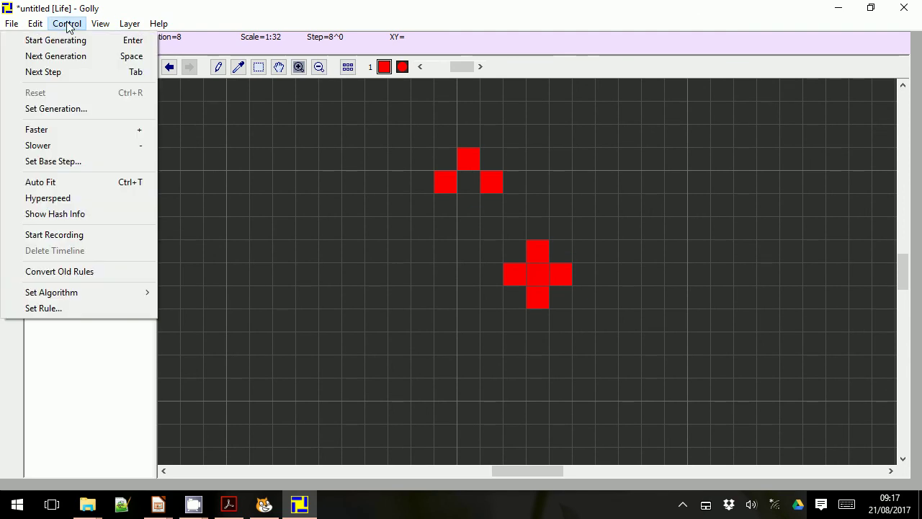
{"action": "left_click", "coordinate": [68, 25]}
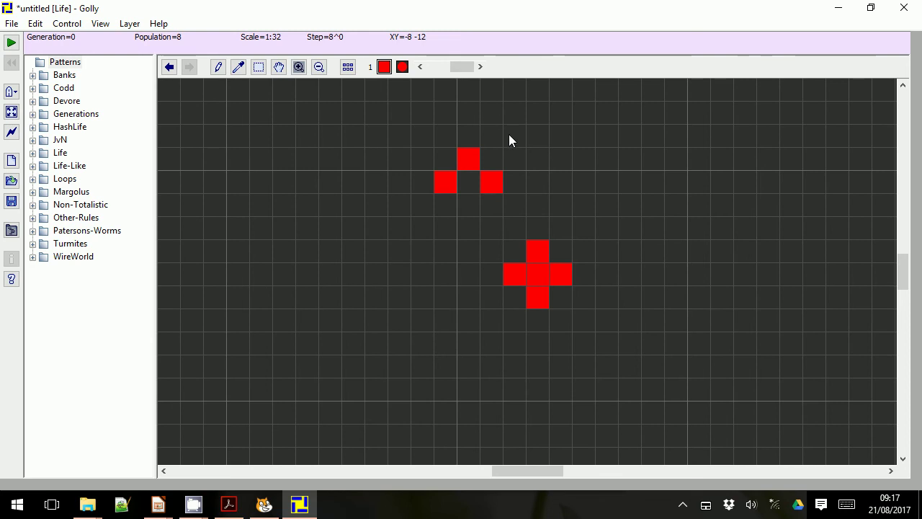
{"action": "key", "text": "space"}
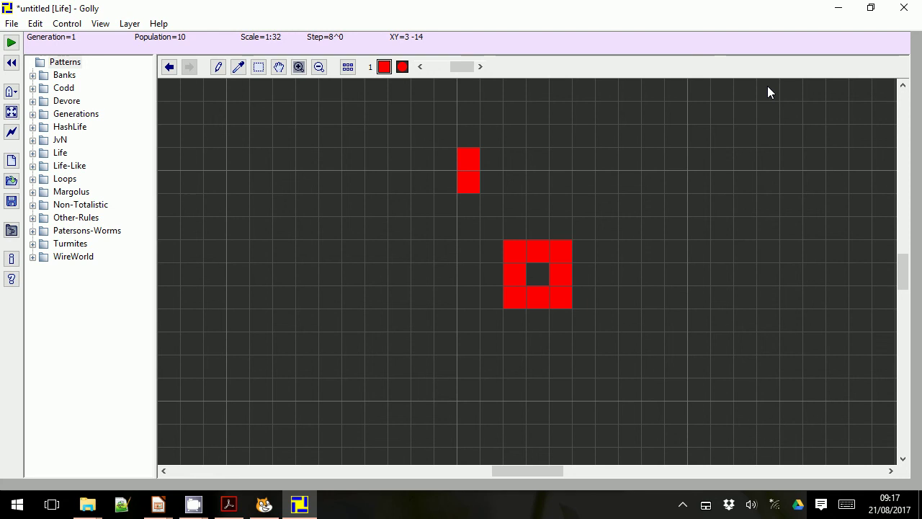
- Erase all live cells of the vertical pair and the square ring so the grid is empty
{"action": "left_click", "coordinate": [220, 70]}
{"action": "left_click", "coordinate": [474, 163]}
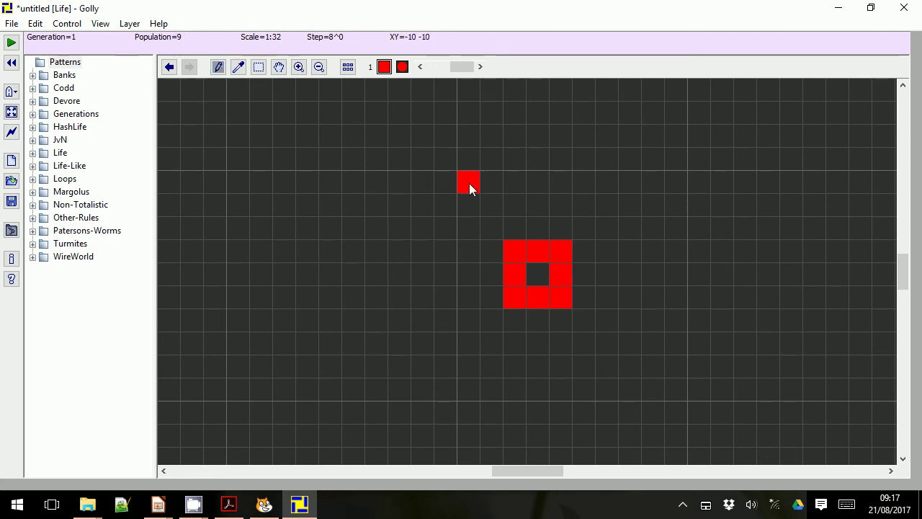
{"action": "left_click", "coordinate": [469, 183]}
{"action": "left_click", "coordinate": [521, 250]}
{"action": "left_click", "coordinate": [541, 250]}
{"action": "left_click", "coordinate": [554, 255]}
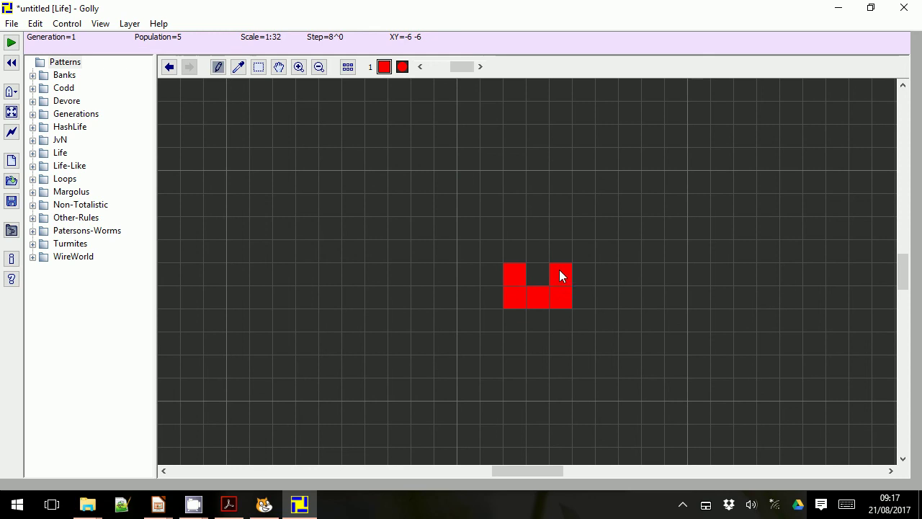
{"action": "left_click", "coordinate": [559, 271]}
{"action": "left_click", "coordinate": [566, 298]}
{"action": "left_click", "coordinate": [540, 295]}
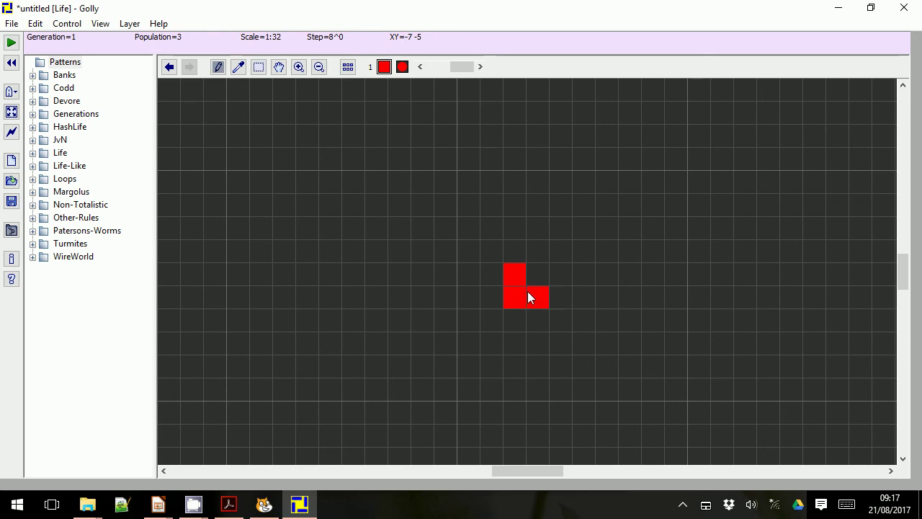
{"action": "left_click", "coordinate": [515, 274]}
{"action": "left_click", "coordinate": [521, 294]}
{"action": "left_click", "coordinate": [542, 297]}
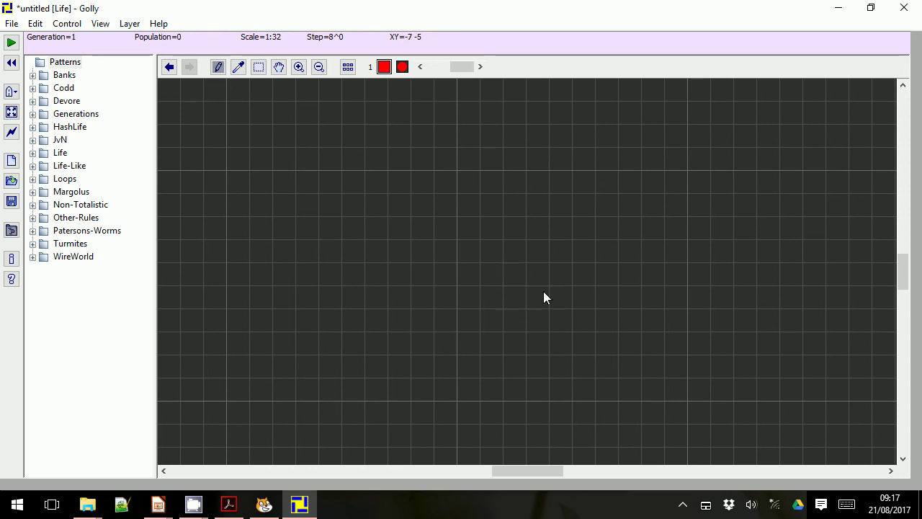
- Draw a diamond of four live cells around one empty centre cell in the upper part of the grid
{"action": "left_click", "coordinate": [327, 118]}
{"action": "left_click", "coordinate": [307, 135]}
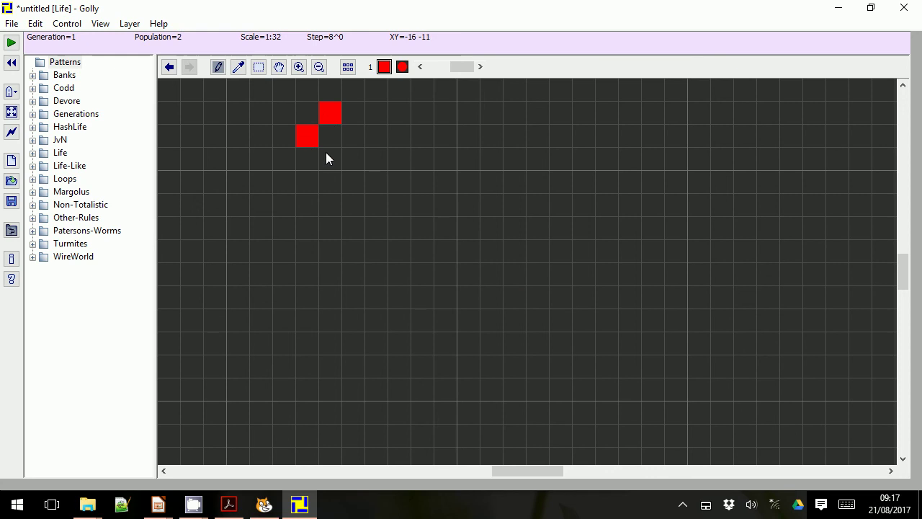
{"action": "left_click", "coordinate": [353, 137]}
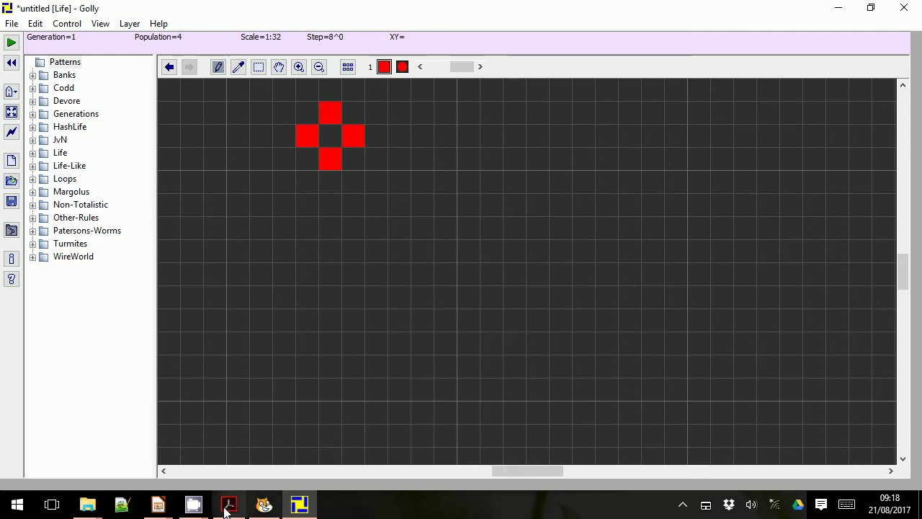
- Check the Game of Life rules slide in edutec030-logo-computacional-v01 against the diamond pattern, and return to Golly
{"action": "mouse_move", "coordinate": [155, 502]}
{"action": "left_click", "coordinate": [111, 465]}
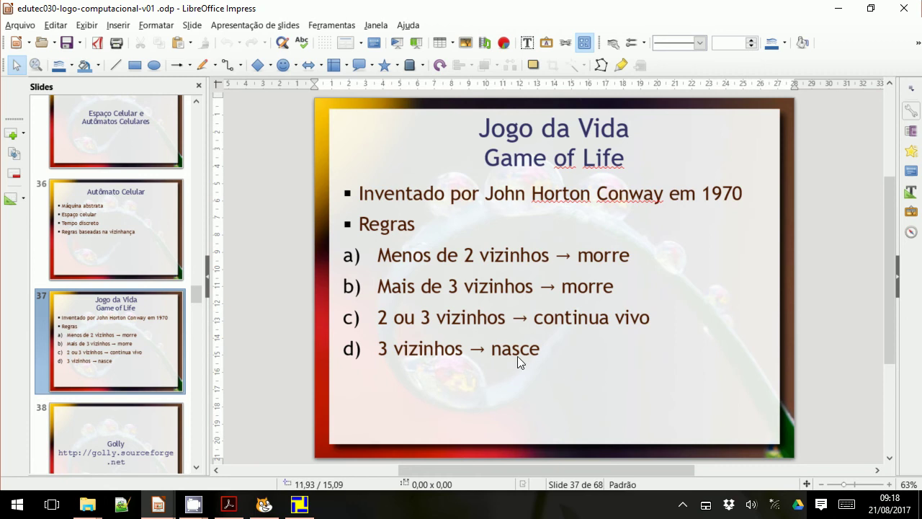
{"action": "left_click", "coordinate": [301, 504]}
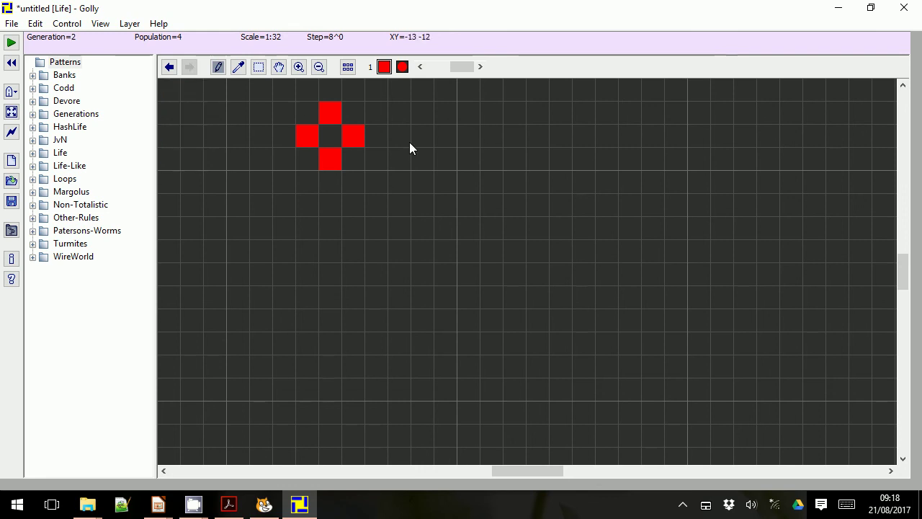
- Advance the four-cell diamond through several generations, one at a time
{"action": "key", "text": "space"}
{"action": "key", "text": "space"}
{"action": "key", "text": "space"}
{"action": "key", "text": "space"}
{"action": "key", "text": "space"}
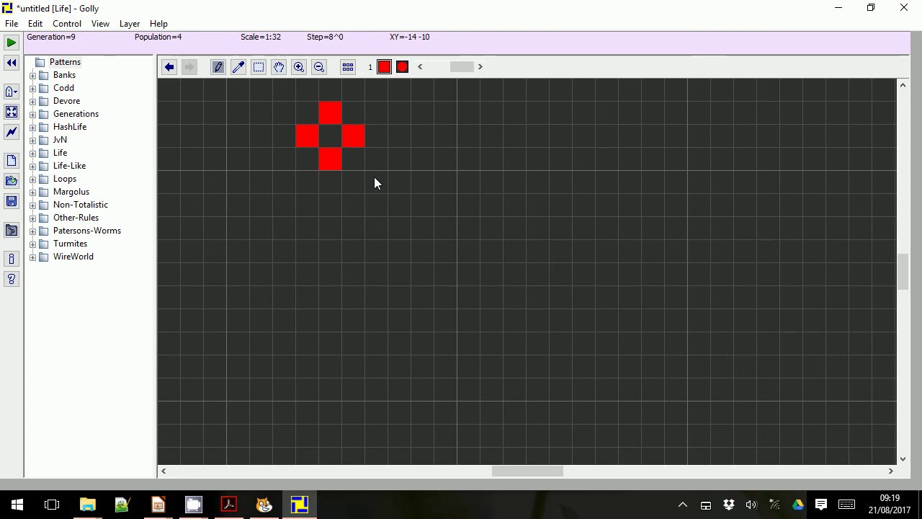
- Erase the four cells of the diamond from the grid
{"action": "left_click", "coordinate": [334, 117]}
{"action": "left_click", "coordinate": [332, 150]}
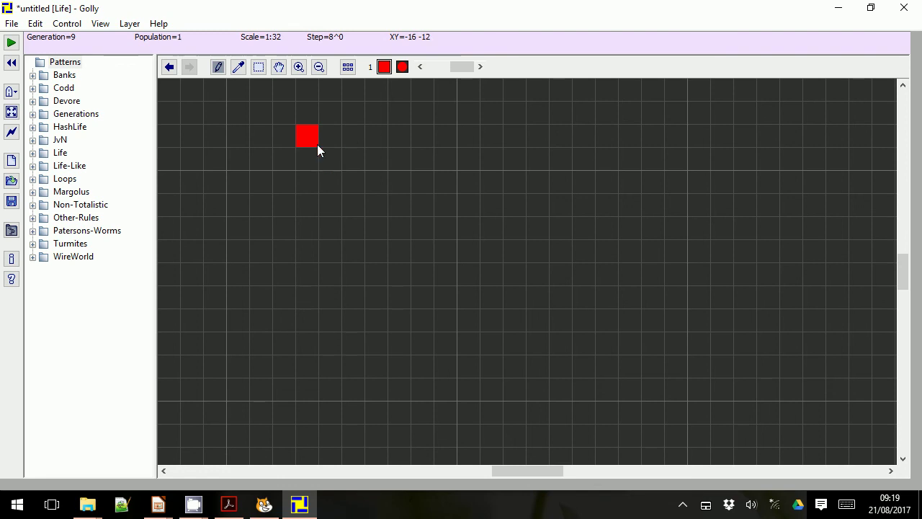
{"action": "left_click", "coordinate": [309, 136]}
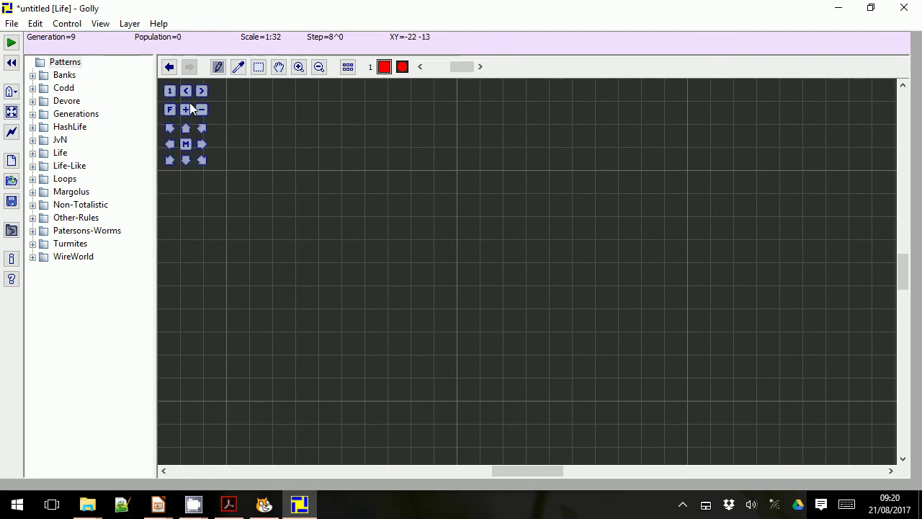
- Draw a horizontal row of three adjacent live cells in the upper part of the empty grid
{"action": "mouse_move", "coordinate": [186, 102]}
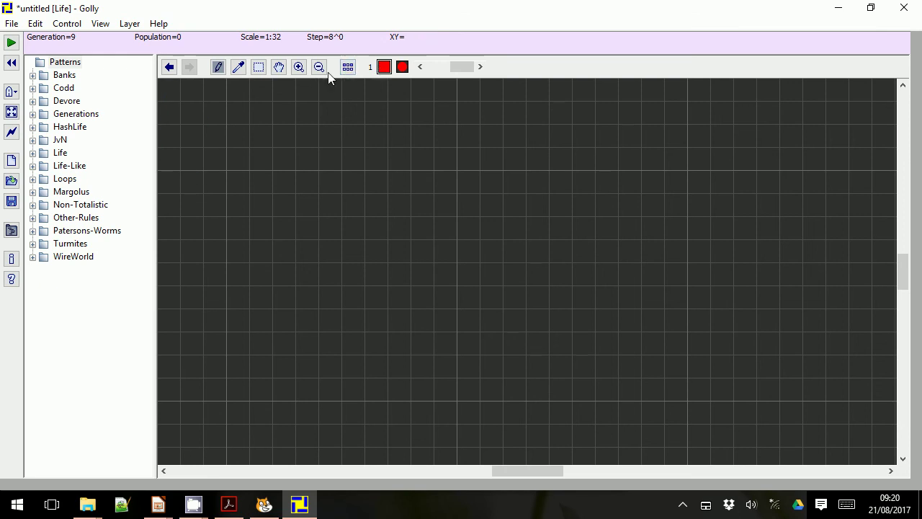
{"action": "left_click", "coordinate": [299, 66]}
{"action": "left_click", "coordinate": [218, 67]}
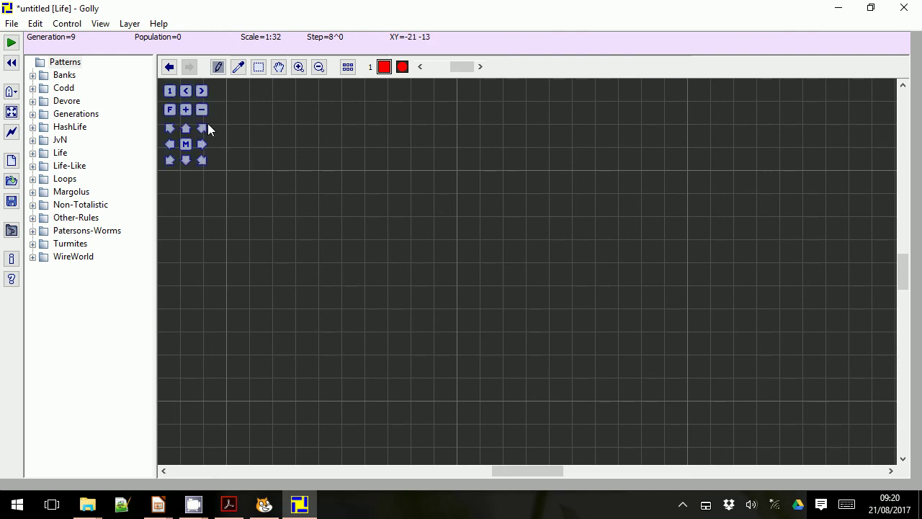
{"action": "left_click", "coordinate": [264, 136]}
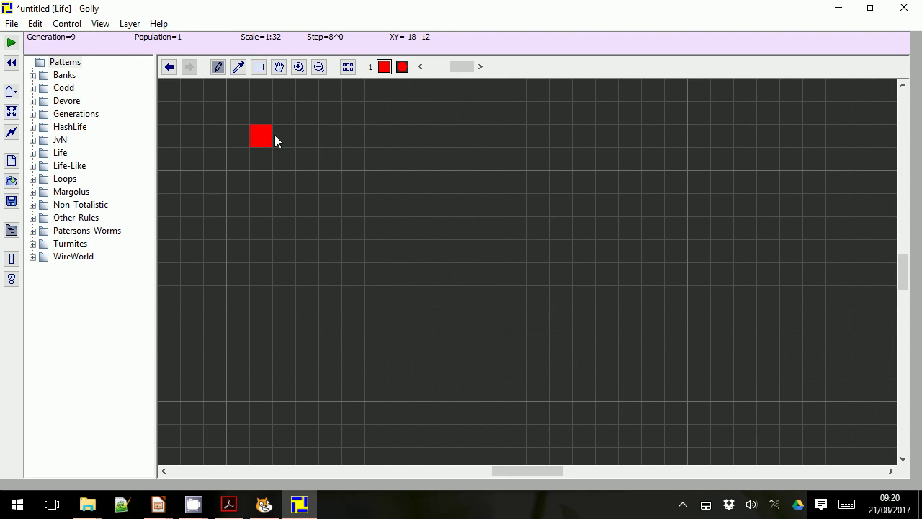
{"action": "left_click", "coordinate": [280, 136]}
{"action": "left_click", "coordinate": [310, 136]}
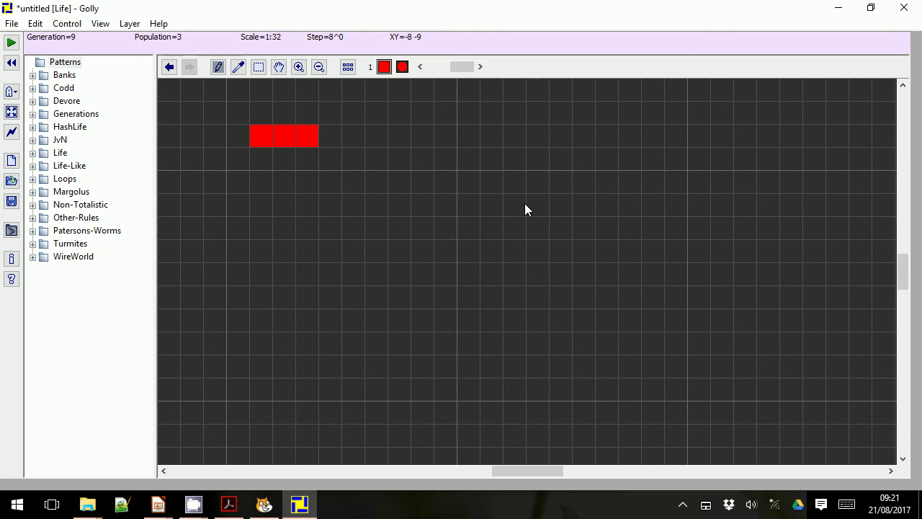
{"action": "left_click", "coordinate": [186, 508]}
{"action": "left_click", "coordinate": [140, 448]}
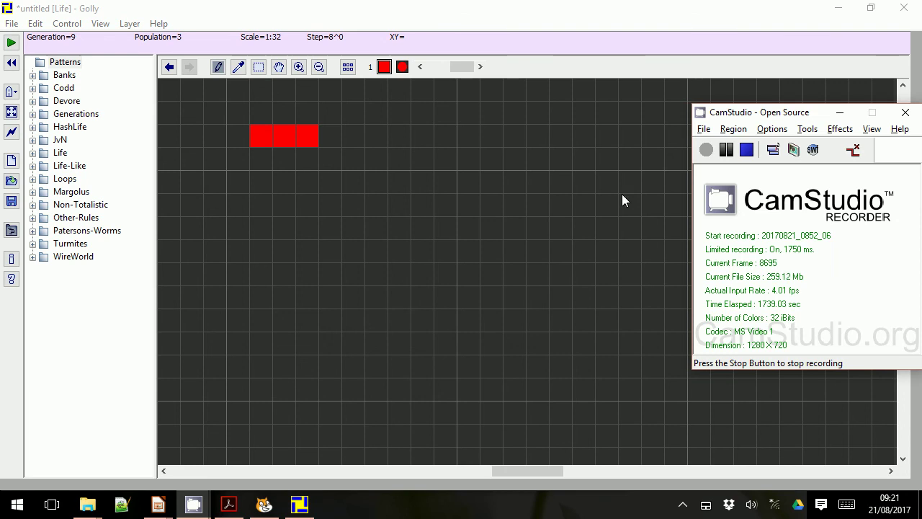
{"action": "left_click", "coordinate": [726, 149]}
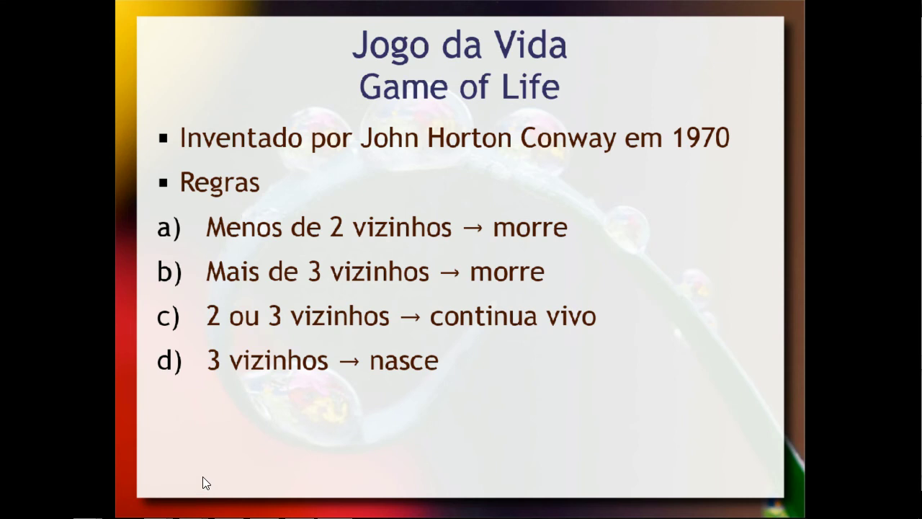
- Switch from the rules slide show to Golly and advance the three-cell row by two generations, one at a time
{"action": "key", "text": "alt+Tab"}
{"action": "key", "text": "alt+Tab"}
{"action": "key", "text": "alt+Tab"}
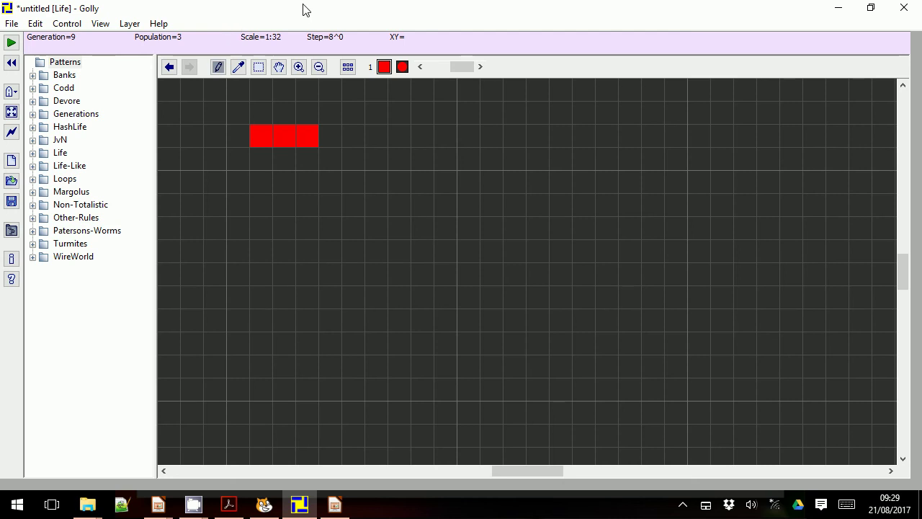
{"action": "key", "text": "space"}
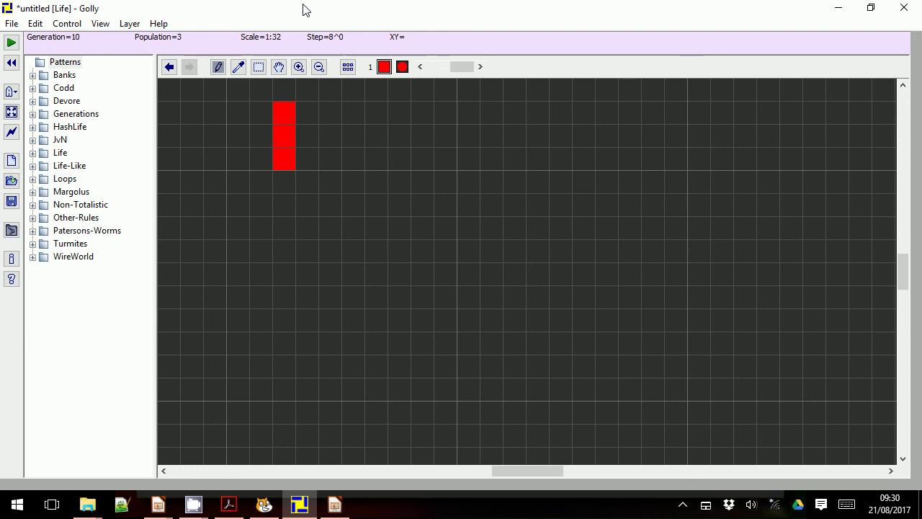
{"action": "key", "text": "space"}
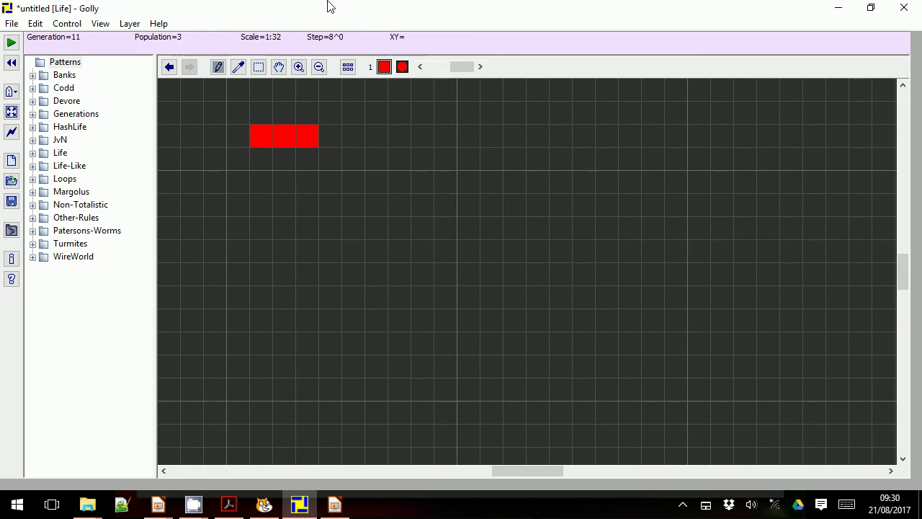
- Run the three-cell row continuously for a while and stop the generation
{"action": "left_click", "coordinate": [11, 43]}
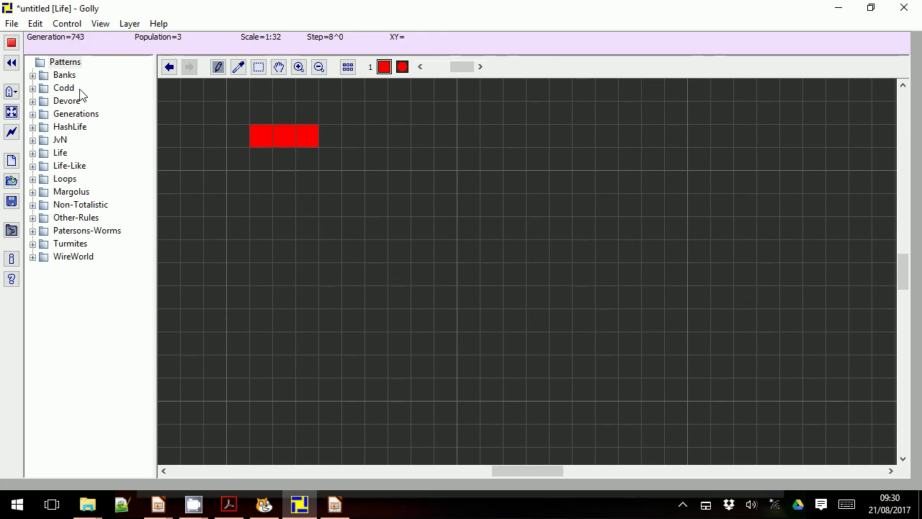
{"action": "key", "text": "Return"}
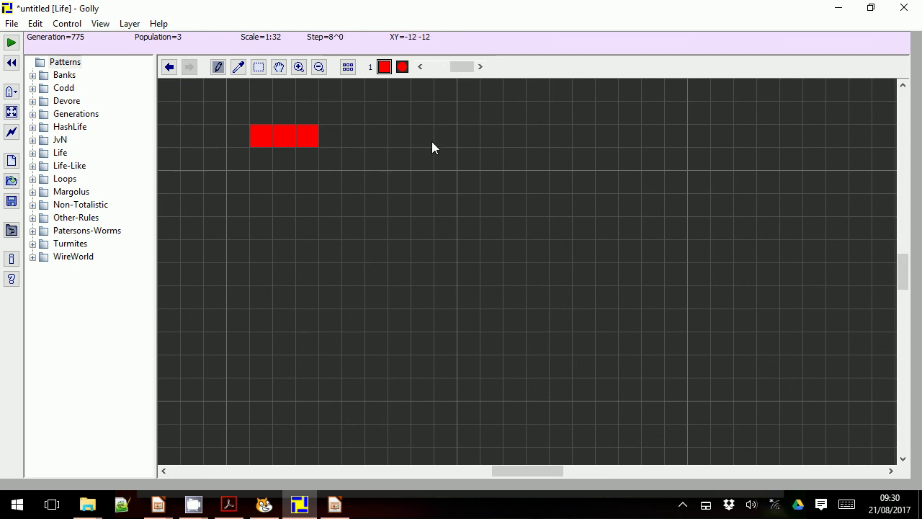
- Draw a four-cell diamond with an empty centre to the right of the three-cell row, and start continuous generation
{"action": "left_click", "coordinate": [377, 136]}
{"action": "left_click", "coordinate": [400, 114]}
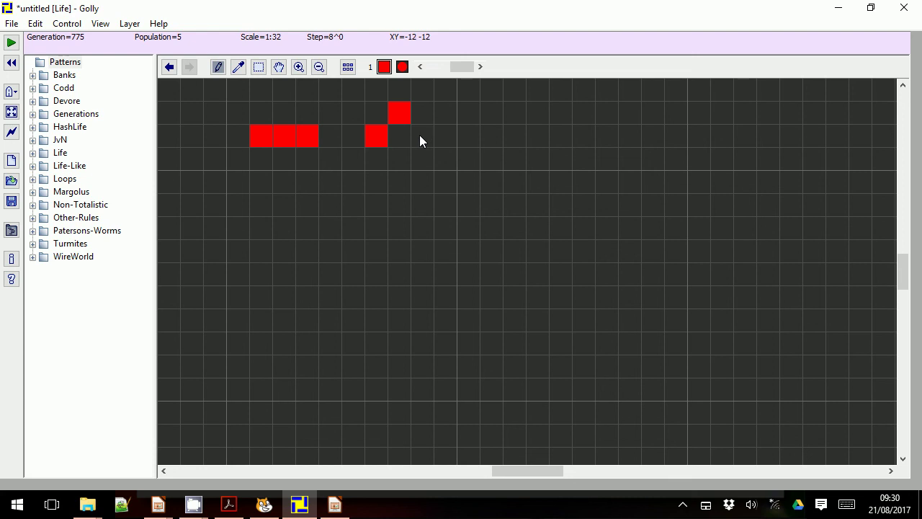
{"action": "left_click", "coordinate": [421, 137]}
{"action": "left_click", "coordinate": [400, 159]}
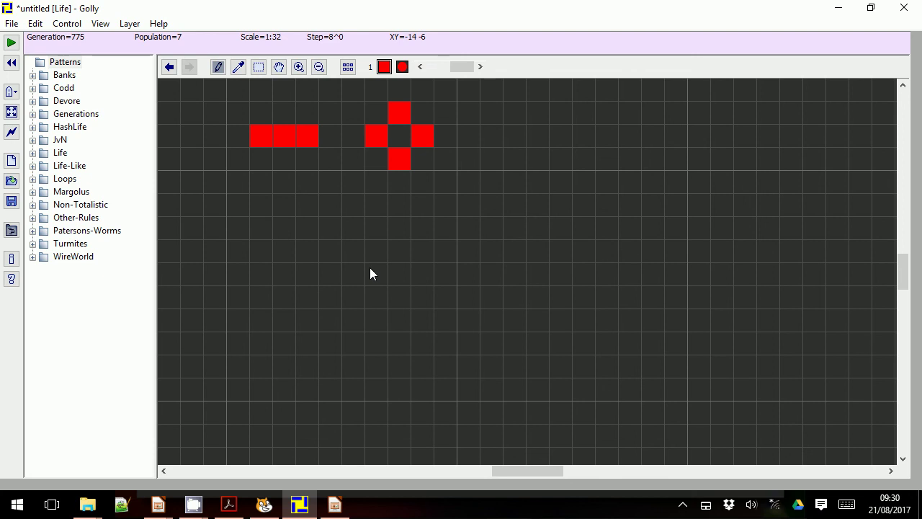
{"action": "left_click", "coordinate": [11, 45]}
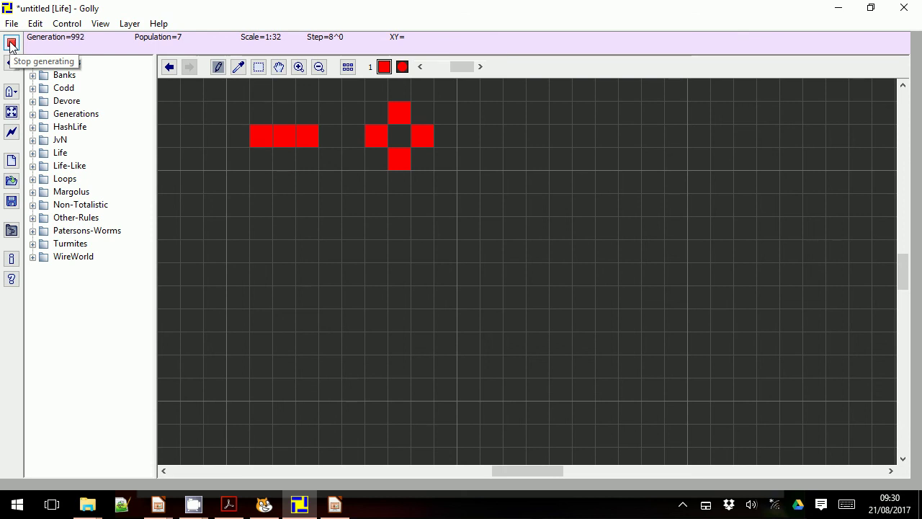
- Stop the running generation and erase all four cells of the diamond, keeping the three-cell row
{"action": "left_click", "coordinate": [10, 45]}
{"action": "left_click", "coordinate": [372, 136]}
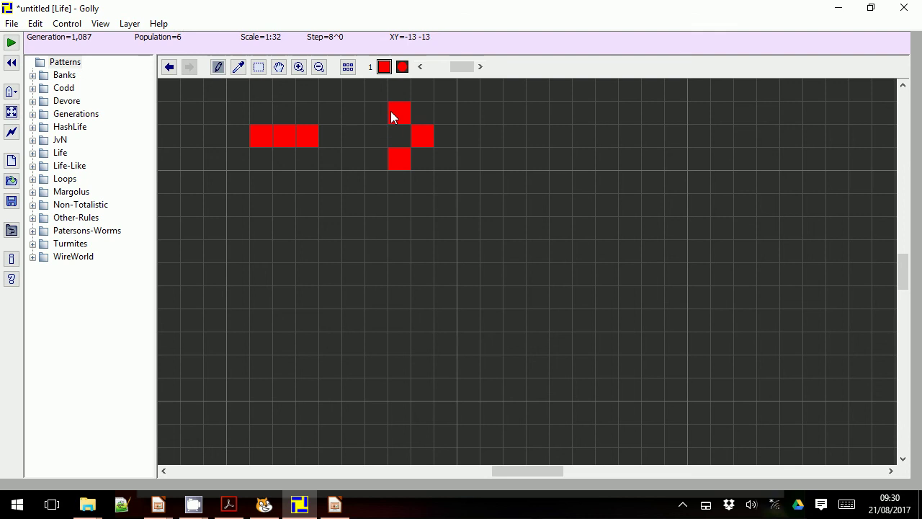
{"action": "left_click", "coordinate": [395, 114]}
{"action": "left_click", "coordinate": [415, 134]}
{"action": "left_click", "coordinate": [402, 160]}
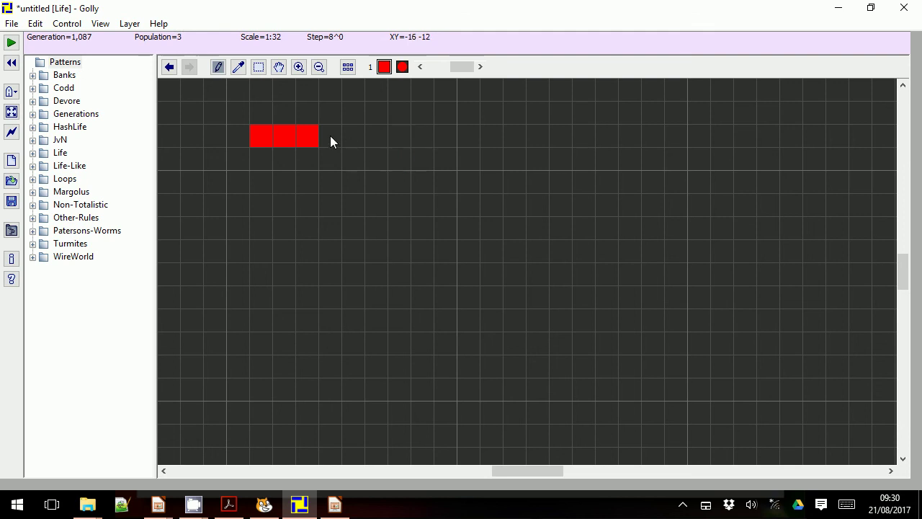
- Draw a four-cell diamond with an empty centre one empty column from the three-cell row, run the pattern continuously and stop it
{"action": "left_click", "coordinate": [350, 131]}
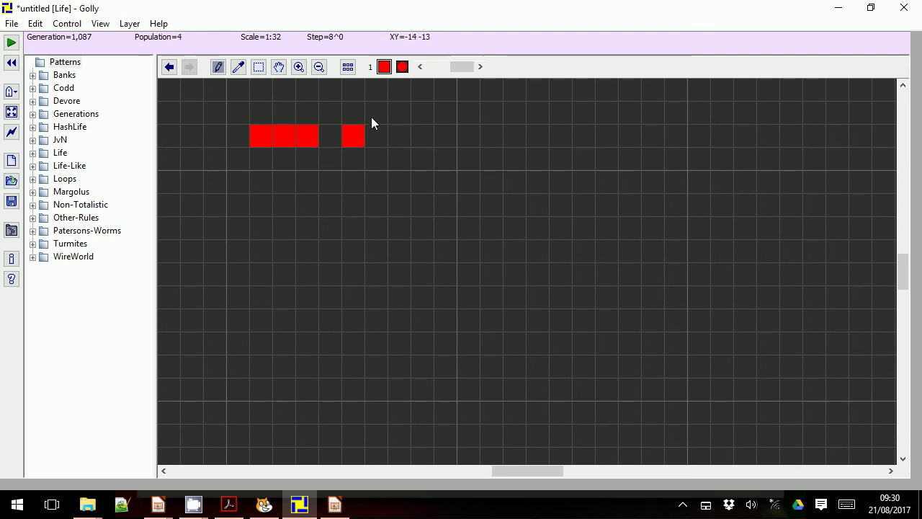
{"action": "left_click", "coordinate": [372, 116]}
{"action": "left_click", "coordinate": [399, 132]}
{"action": "left_click", "coordinate": [377, 160]}
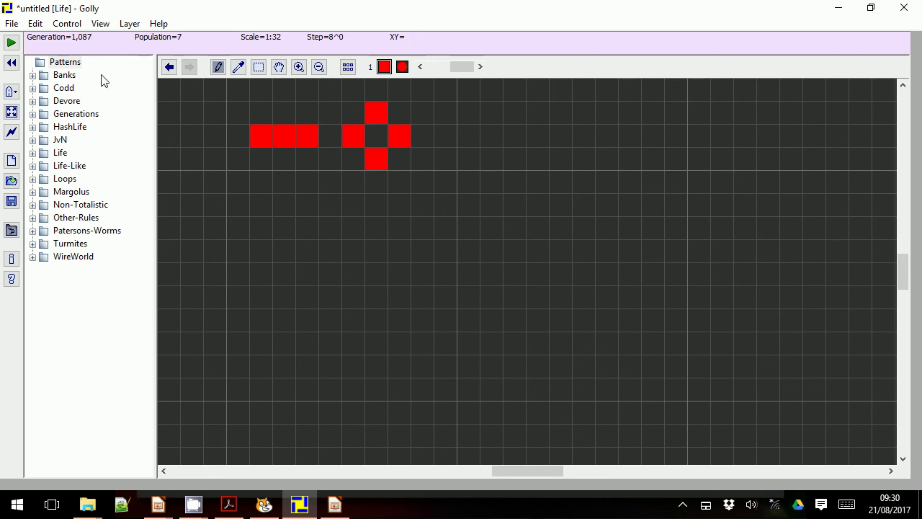
{"action": "left_click", "coordinate": [11, 44]}
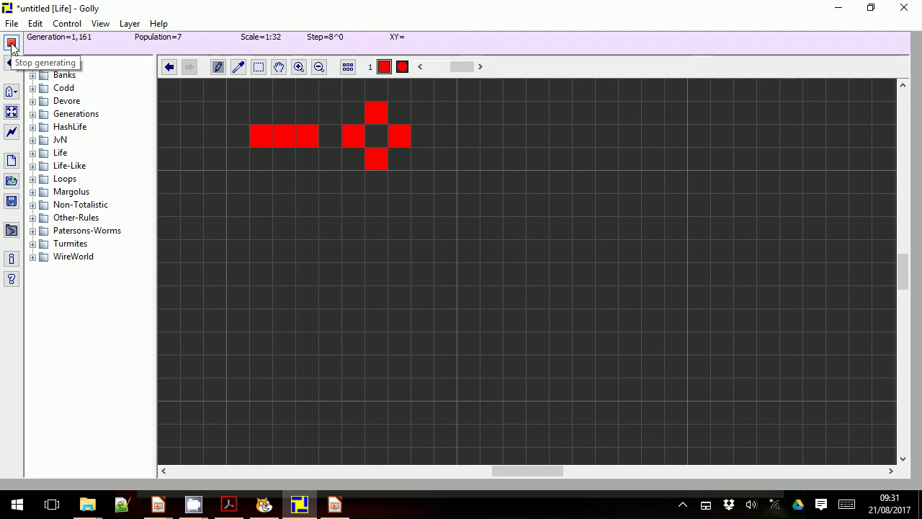
{"action": "left_click", "coordinate": [11, 44]}
- Erase and redraw the diamond's leftmost cell, and advance the pattern by one generation
{"action": "left_click", "coordinate": [353, 135]}
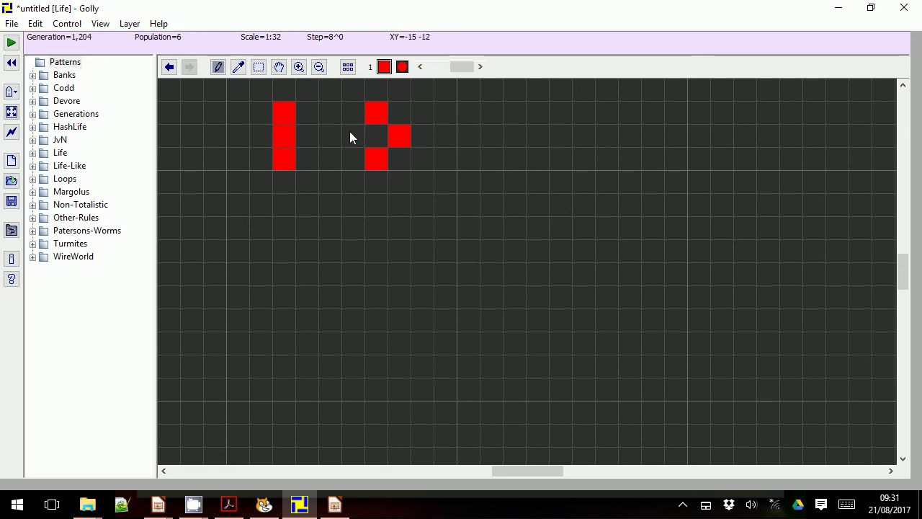
{"action": "left_click", "coordinate": [353, 136]}
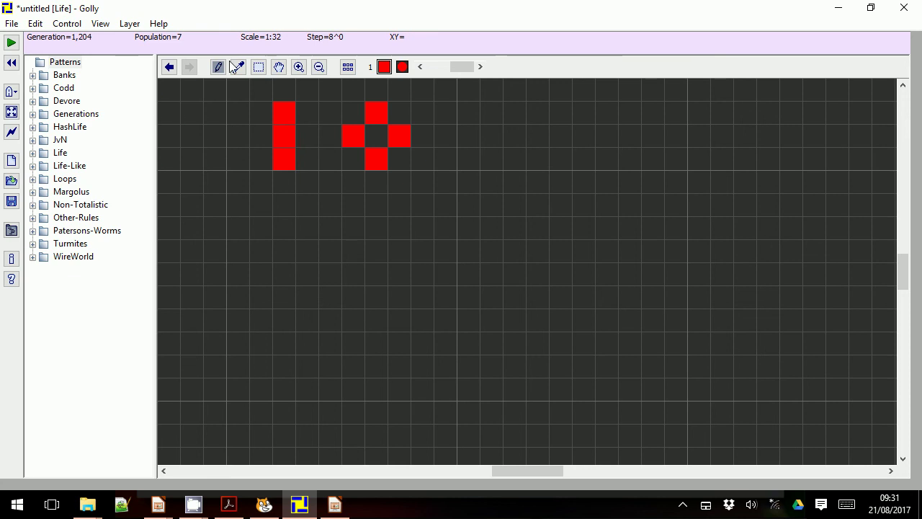
{"action": "key", "text": "space"}
- Replace the diamond with one touching the three-cell row's right end diagonally from below, and run the pattern continuously until stopping it
{"action": "left_click", "coordinate": [353, 137]}
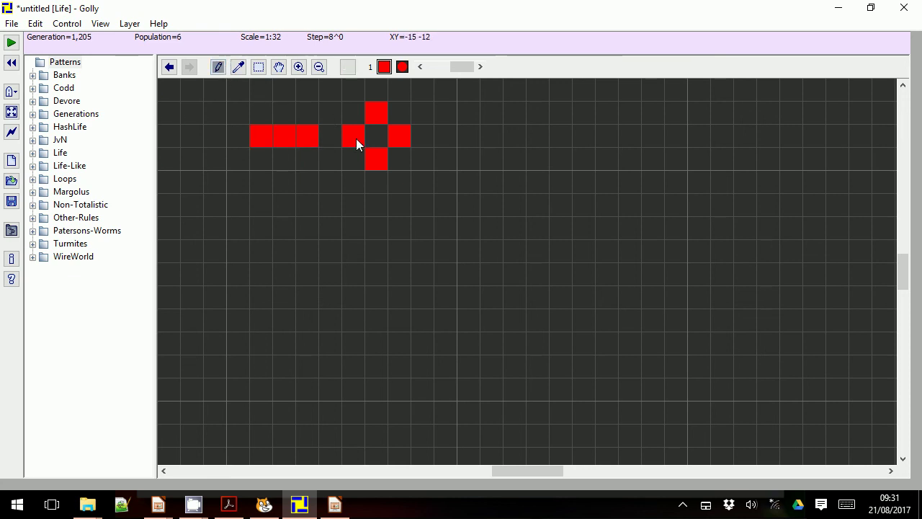
{"action": "mouse_move", "coordinate": [373, 122]}
{"action": "left_mouse_down"}
{"action": "mouse_move", "coordinate": [399, 133]}
{"action": "mouse_move", "coordinate": [391, 149]}
{"action": "mouse_move", "coordinate": [344, 156]}
{"action": "left_mouse_up"}
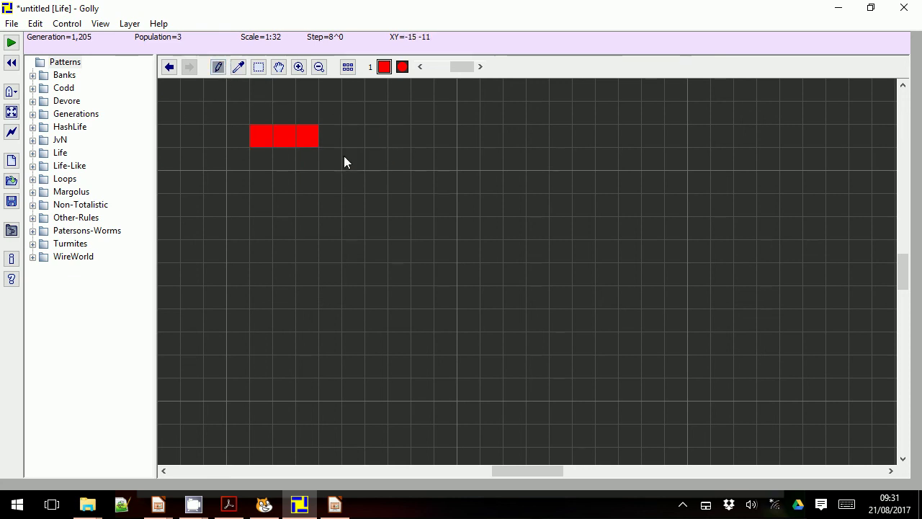
{"action": "left_click", "coordinate": [330, 158]}
{"action": "left_click", "coordinate": [353, 136]}
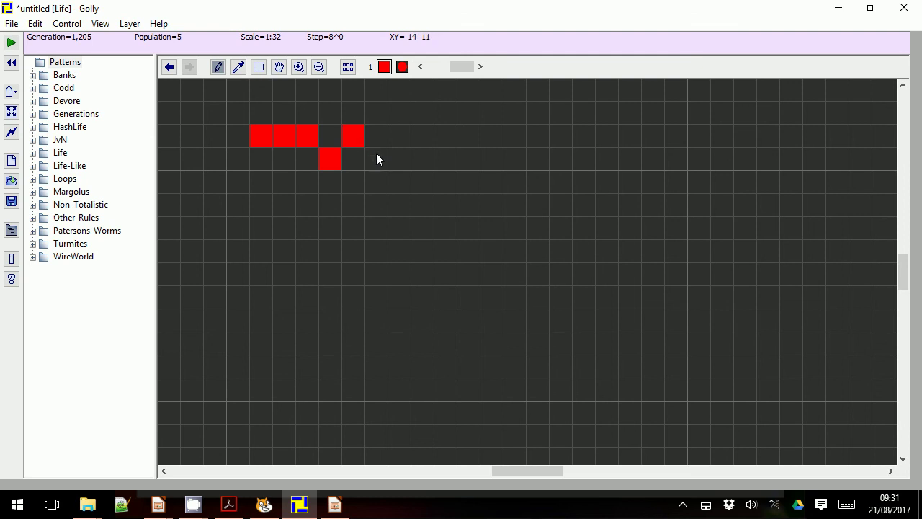
{"action": "left_click", "coordinate": [376, 159]}
{"action": "left_click", "coordinate": [360, 182]}
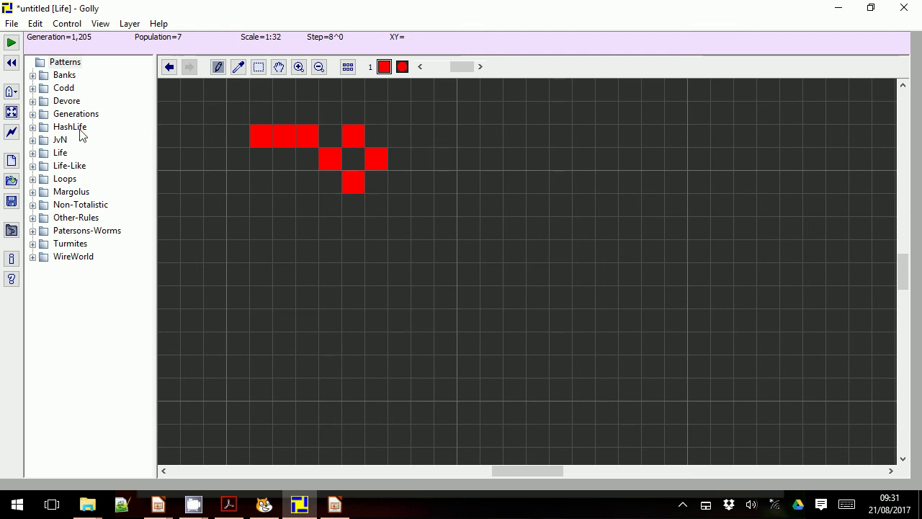
{"action": "left_click", "coordinate": [11, 45]}
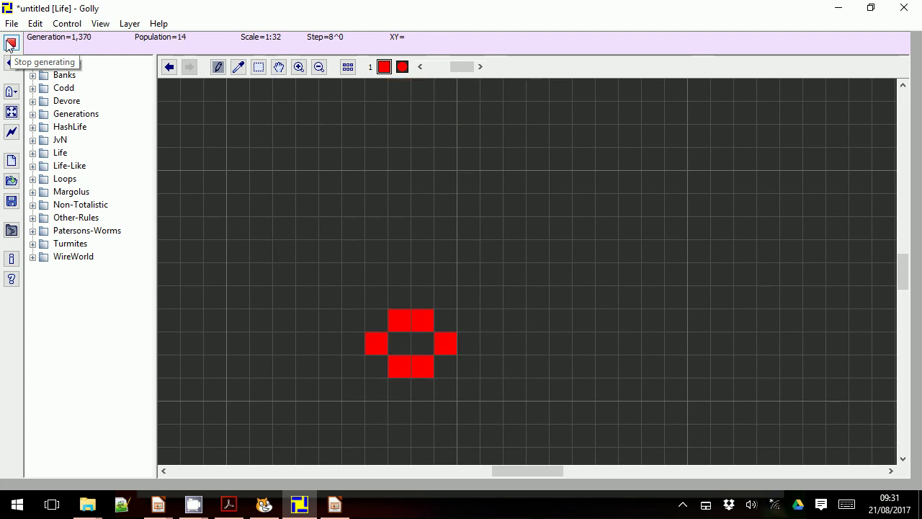
{"action": "left_click", "coordinate": [11, 44]}
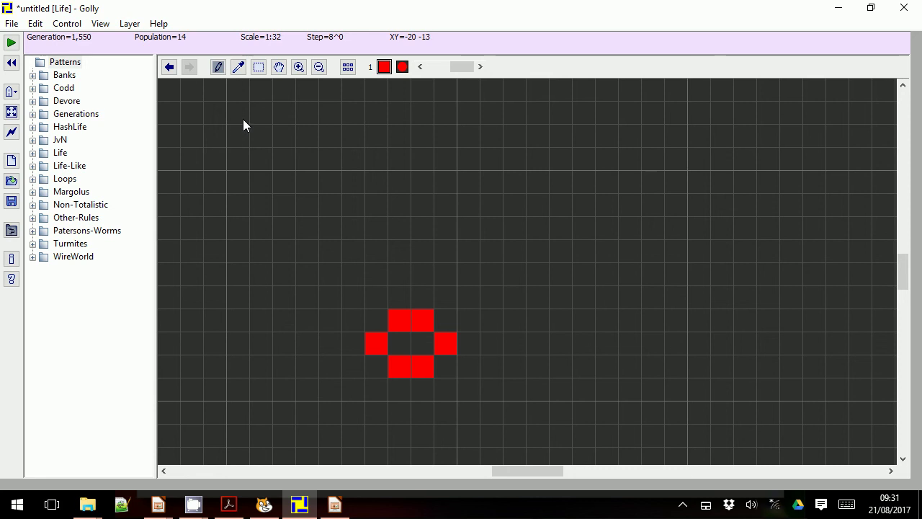
- Erase all cells of the six-cell ring visible in the lower part of the grid
{"action": "left_click", "coordinate": [421, 325]}
{"action": "left_click", "coordinate": [427, 364]}
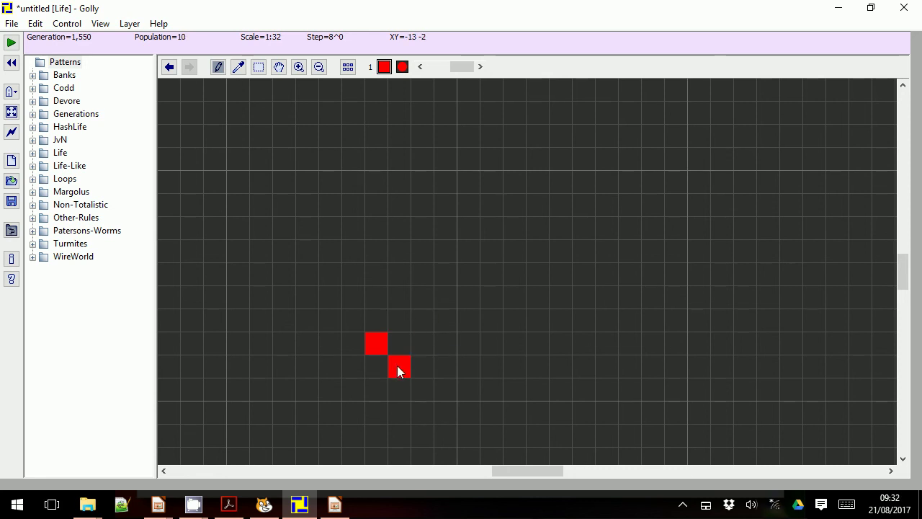
{"action": "left_click", "coordinate": [400, 366]}
{"action": "left_click", "coordinate": [379, 346]}
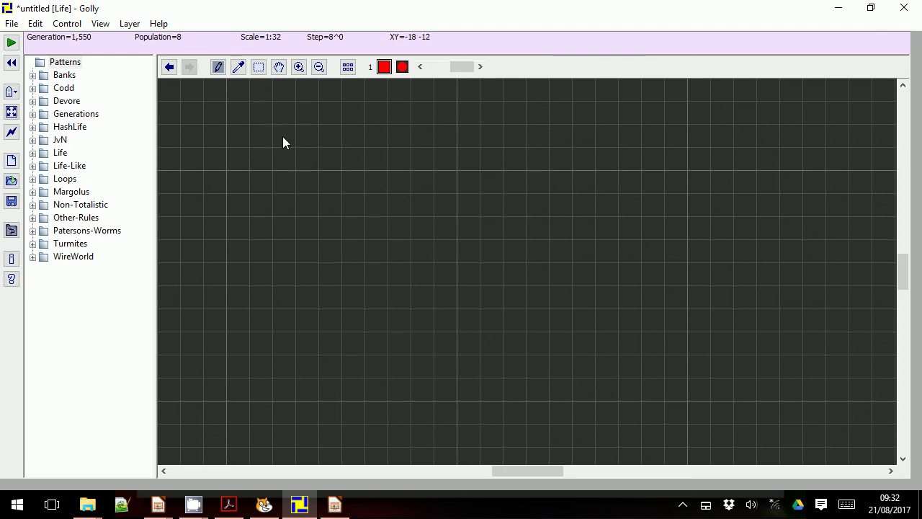
- Draw a horizontal three-cell row near the top and a four-cell diamond below it, its top cell diagonally touching the row's right end
{"action": "left_click", "coordinate": [306, 139]}
{"action": "left_click", "coordinate": [331, 136]}
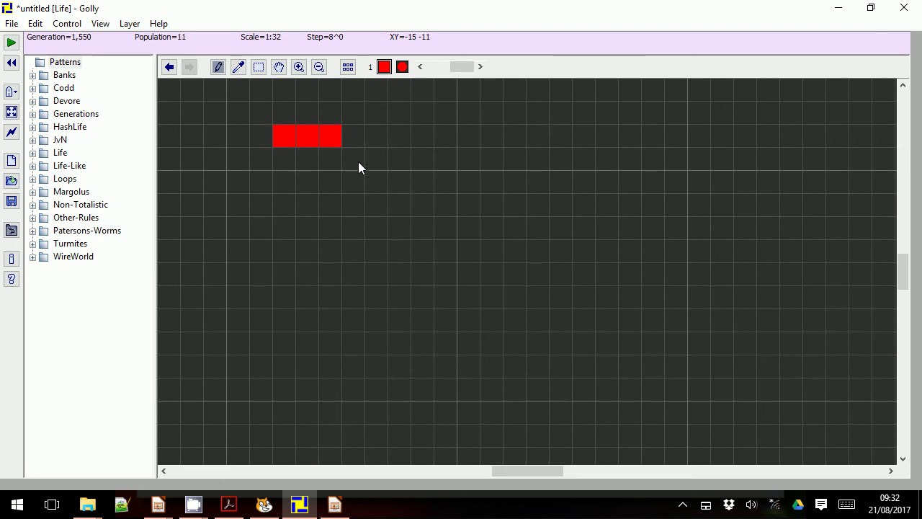
{"action": "left_click", "coordinate": [351, 164]}
{"action": "left_click", "coordinate": [336, 179]}
{"action": "left_click", "coordinate": [370, 183]}
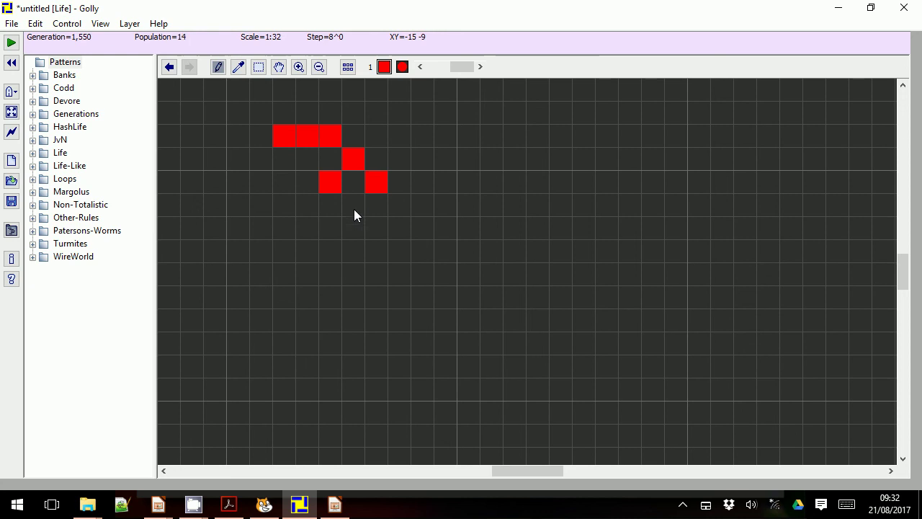
{"action": "left_click", "coordinate": [354, 209]}
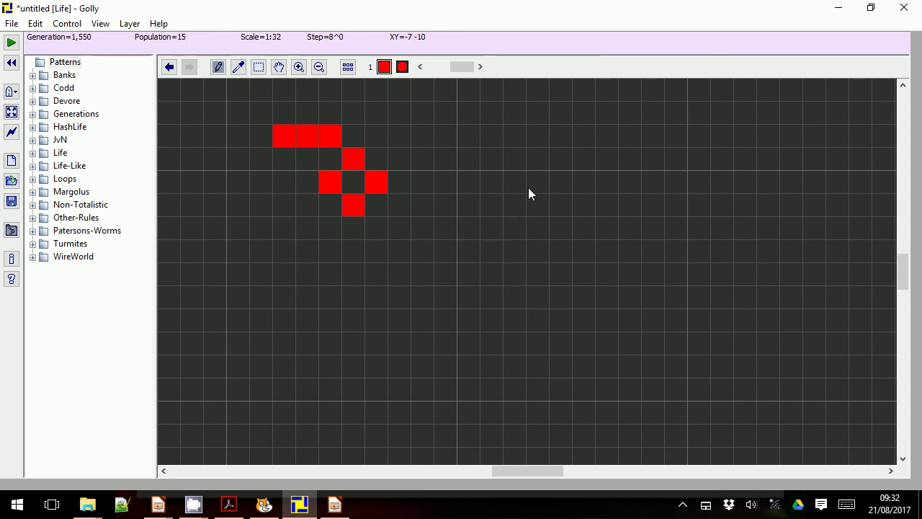
- Advance the row-and-diamond pattern by 17 generations one at a time, and run it continuously until stopping it
{"action": "key", "text": "space"}
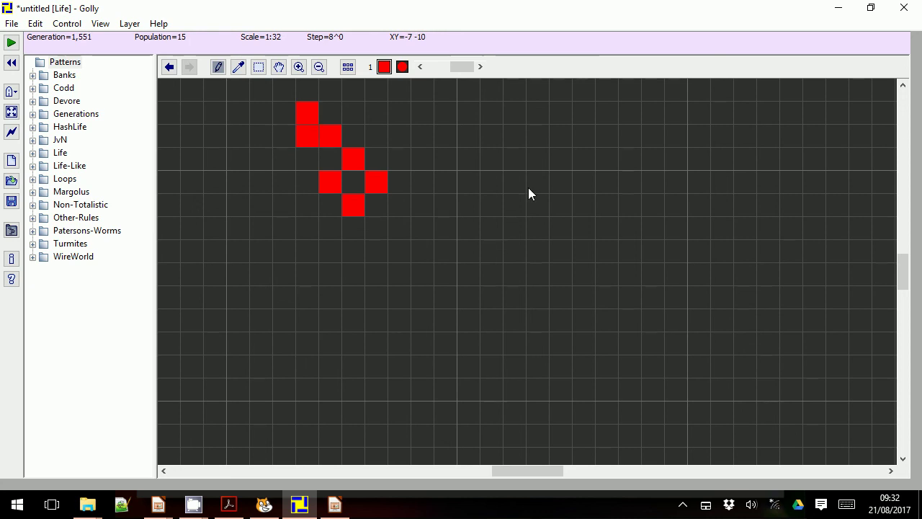
{"action": "key", "text": "space"}
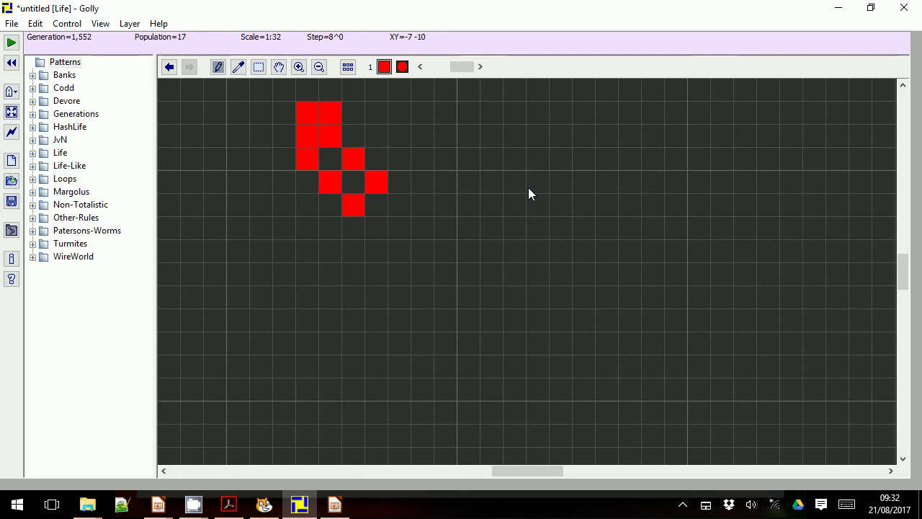
{"action": "key", "text": "space"}
{"action": "key", "text": "space"}
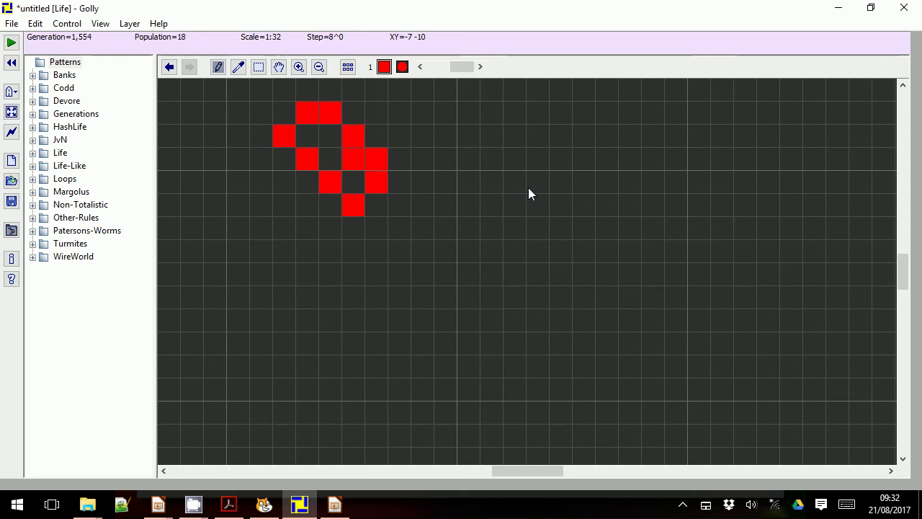
{"action": "key", "text": "space"}
{"action": "key", "text": "space"}
{"action": "key", "text": "space"}
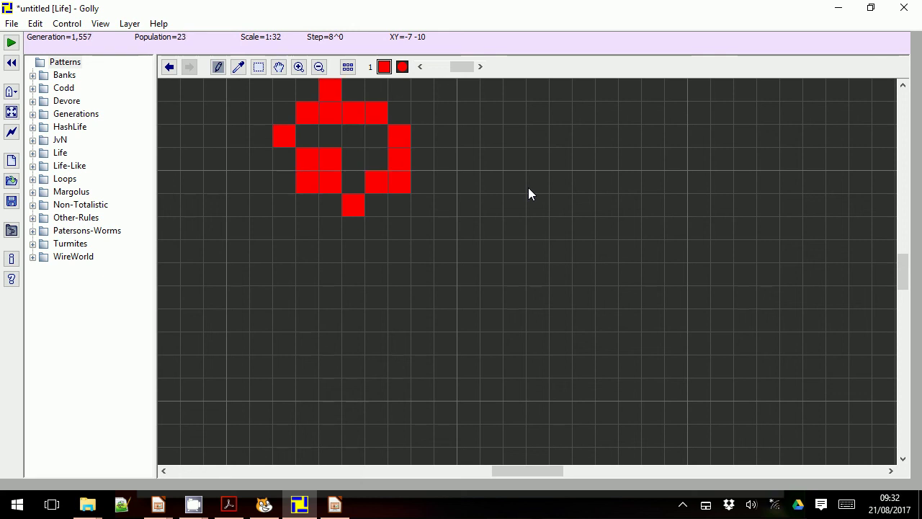
{"action": "key", "text": "space"}
{"action": "key", "text": "space"}
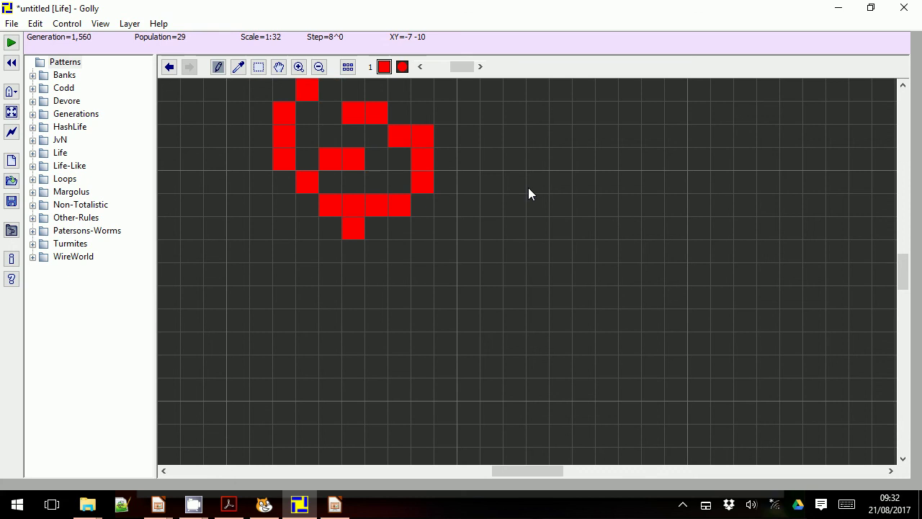
{"action": "key", "text": "space"}
{"action": "key", "text": "space"}
{"action": "key", "text": "space"}
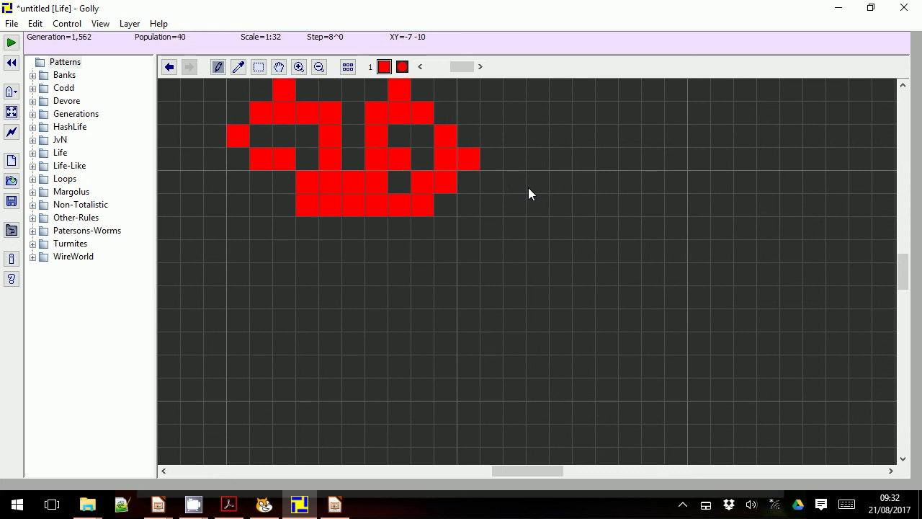
{"action": "key", "text": "space"}
{"action": "key", "text": "space"}
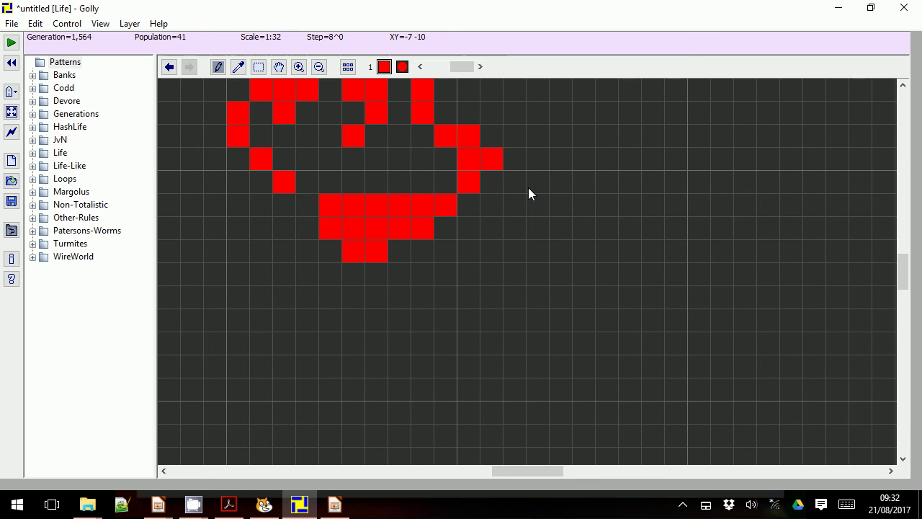
{"action": "key", "text": "space"}
{"action": "key", "text": "space"}
{"action": "key", "text": "space"}
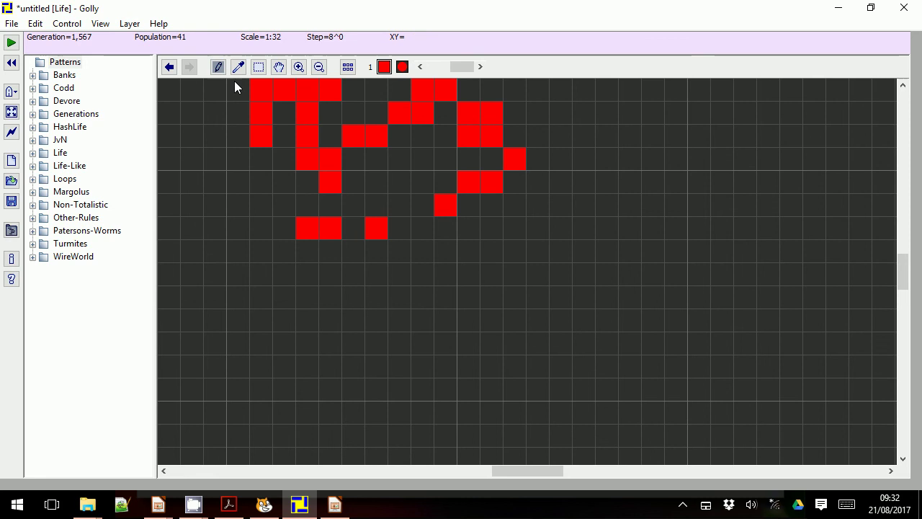
{"action": "left_click", "coordinate": [12, 43]}
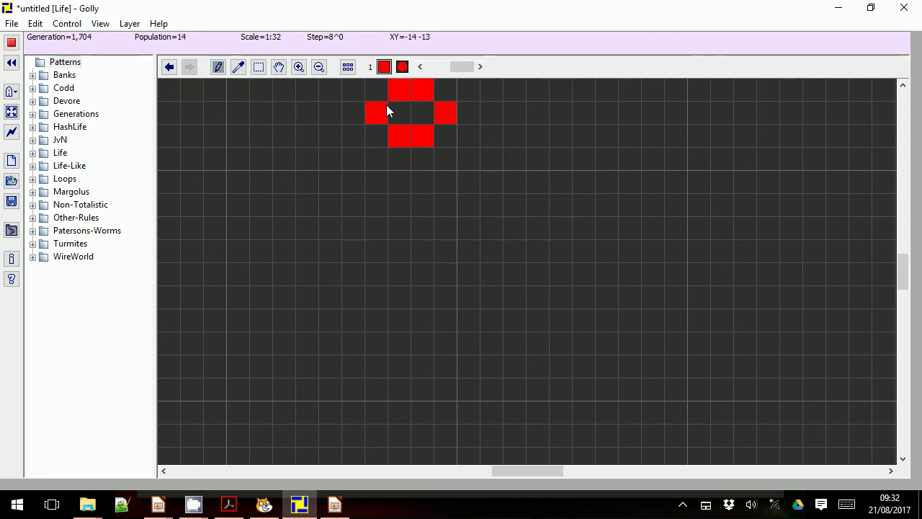
{"action": "left_click", "coordinate": [11, 42]}
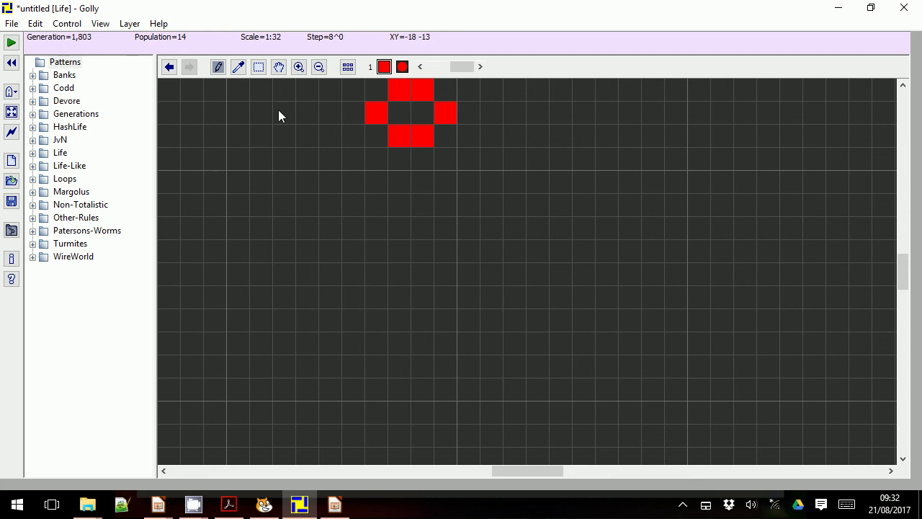
- Erase the visible six-cell ring and draw a horizontal three-cell row with a four-cell diamond one empty column to its right
{"action": "mouse_move", "coordinate": [380, 113]}
{"action": "left_mouse_down"}
{"action": "mouse_move", "coordinate": [399, 94]}
{"action": "mouse_move", "coordinate": [438, 101]}
{"action": "mouse_move", "coordinate": [439, 125]}
{"action": "mouse_move", "coordinate": [369, 151]}
{"action": "mouse_move", "coordinate": [233, 132]}
{"action": "mouse_move", "coordinate": [271, 138]}
{"action": "left_mouse_up"}
{"action": "left_click", "coordinate": [332, 115]}
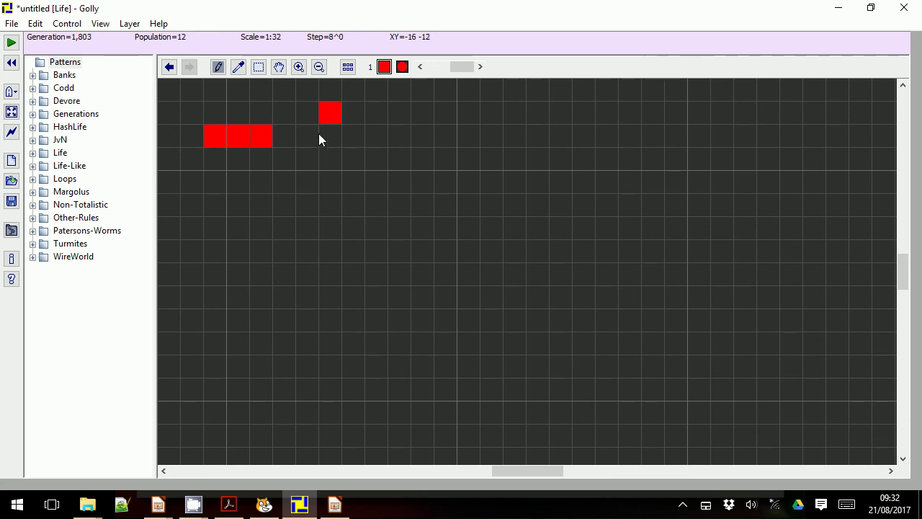
{"action": "left_click", "coordinate": [315, 142]}
{"action": "left_click", "coordinate": [328, 152]}
{"action": "left_click", "coordinate": [350, 142]}
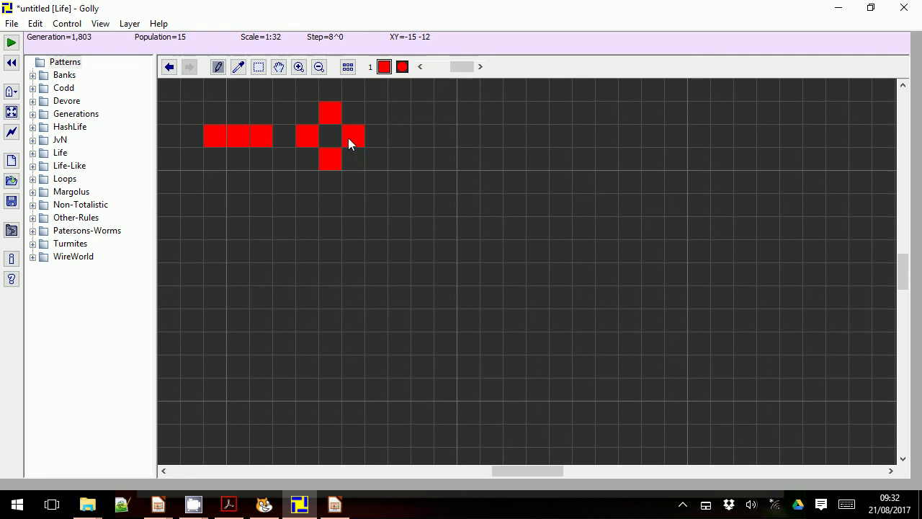
- Draw a six-cell hexagonal ring with two empty centre cells, one empty column to the right of the diamond
{"action": "left_click", "coordinate": [444, 116]}
{"action": "left_click", "coordinate": [465, 137]}
{"action": "left_click", "coordinate": [443, 157]}
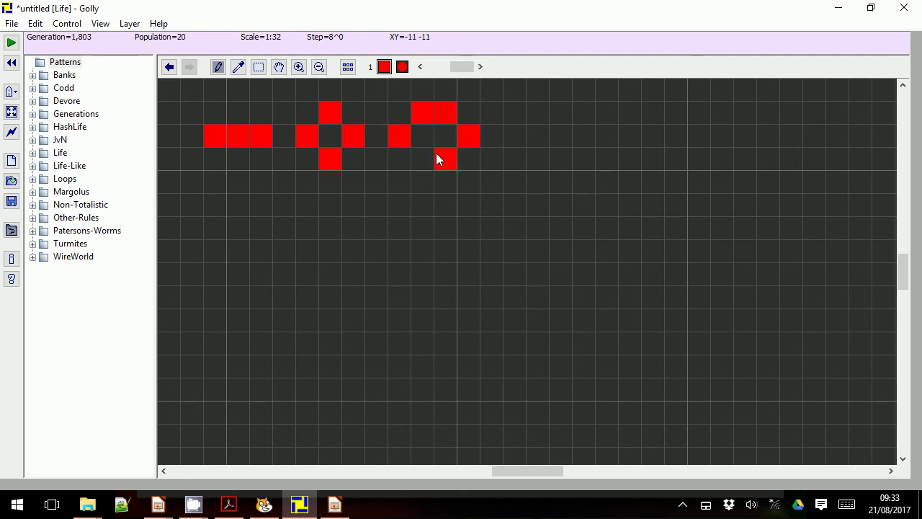
{"action": "left_click", "coordinate": [421, 160]}
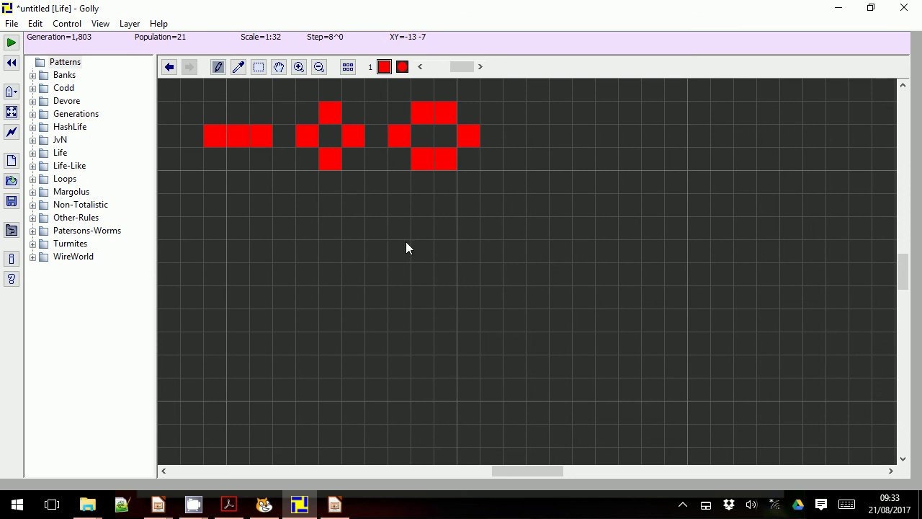
- Switch to the edutec030-logo-computacional-v01.odp presentation in LibreOffice Impress and review the Game of Life rules slide
{"action": "left_click", "coordinate": [158, 505]}
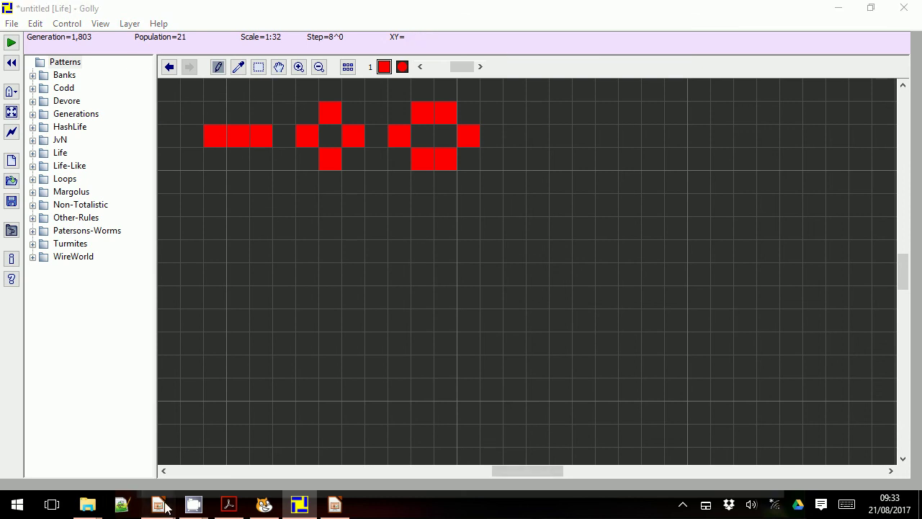
{"action": "left_click", "coordinate": [375, 11]}
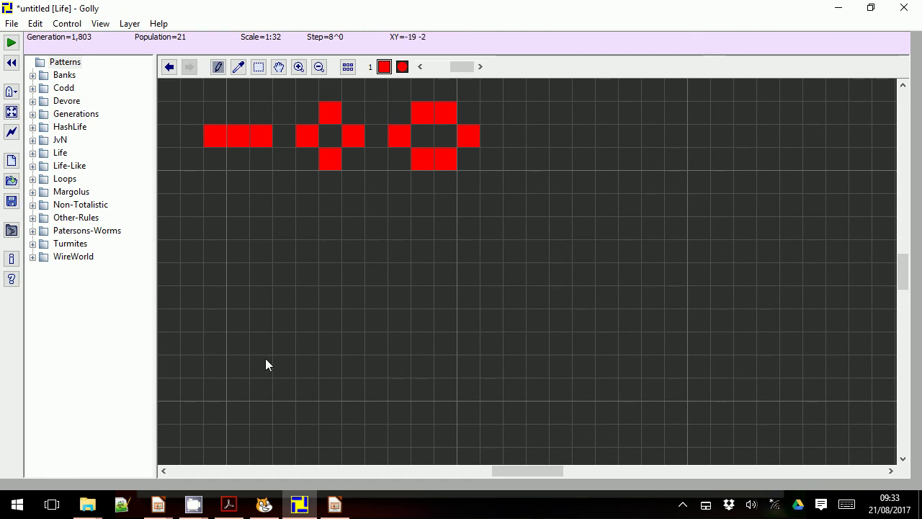
{"action": "mouse_move", "coordinate": [168, 504]}
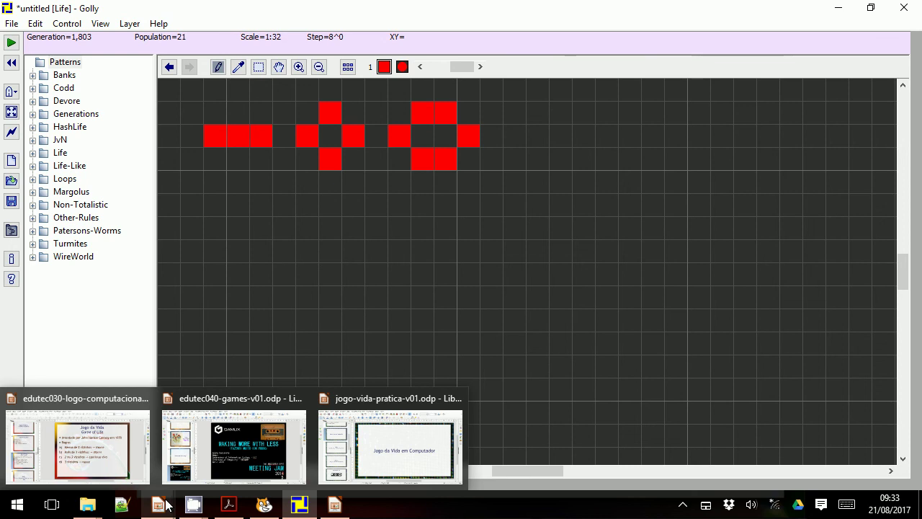
{"action": "left_click", "coordinate": [115, 452]}
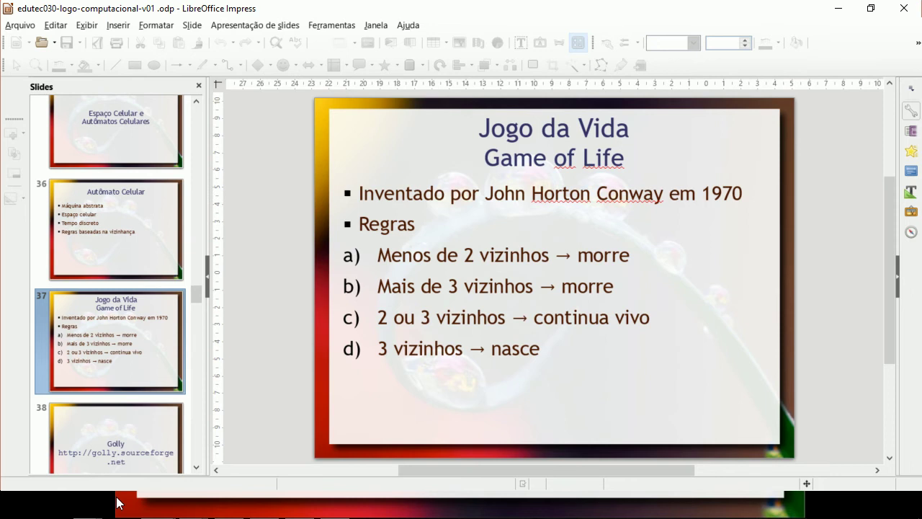
{"action": "key", "text": "alt+Tab"}
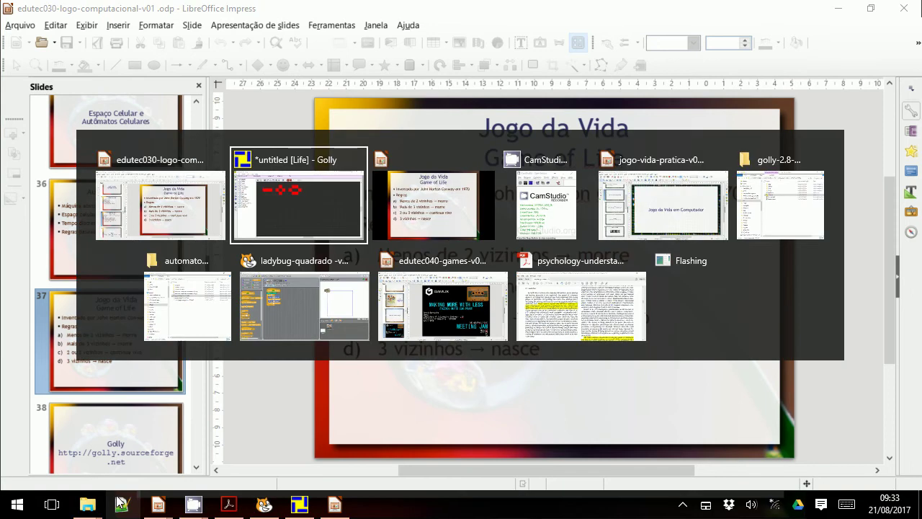
{"action": "key", "text": "alt+Tab"}
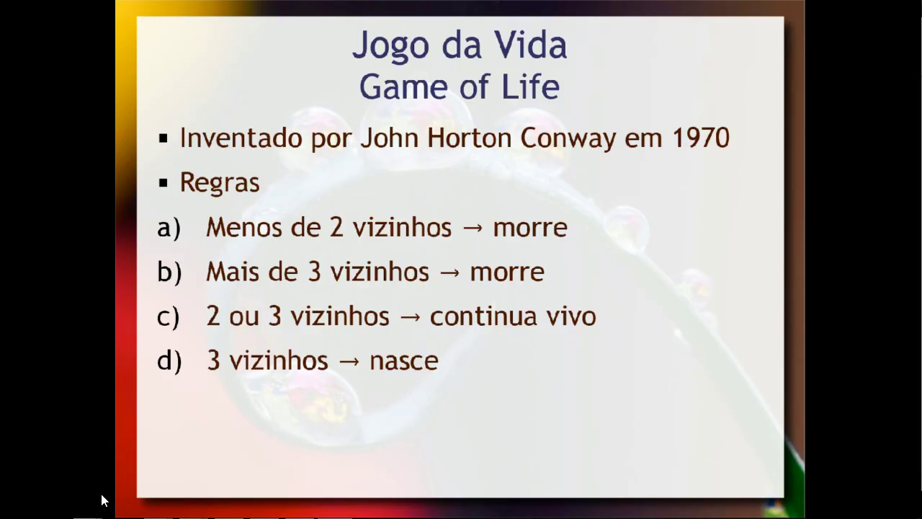
{"action": "key", "text": "alt+Tab"}
{"action": "key", "text": "alt+Tab"}
{"action": "key", "text": "alt+Tab"}
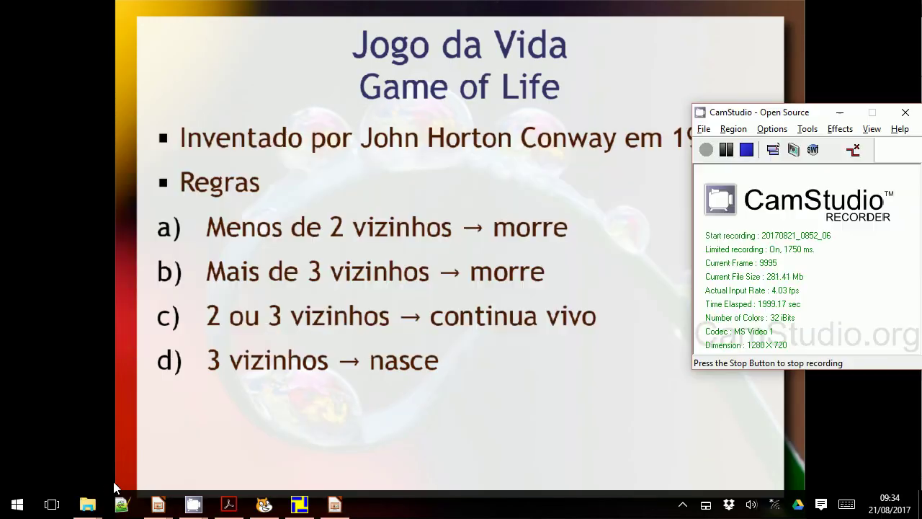
{"action": "left_click", "coordinate": [727, 149]}
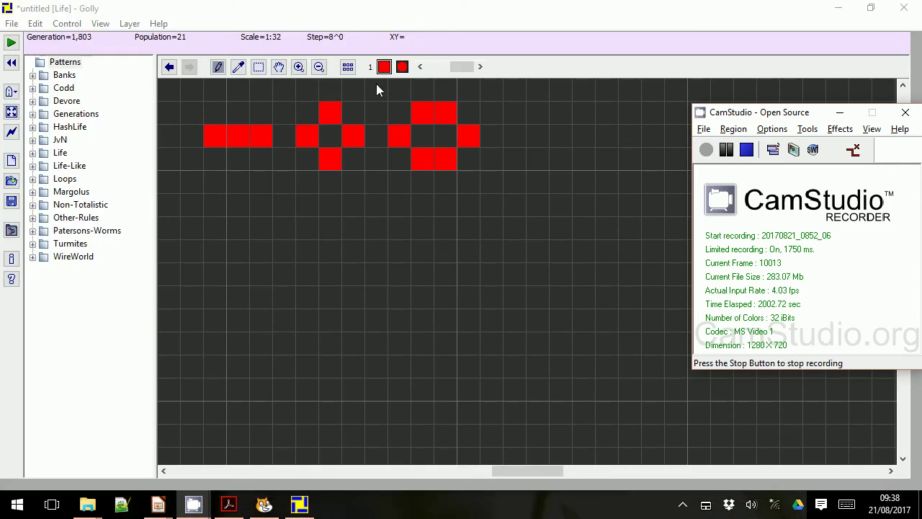
- Switch back to Golly and start a new empty pattern without saving the row, diamond and ring pattern
{"action": "left_click", "coordinate": [255, 15]}
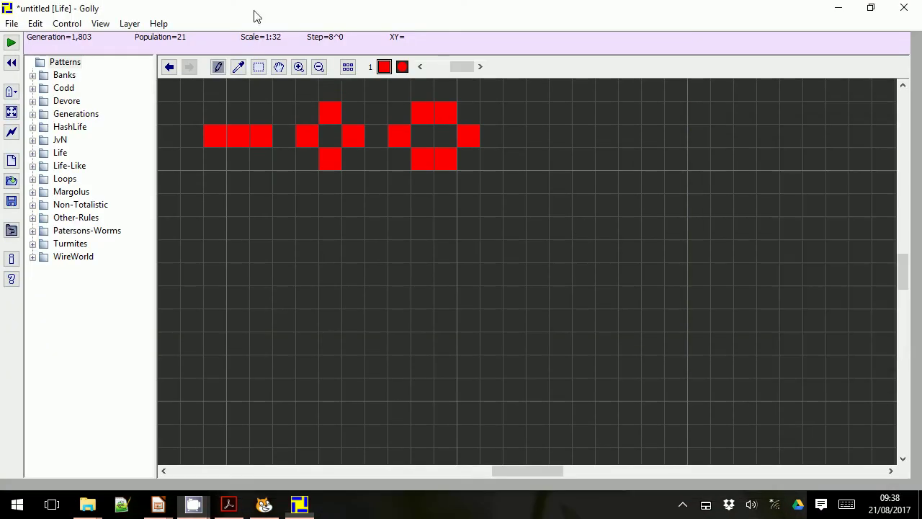
{"action": "left_click", "coordinate": [36, 24]}
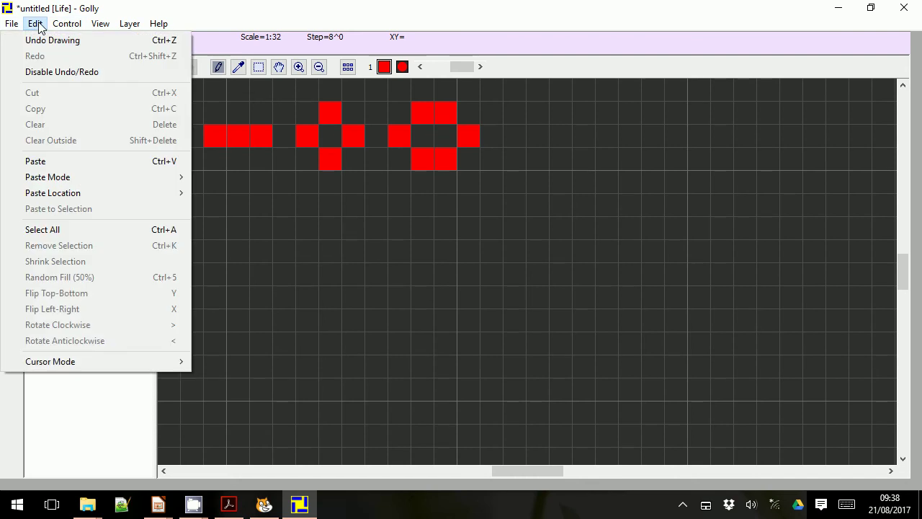
{"action": "left_click", "coordinate": [38, 25]}
{"action": "left_click", "coordinate": [12, 23]}
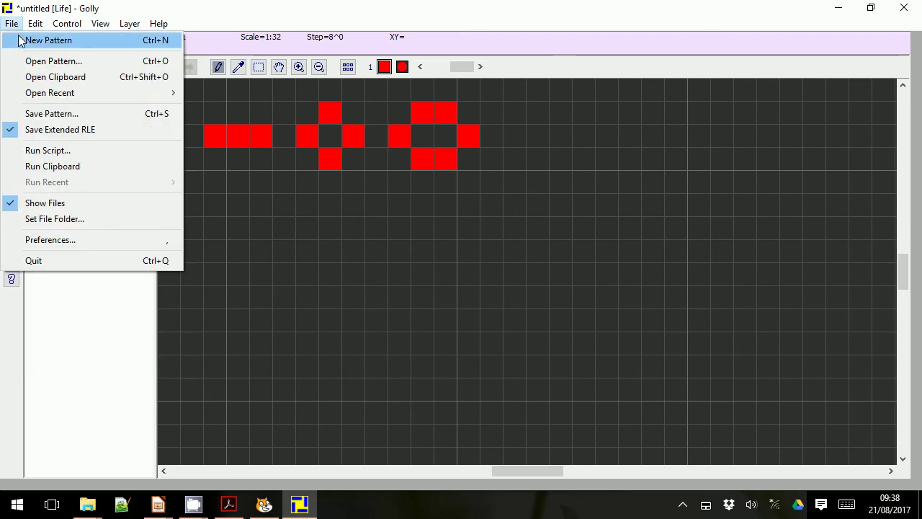
{"action": "left_click", "coordinate": [26, 40]}
{"action": "left_click", "coordinate": [474, 303]}
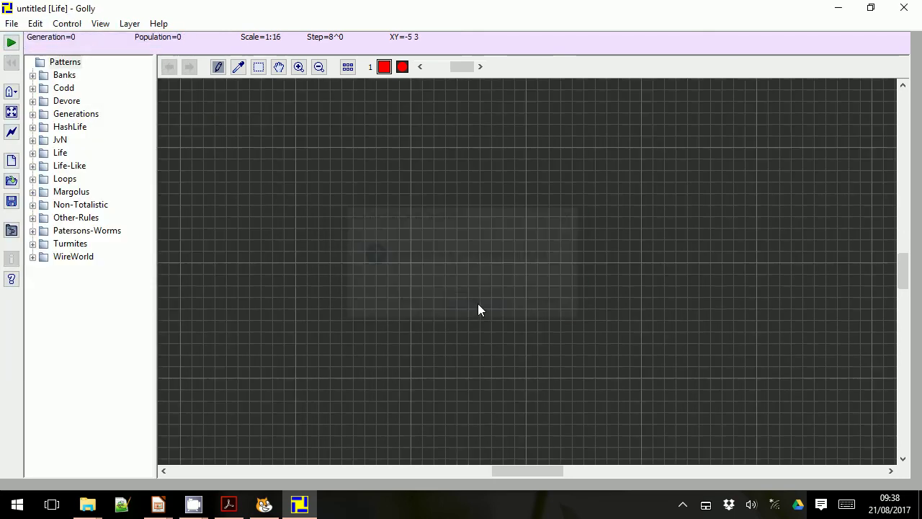
- At 1:32 scale, draw an eight-cell diamond outline near the top of the grid, five cells wide and five cells high
{"action": "left_click", "coordinate": [299, 66]}
{"action": "left_click", "coordinate": [316, 180]}
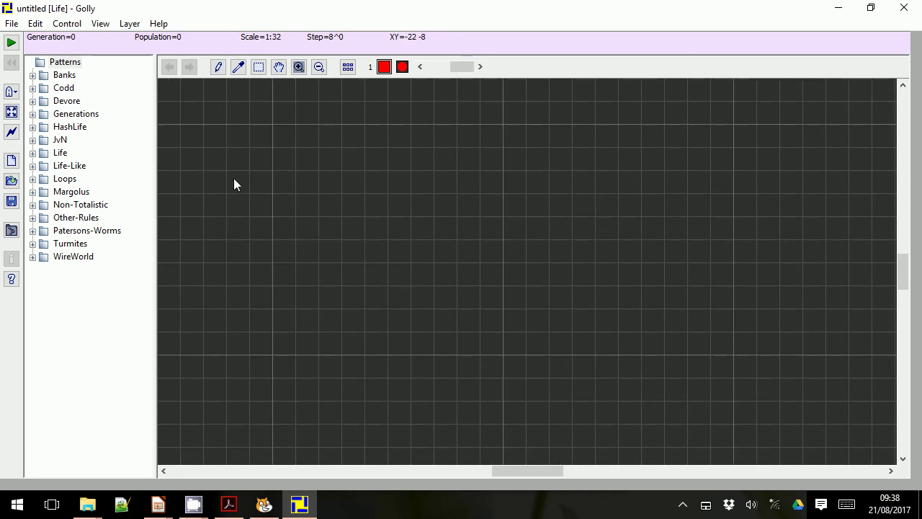
{"action": "left_click", "coordinate": [220, 70]}
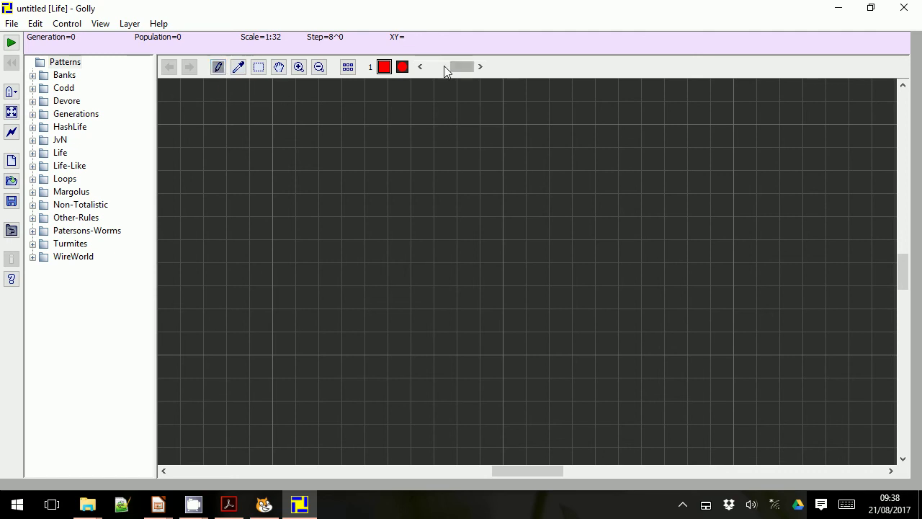
{"action": "left_click", "coordinate": [354, 115]}
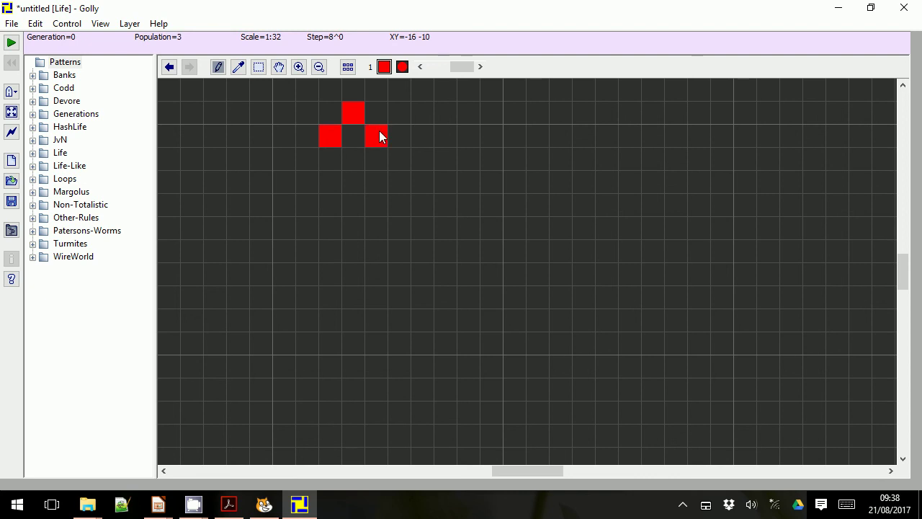
{"action": "left_click", "coordinate": [315, 162]}
{"action": "left_click", "coordinate": [399, 162]}
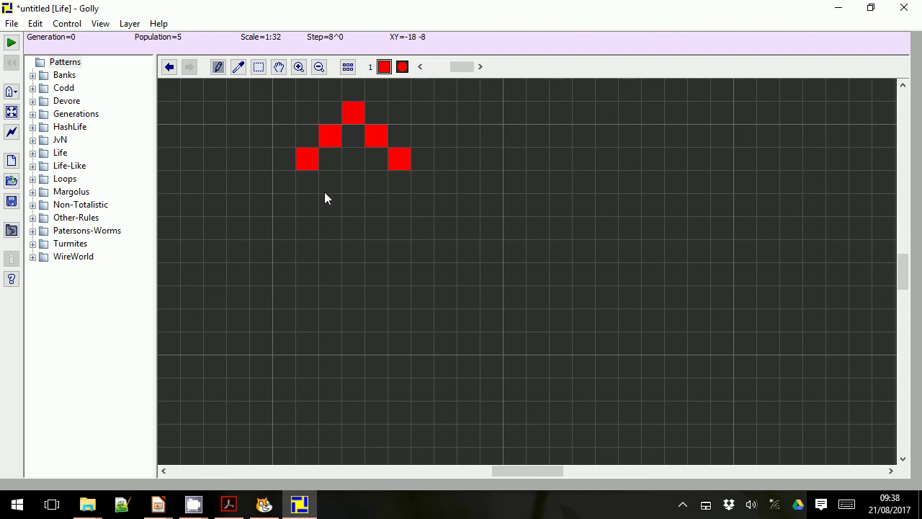
{"action": "left_click", "coordinate": [373, 185]}
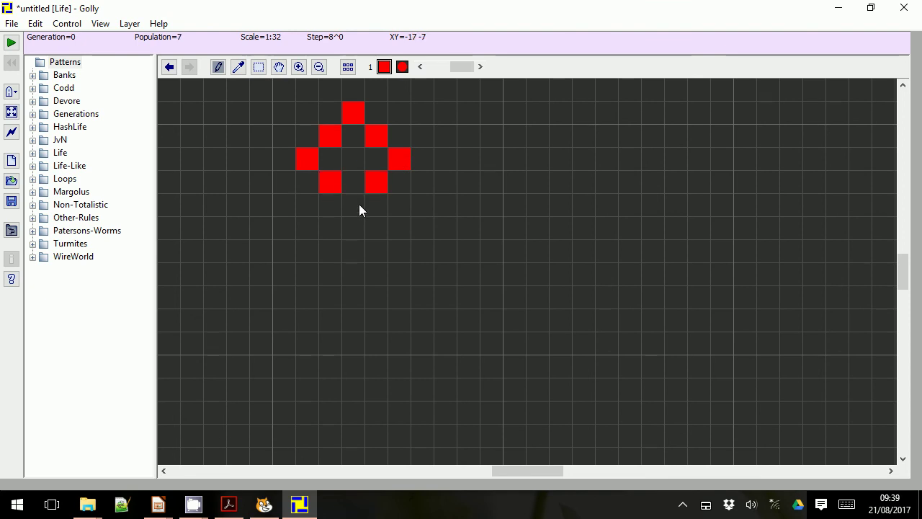
{"action": "left_click", "coordinate": [358, 204]}
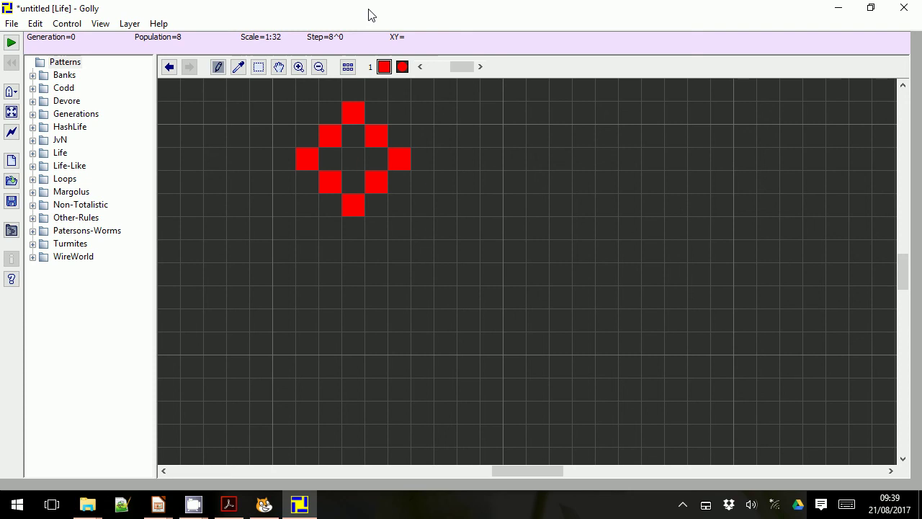
- Advance the eight-cell diamond outline by 29 generations, one at a time
{"action": "key", "text": "space"}
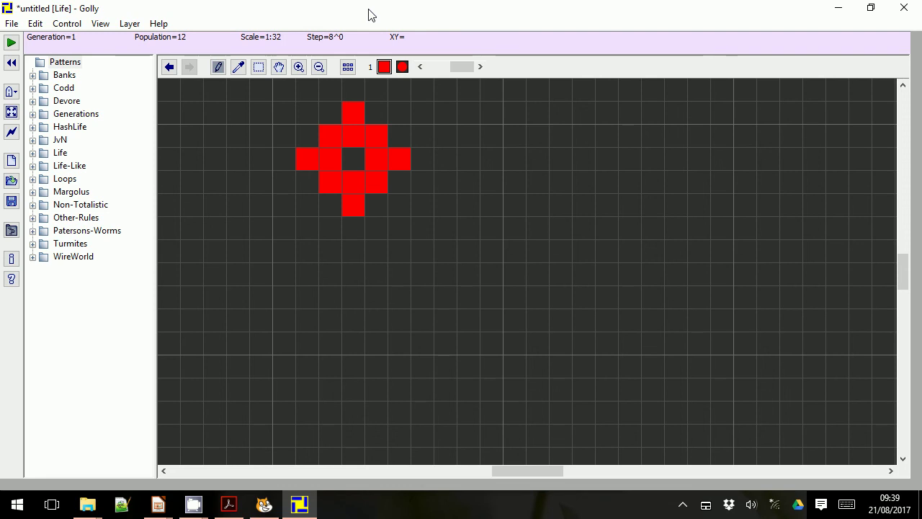
{"action": "key", "text": "space"}
{"action": "key", "text": "space"}
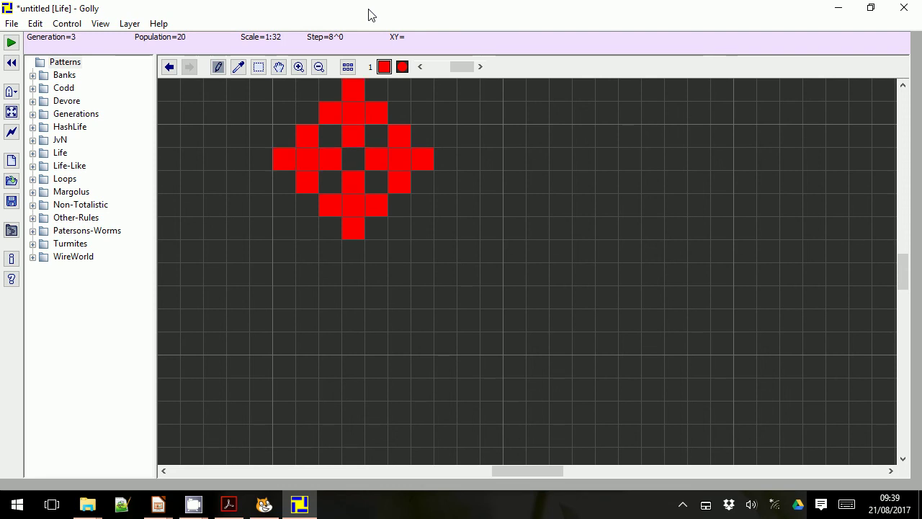
{"action": "key", "text": "space"}
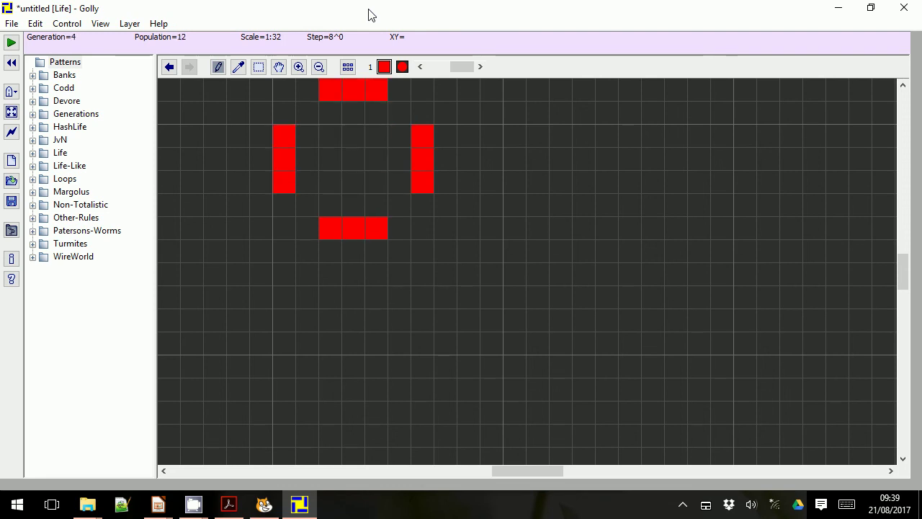
{"action": "key", "text": "space"}
{"action": "key", "text": "space"}
{"action": "key", "text": "space"}
{"action": "key", "text": "space"}
{"action": "key", "text": "space"}
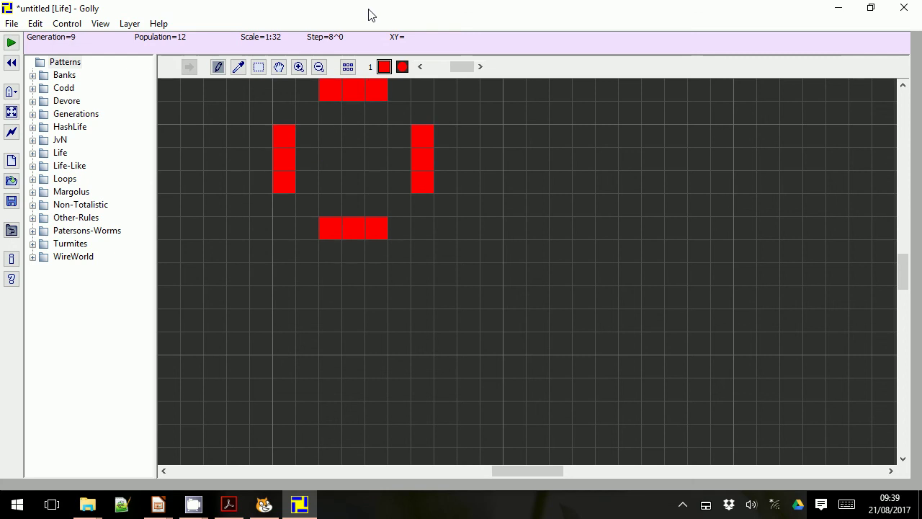
{"action": "key", "text": "space"}
{"action": "key", "text": "space"}
{"action": "key", "text": "space"}
{"action": "key", "text": "space"}
{"action": "key", "text": "space"}
{"action": "key", "text": "space"}
{"action": "key", "text": "space"}
{"action": "key", "text": "space"}
{"action": "key", "text": "space"}
{"action": "key", "text": "space"}
{"action": "key", "text": "space"}
{"action": "key", "text": "space"}
{"action": "key", "text": "space"}
{"action": "key", "text": "space"}
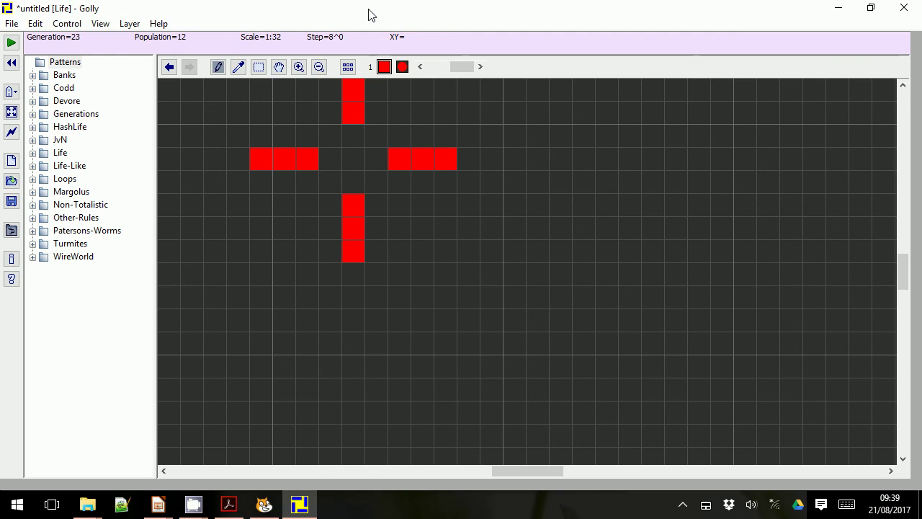
{"action": "key", "text": "space"}
{"action": "key", "text": "space"}
{"action": "key", "text": "space"}
{"action": "key", "text": "space"}
{"action": "key", "text": "space"}
{"action": "key", "text": "space"}
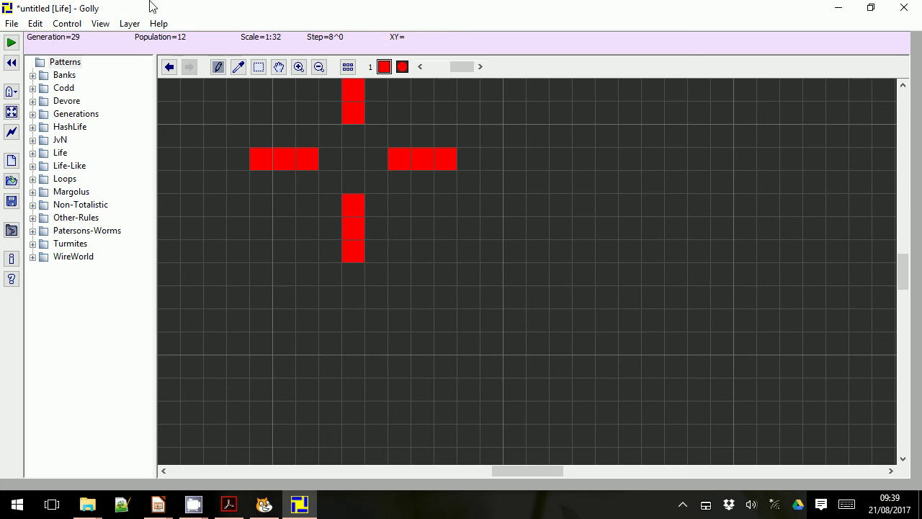
- Start another new empty pattern without saving the four three-cell bars
{"action": "left_click", "coordinate": [8, 24]}
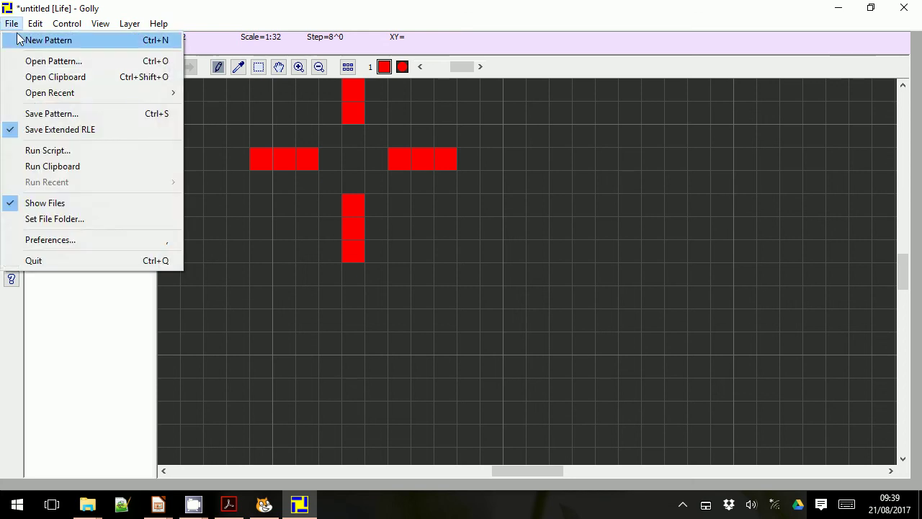
{"action": "left_click", "coordinate": [43, 37]}
{"action": "left_click", "coordinate": [473, 301]}
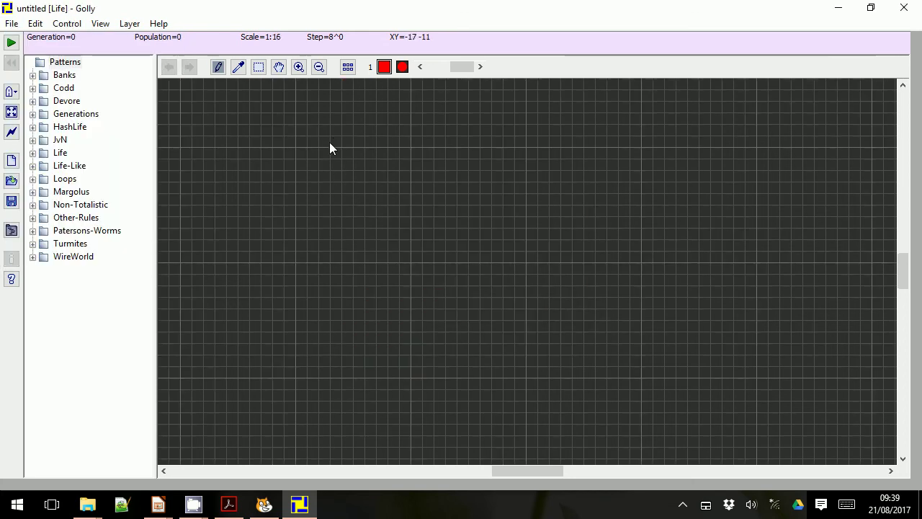
- At 1:32 scale, draw a six-cell diagonal ring four cells wide and high, sloping down to the right around two empty cells
{"action": "left_click", "coordinate": [300, 66]}
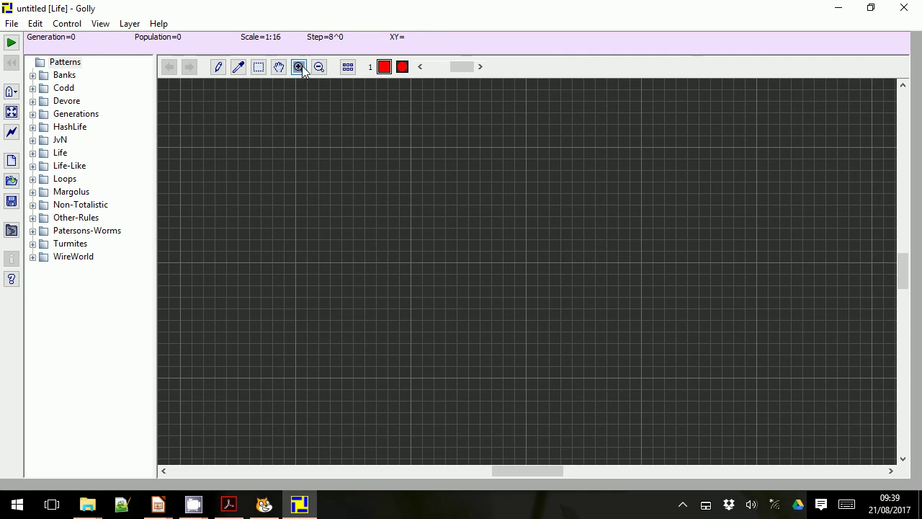
{"action": "left_click", "coordinate": [312, 124]}
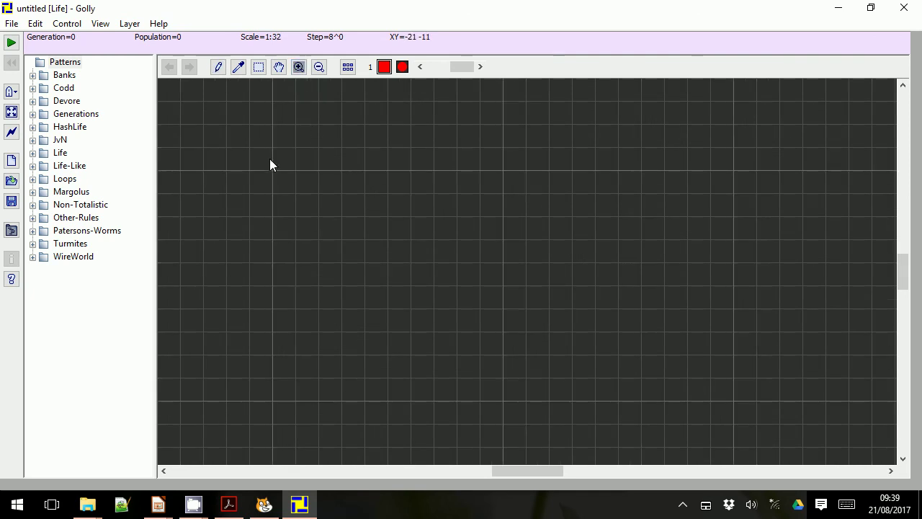
{"action": "left_click", "coordinate": [217, 68]}
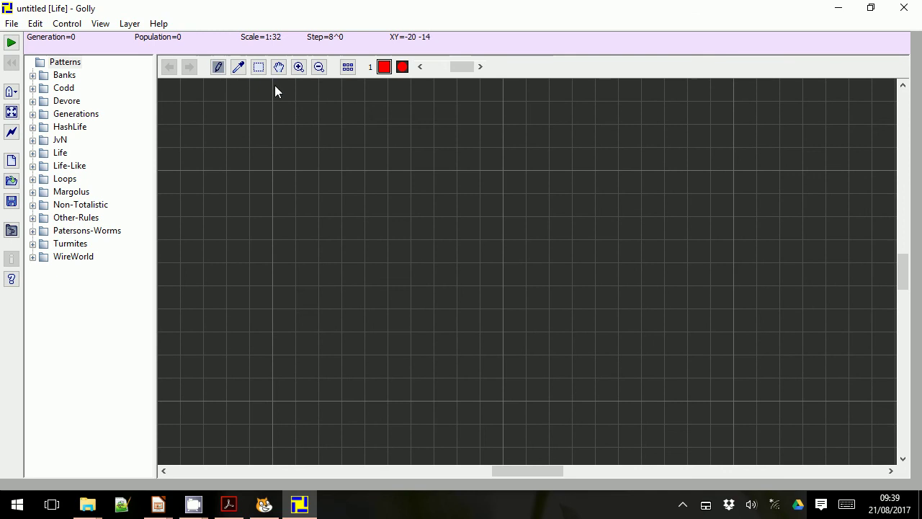
{"action": "left_click", "coordinate": [329, 115]}
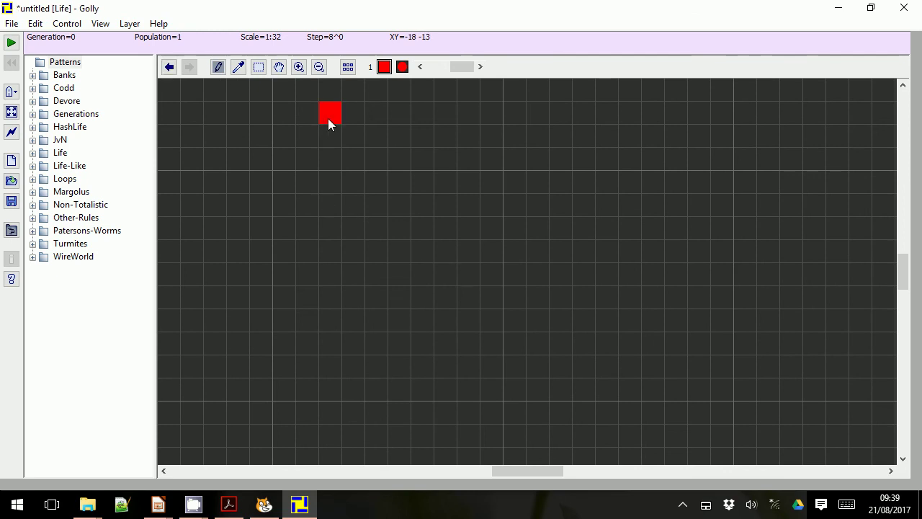
{"action": "left_click", "coordinate": [351, 136]}
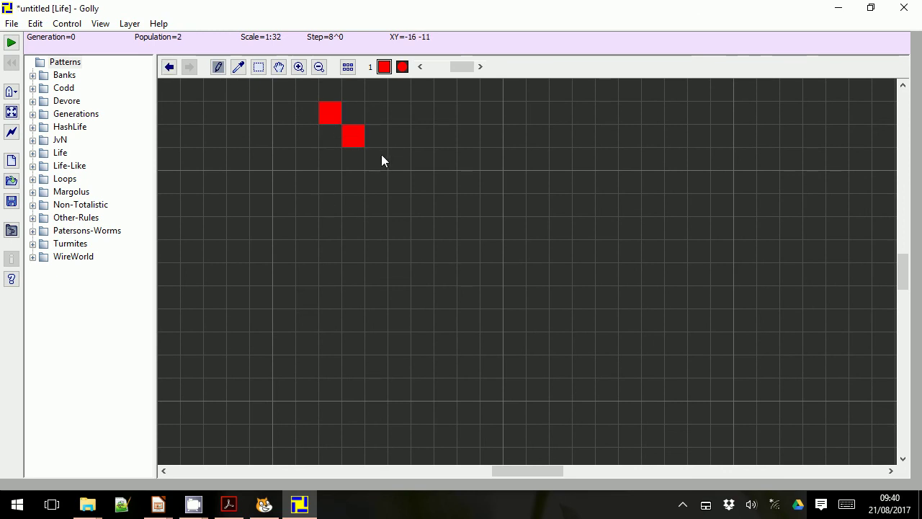
{"action": "left_click", "coordinate": [380, 156]}
{"action": "left_click", "coordinate": [308, 138]}
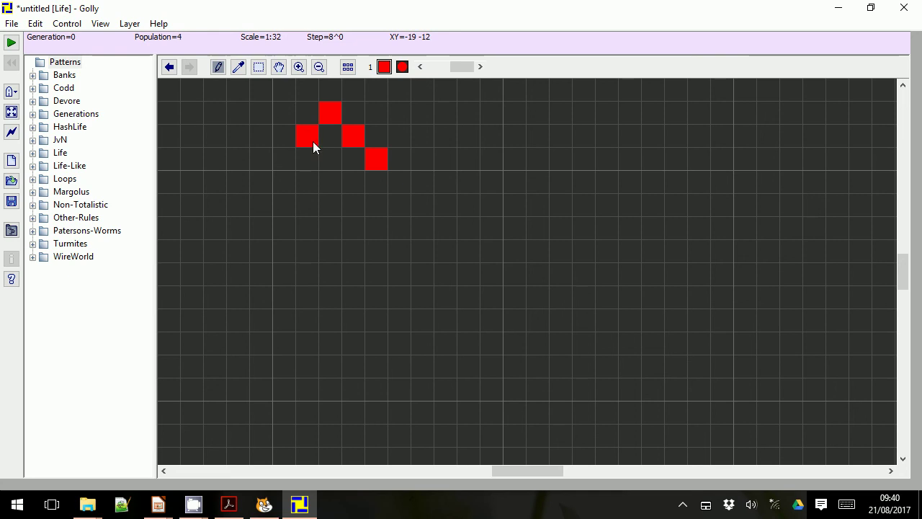
{"action": "left_click", "coordinate": [331, 161]}
{"action": "left_click", "coordinate": [352, 183]}
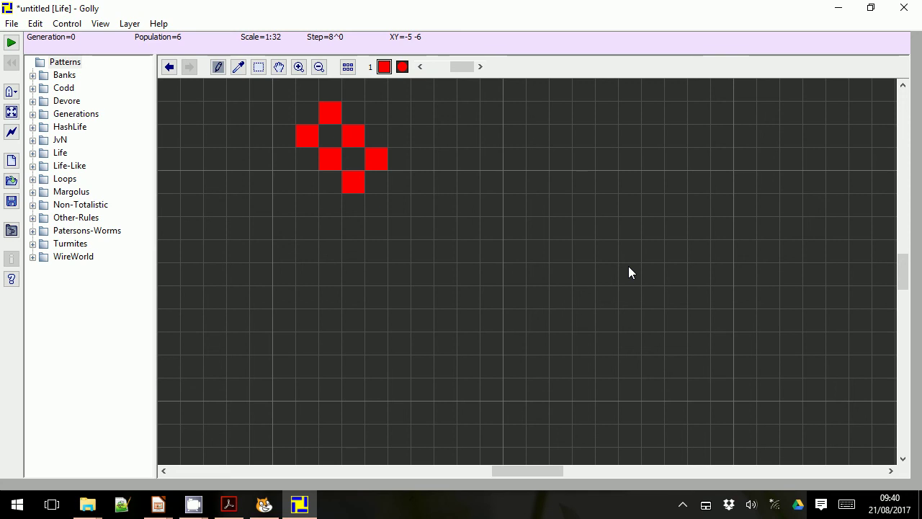
- Advance the six-cell diagonal ring by 27 generations, one at a time
{"action": "key", "text": "space"}
{"action": "key", "text": "space"}
{"action": "key", "text": "space"}
{"action": "key", "text": "space"}
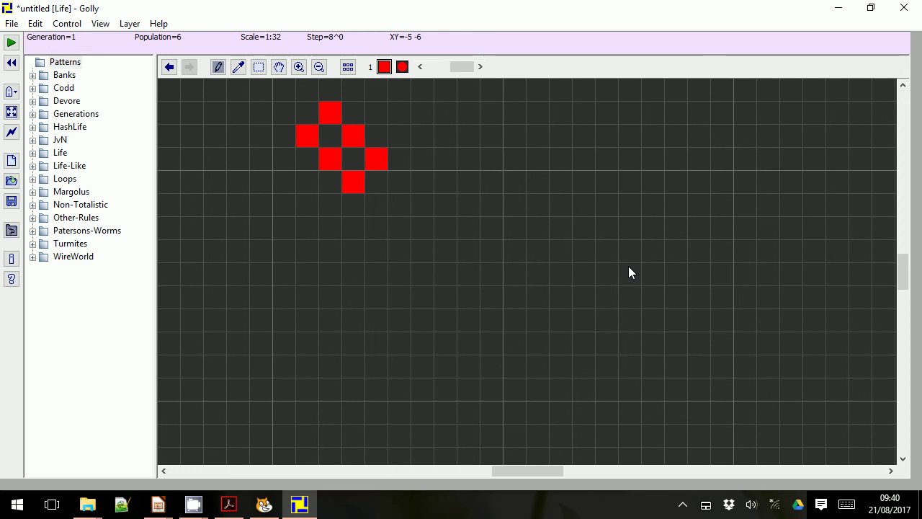
{"action": "key", "text": "space"}
{"action": "key", "text": "space"}
{"action": "key", "text": "space"}
{"action": "key", "text": "space"}
{"action": "key", "text": "space"}
{"action": "key", "text": "space"}
{"action": "key", "text": "space"}
{"action": "key", "text": "space"}
{"action": "key", "text": "space"}
{"action": "key", "text": "space"}
{"action": "key", "text": "space"}
{"action": "key", "text": "space"}
{"action": "key", "text": "space"}
{"action": "key", "text": "space"}
{"action": "key", "text": "space"}
{"action": "key", "text": "space"}
{"action": "key", "text": "space"}
{"action": "key", "text": "space"}
{"action": "key", "text": "space"}
{"action": "key", "text": "space"}
{"action": "key", "text": "space"}
{"action": "key", "text": "space"}
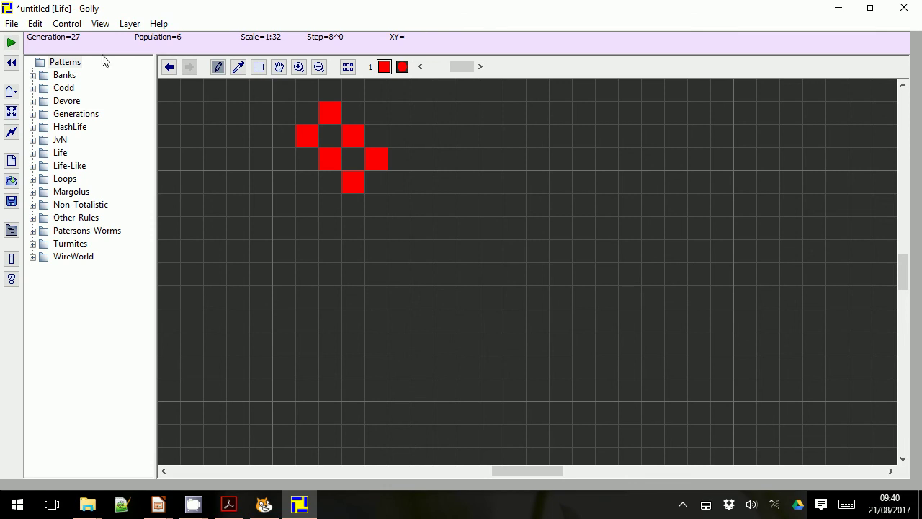
- Start a new empty pattern without saving the six-cell diagonal ring
{"action": "left_click", "coordinate": [16, 24]}
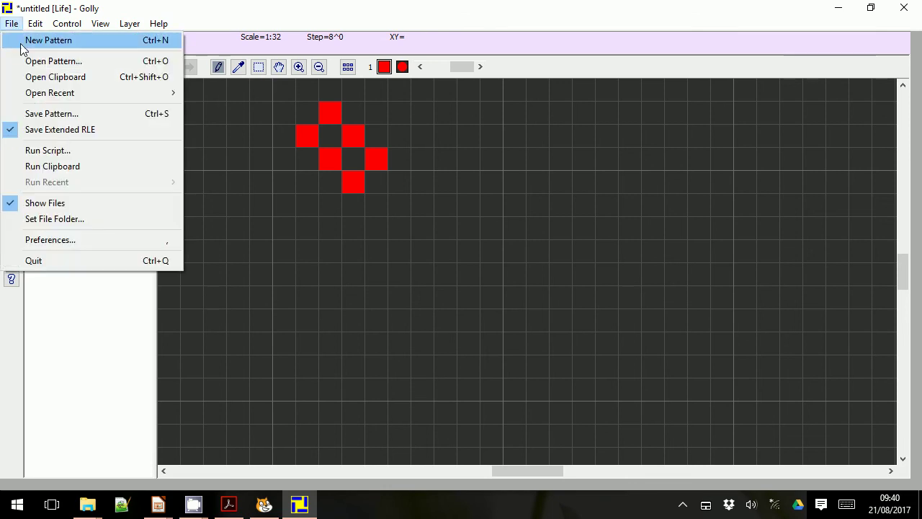
{"action": "left_click", "coordinate": [24, 38]}
{"action": "left_click", "coordinate": [474, 303]}
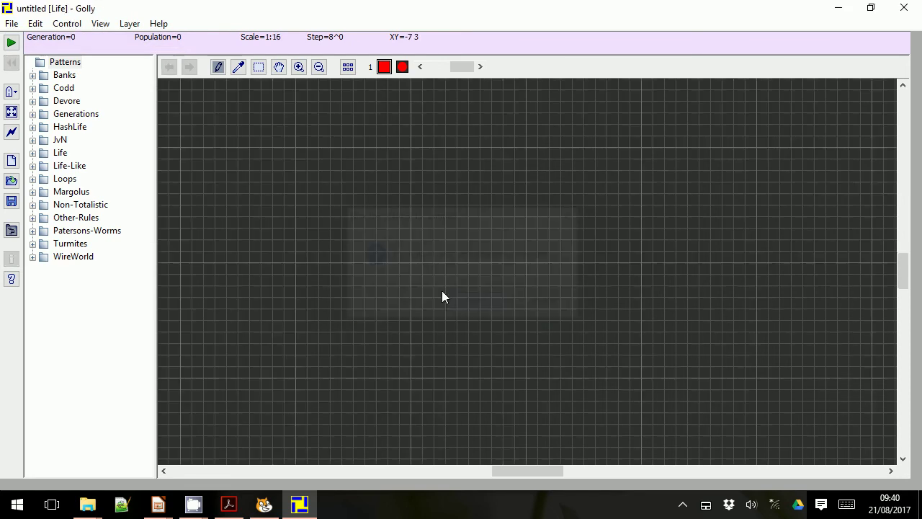
- At 1:32 scale, draw two horizontal three-cell rows separated by one empty row and advance them two generations, one at a time
{"action": "left_click", "coordinate": [304, 73]}
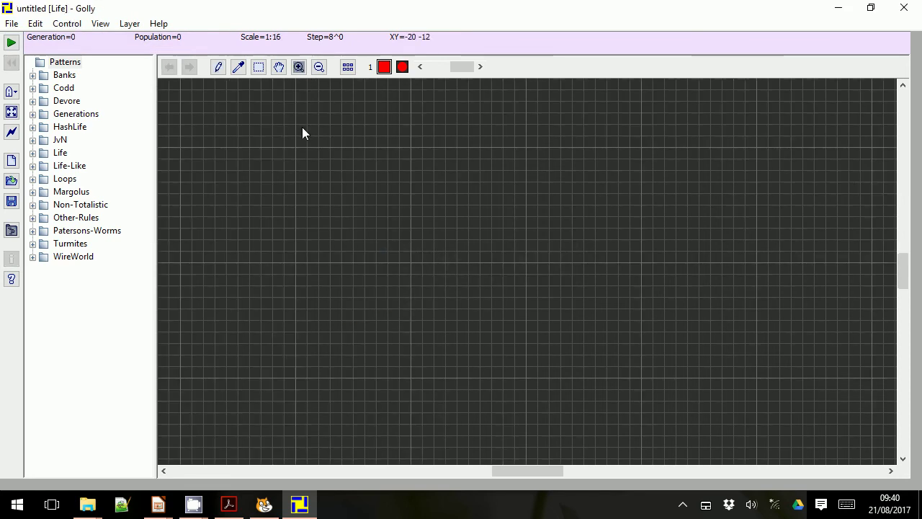
{"action": "left_click", "coordinate": [302, 127]}
{"action": "left_click", "coordinate": [217, 66]}
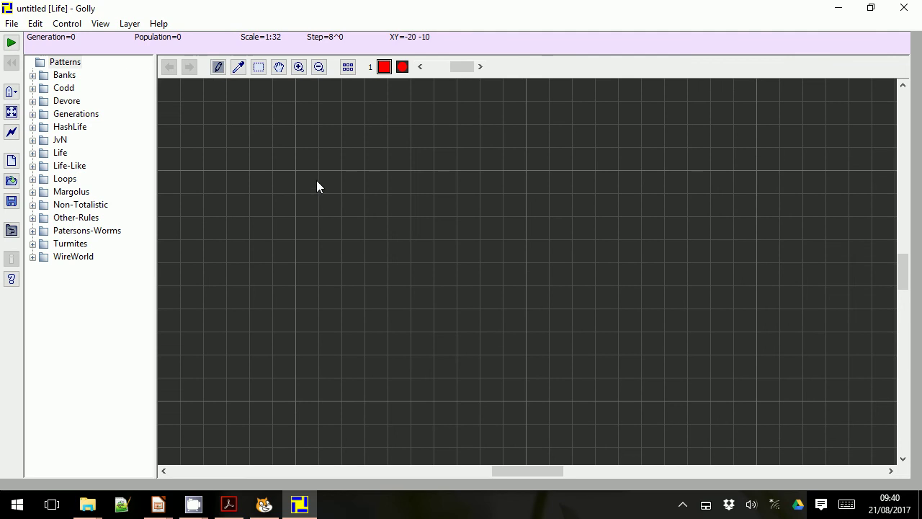
{"action": "left_click", "coordinate": [331, 191]}
{"action": "left_click", "coordinate": [353, 184]}
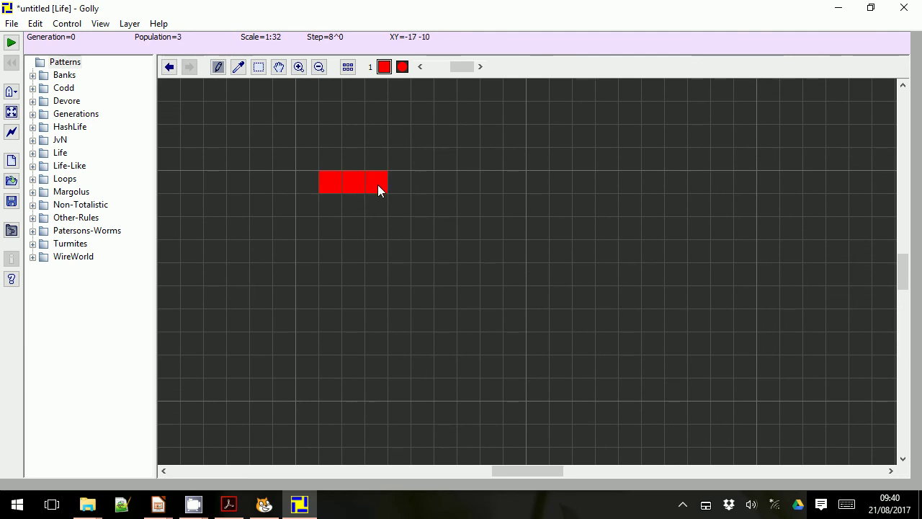
{"action": "left_click", "coordinate": [333, 227]}
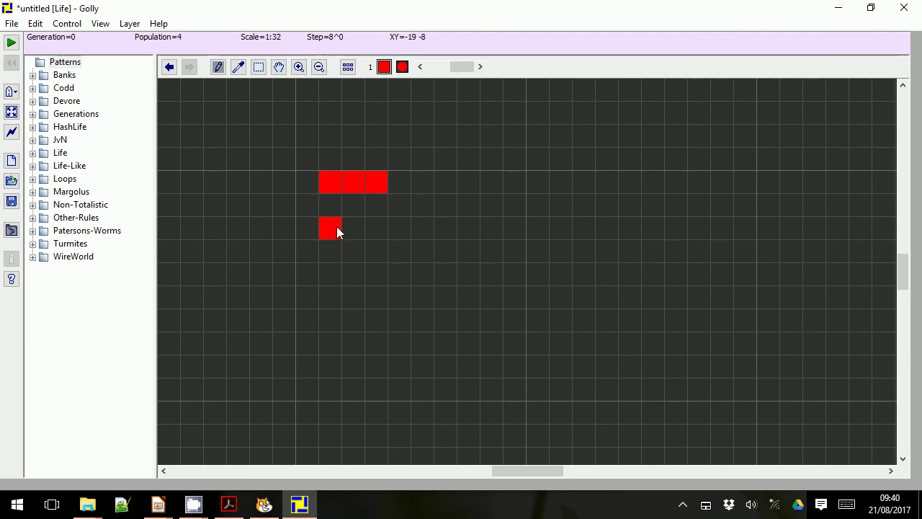
{"action": "left_click_drag", "start_coordinate": [351, 234], "coordinate": [378, 229]}
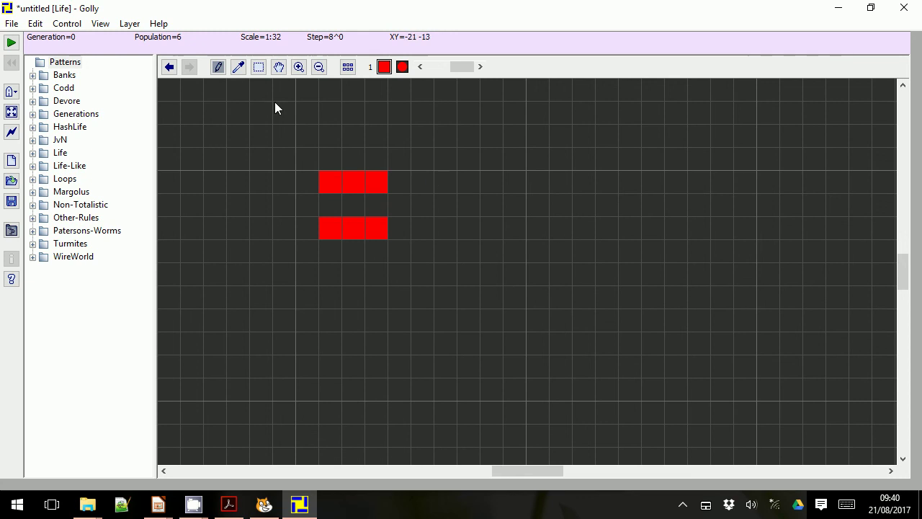
{"action": "key", "text": "space"}
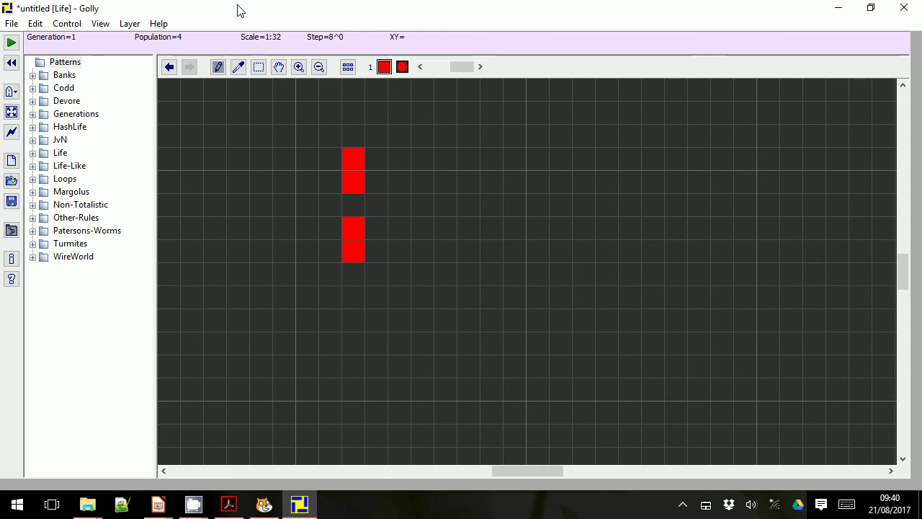
{"action": "key", "text": "space"}
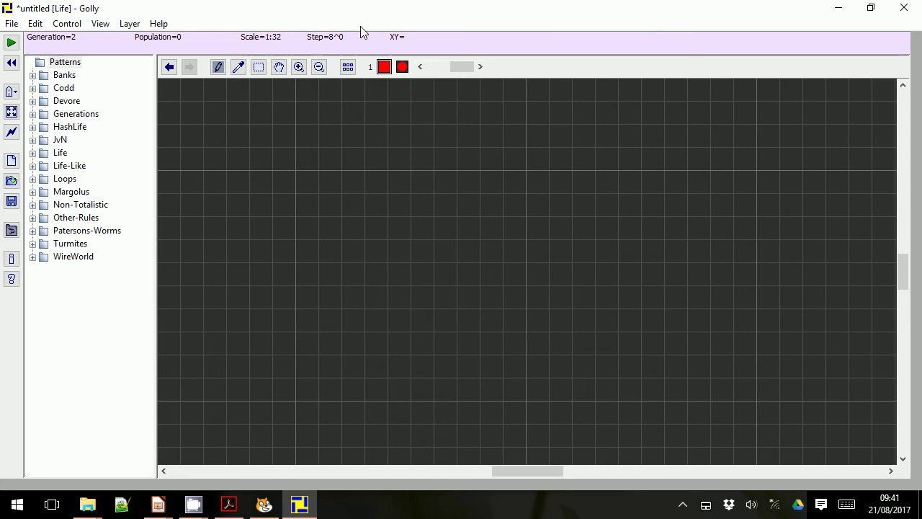
- Draw an eight-cell ring four cells wide and high, with two cells per side around an empty 2x2 centre
{"action": "left_click", "coordinate": [356, 140]}
{"action": "left_click", "coordinate": [381, 138]}
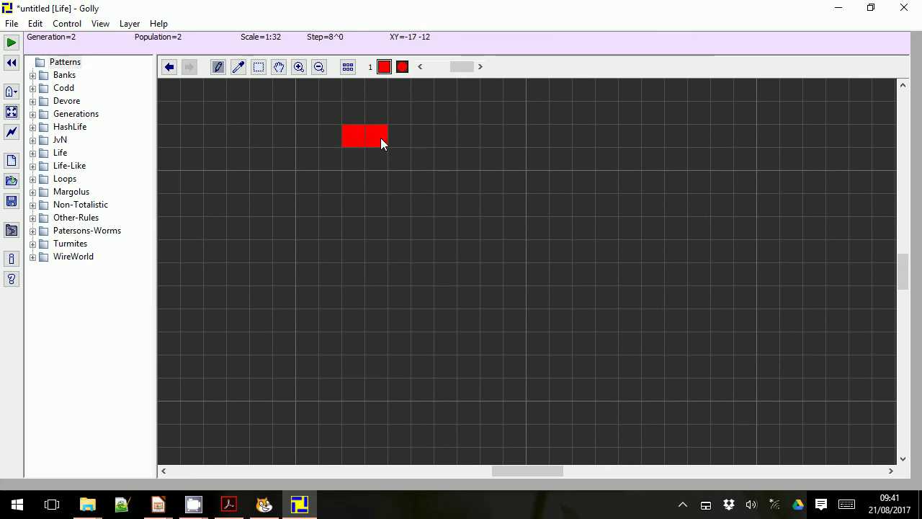
{"action": "left_click", "coordinate": [330, 186]}
{"action": "left_click", "coordinate": [353, 209]}
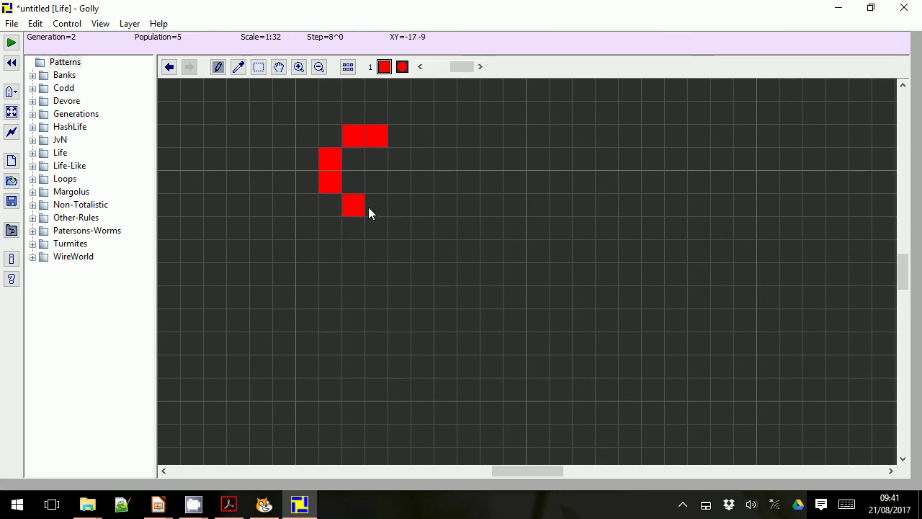
{"action": "left_click", "coordinate": [370, 205]}
{"action": "left_click", "coordinate": [401, 186]}
{"action": "left_click", "coordinate": [399, 162]}
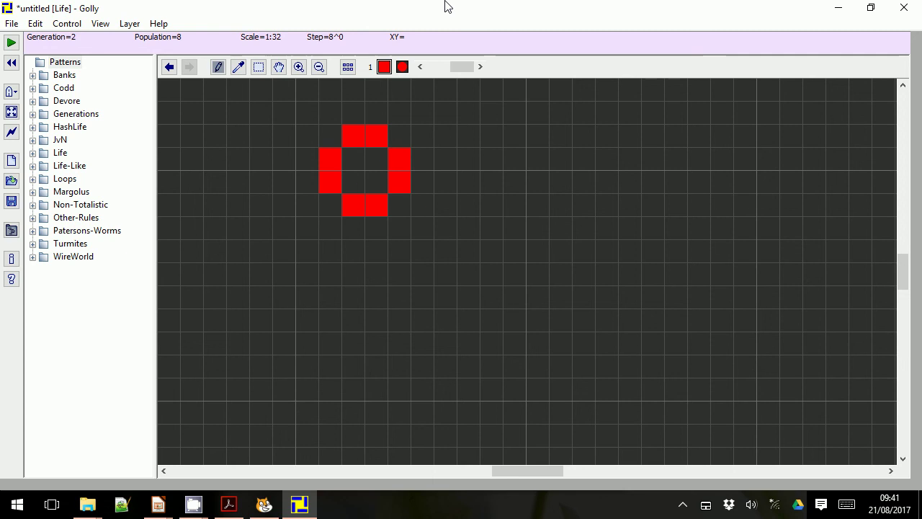
- Advance the eight-cell ring to generation 13, one generation at a time
{"action": "key", "text": "space"}
{"action": "key", "text": "space"}
{"action": "key", "text": "space"}
{"action": "key", "text": "space"}
{"action": "key", "text": "space"}
{"action": "key", "text": "space"}
{"action": "key", "text": "space"}
- Draw a 2x2 block to the right of the ring, level with its middle and five empty columns away
{"action": "left_click", "coordinate": [552, 156]}
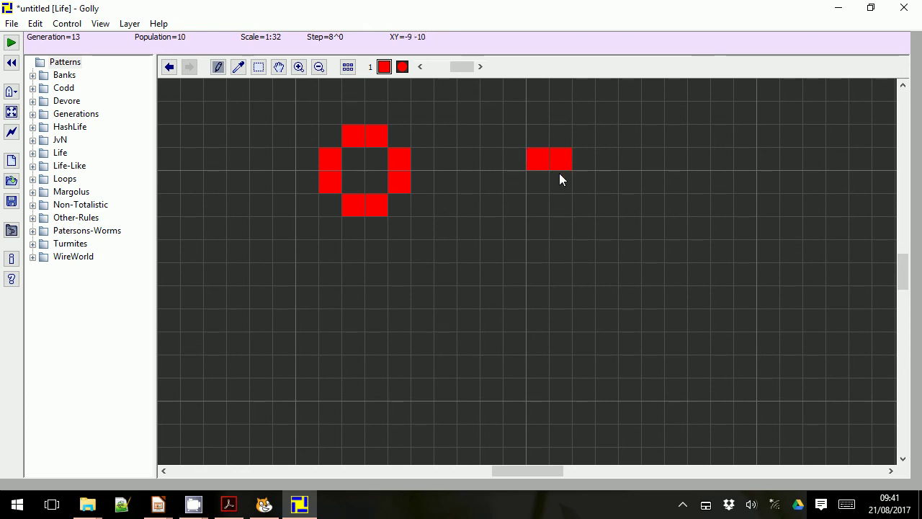
{"action": "left_click", "coordinate": [559, 177]}
{"action": "left_click", "coordinate": [544, 186]}
- Advance the ring and the 2x2 block to generation 24, one generation at a time
{"action": "key", "text": "space"}
{"action": "key", "text": "space"}
{"action": "key", "text": "space"}
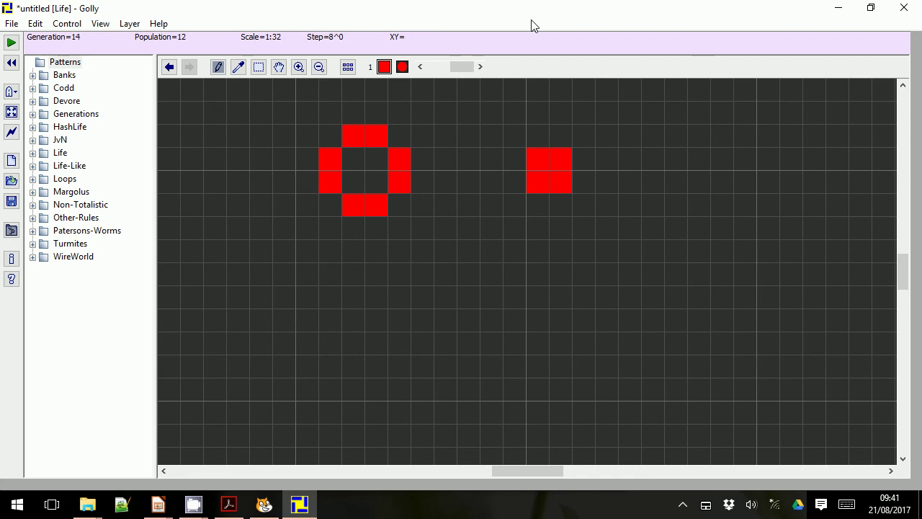
{"action": "key", "text": "space"}
{"action": "key", "text": "space"}
{"action": "key", "text": "space"}
{"action": "key", "text": "space"}
{"action": "key", "text": "space"}
{"action": "key", "text": "space"}
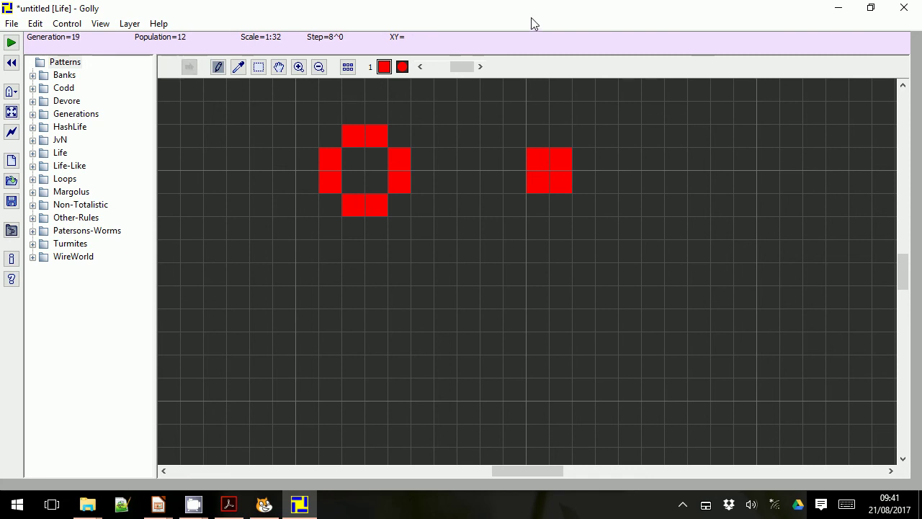
{"action": "key", "text": "space"}
{"action": "key", "text": "space"}
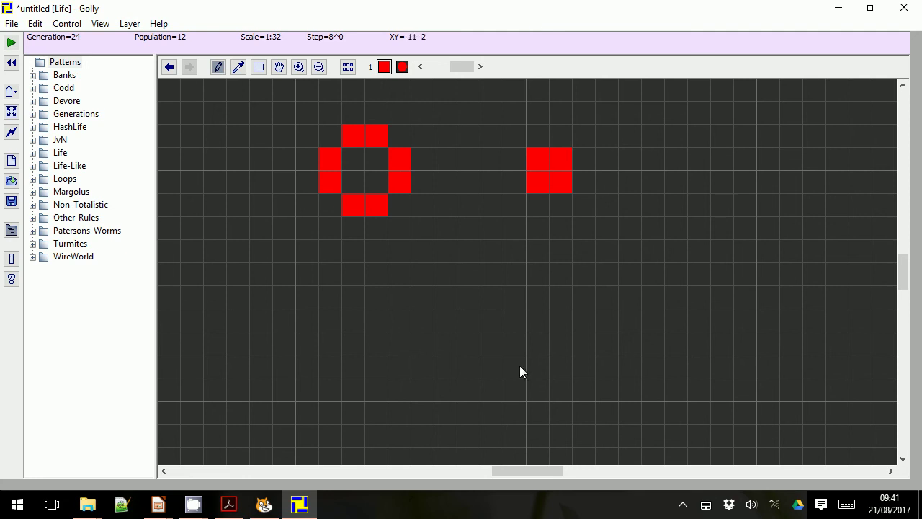
- Draw a five-cell X, three cells wide and high, below the gap between the ring and the block
{"action": "left_click", "coordinate": [468, 324]}
{"action": "left_click", "coordinate": [444, 298]}
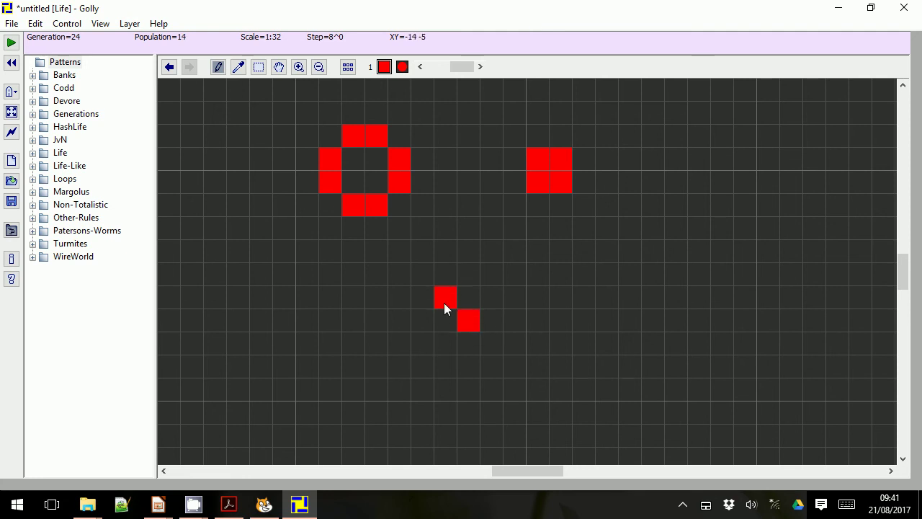
{"action": "left_click", "coordinate": [495, 294]}
{"action": "left_click", "coordinate": [496, 343]}
{"action": "left_click", "coordinate": [447, 345]}
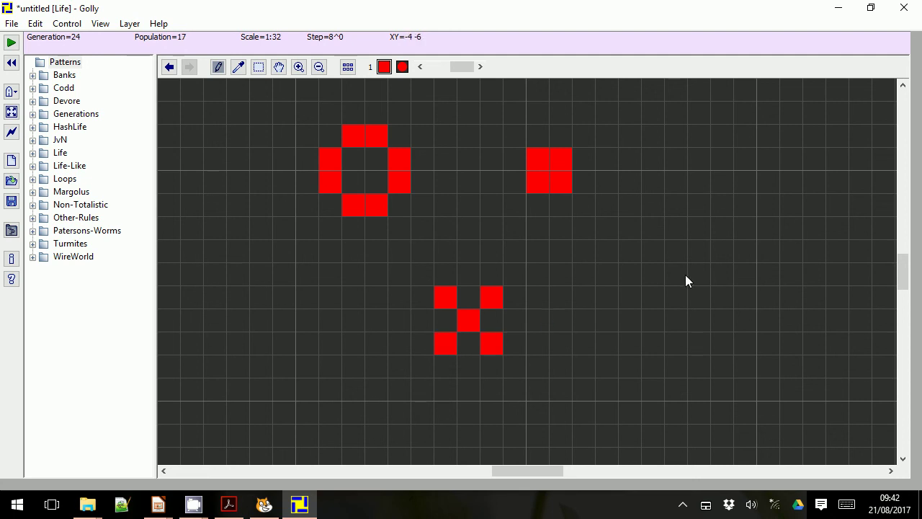
- Right of the X, draw two cells one column apart above a three-cell row, leaving one empty row between them
{"action": "left_click", "coordinate": [632, 299]}
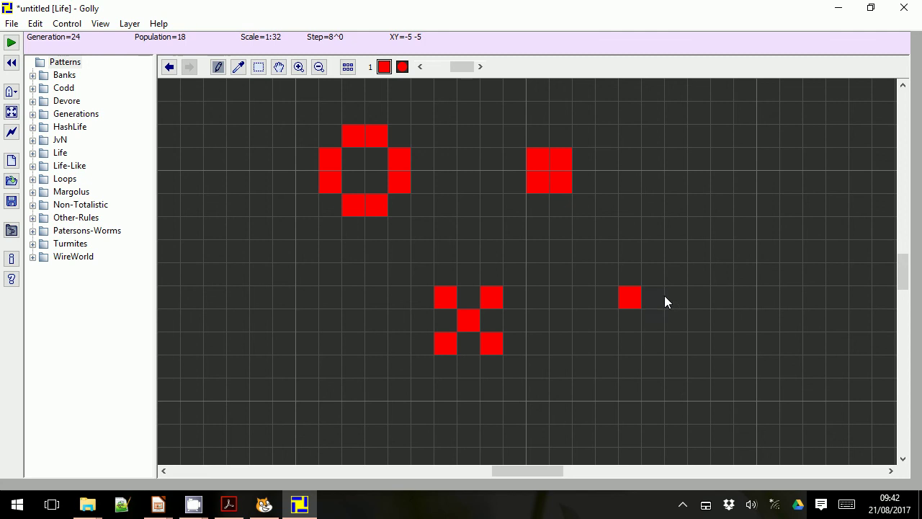
{"action": "left_click", "coordinate": [679, 299]}
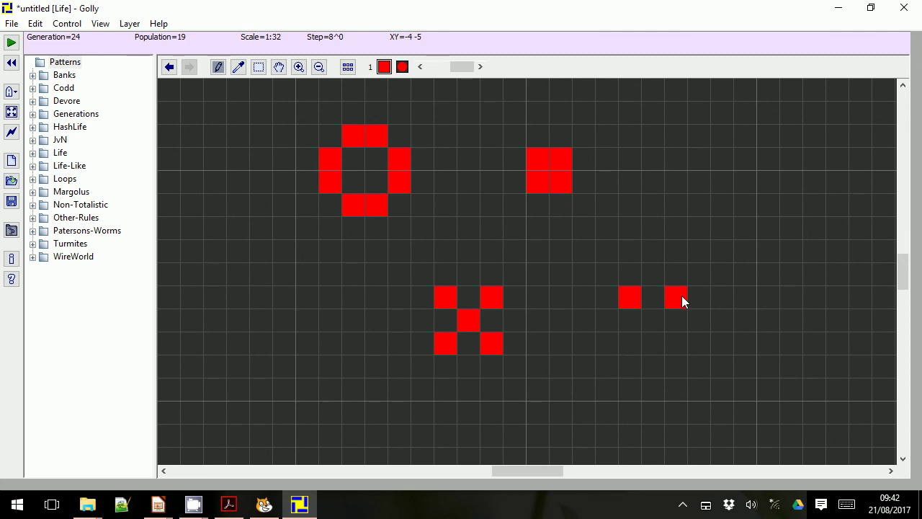
{"action": "left_click", "coordinate": [630, 344]}
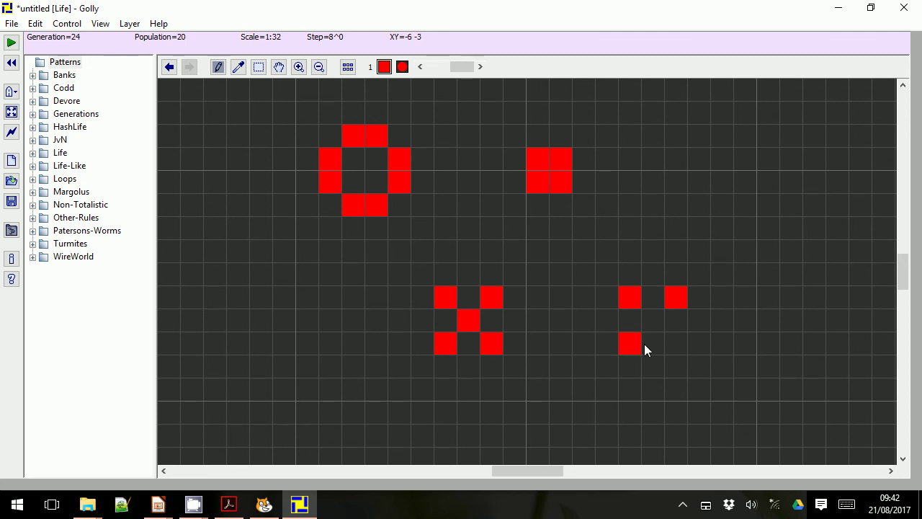
{"action": "left_click", "coordinate": [653, 345]}
{"action": "left_click", "coordinate": [669, 346]}
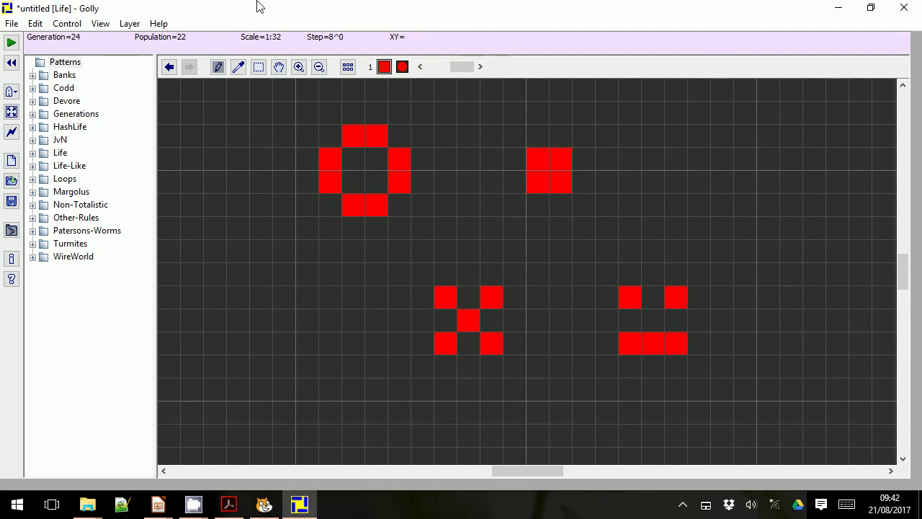
- Advance all four patterns to generation 54, one generation at a time
{"action": "key", "text": "space"}
{"action": "key", "text": "space"}
{"action": "key", "text": "space"}
{"action": "key", "text": "space"}
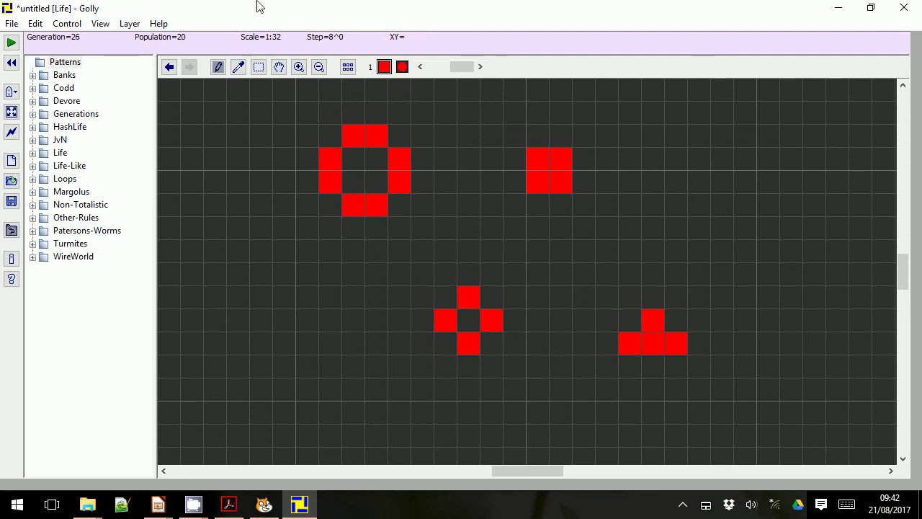
{"action": "key", "text": "space"}
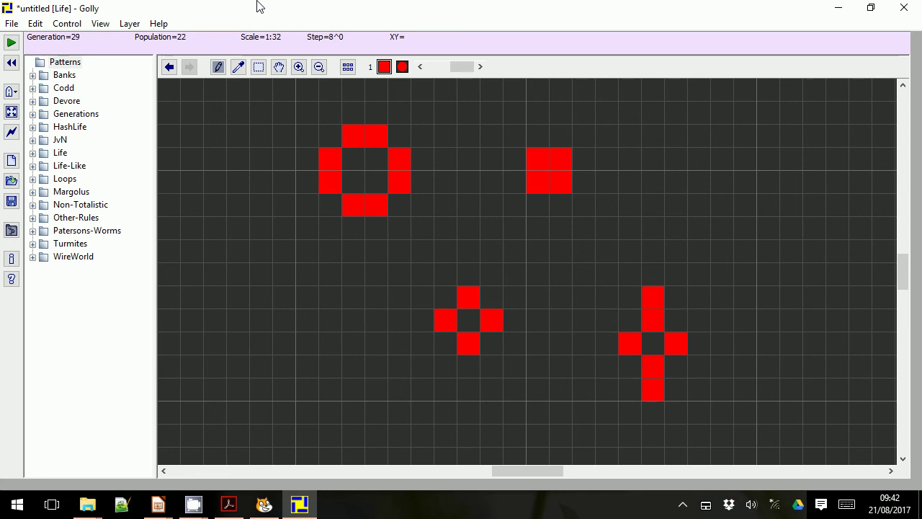
{"action": "key", "text": "space"}
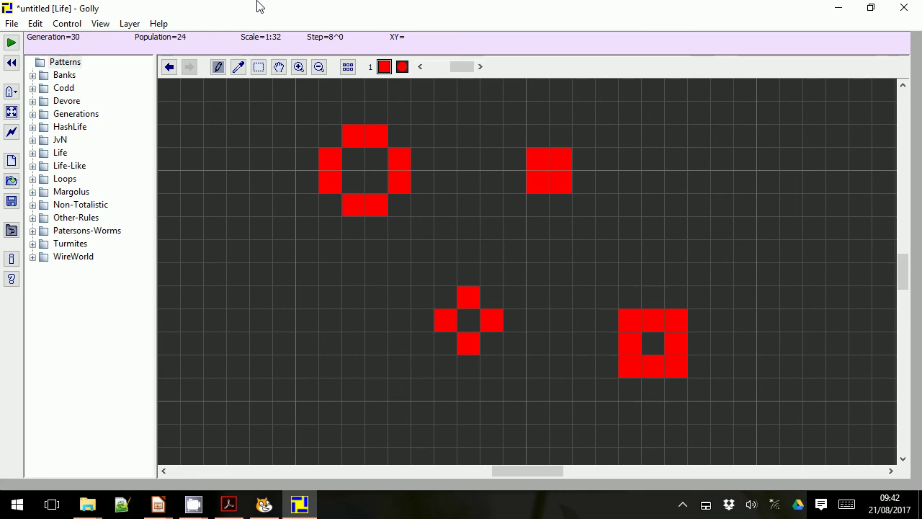
{"action": "key", "text": "space"}
{"action": "key", "text": "space"}
{"action": "key", "text": "space"}
{"action": "key", "text": "space"}
{"action": "key", "text": "space"}
{"action": "key", "text": "space"}
{"action": "key", "text": "space"}
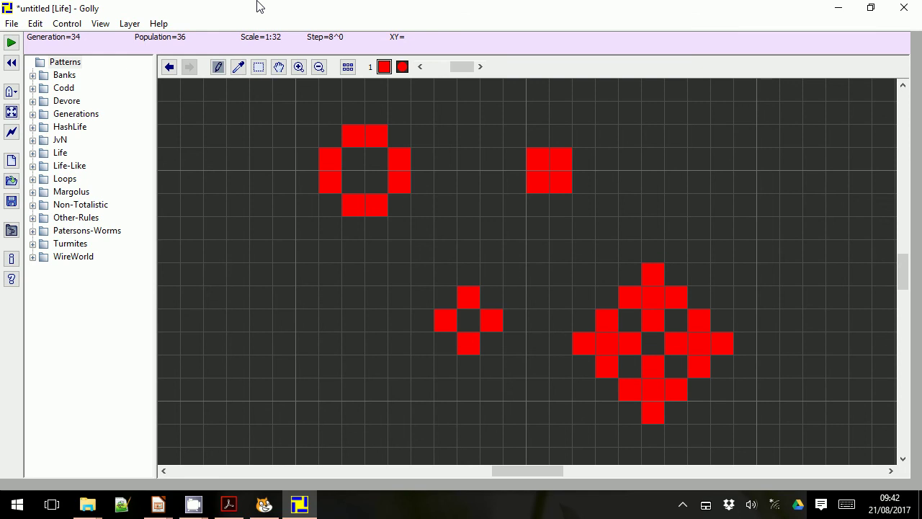
{"action": "key", "text": "space"}
{"action": "key", "text": "space"}
{"action": "key", "text": "space"}
{"action": "key", "text": "space"}
{"action": "key", "text": "space"}
{"action": "key", "text": "space"}
{"action": "key", "text": "space"}
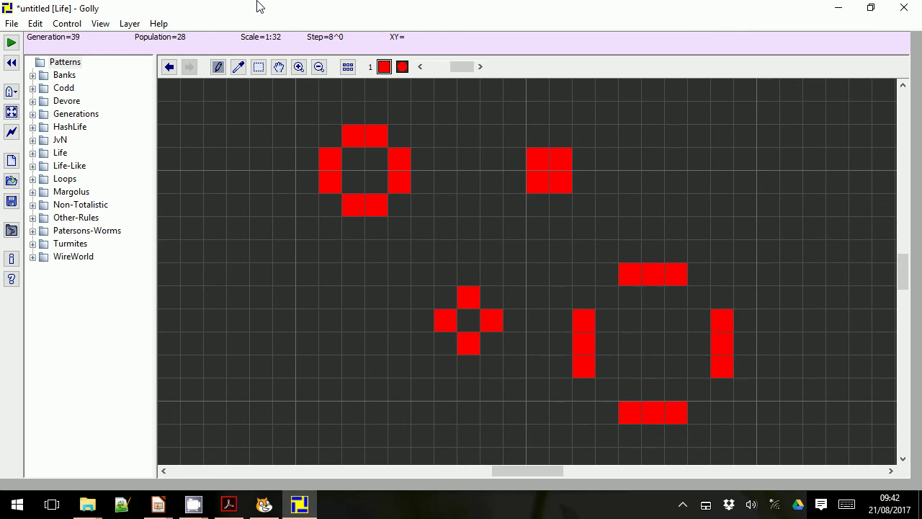
{"action": "key", "text": "space"}
{"action": "key", "text": "space"}
{"action": "key", "text": "space"}
{"action": "key", "text": "space"}
{"action": "key", "text": "space"}
{"action": "key", "text": "space"}
{"action": "key", "text": "space"}
{"action": "key", "text": "space"}
{"action": "key", "text": "space"}
{"action": "key", "text": "space"}
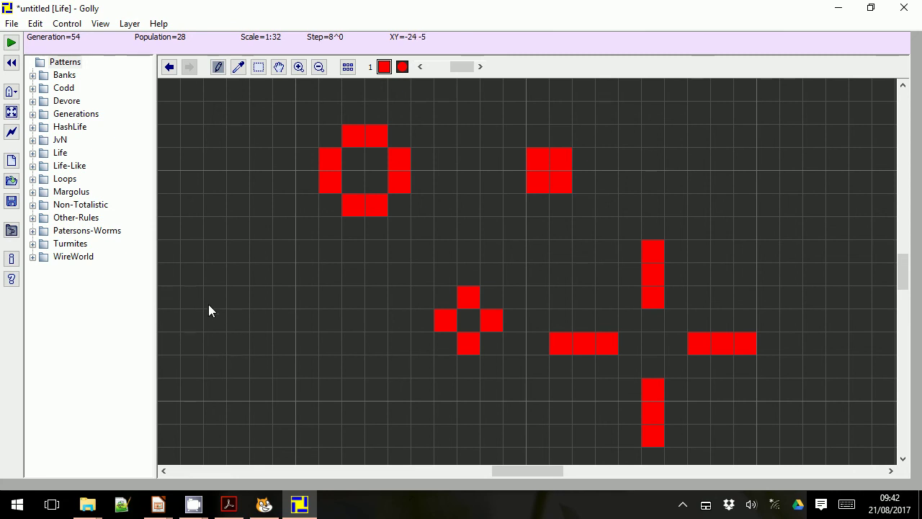
- Draw four 2x2 blocks around an empty 2x2 centre, left of the four-cell diamond, and advance two generations
{"action": "mouse_move", "coordinate": [195, 305]}
{"action": "left_mouse_down"}
{"action": "mouse_move", "coordinate": [235, 283]}
{"action": "mouse_move", "coordinate": [262, 278]}
{"action": "mouse_move", "coordinate": [261, 252]}
{"action": "left_mouse_up"}
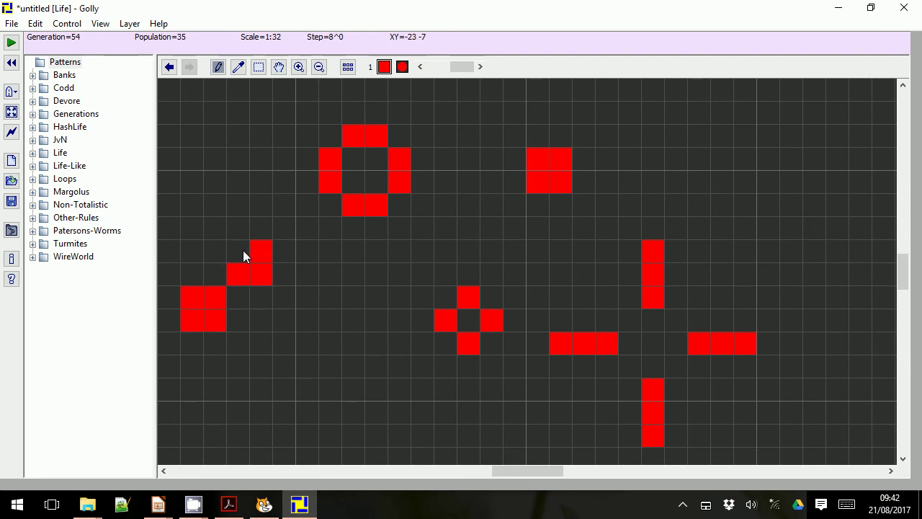
{"action": "mouse_move", "coordinate": [283, 298]}
{"action": "left_mouse_down"}
{"action": "mouse_move", "coordinate": [281, 325]}
{"action": "mouse_move", "coordinate": [308, 319]}
{"action": "mouse_move", "coordinate": [301, 309]}
{"action": "left_mouse_up"}
{"action": "left_click", "coordinate": [263, 343]}
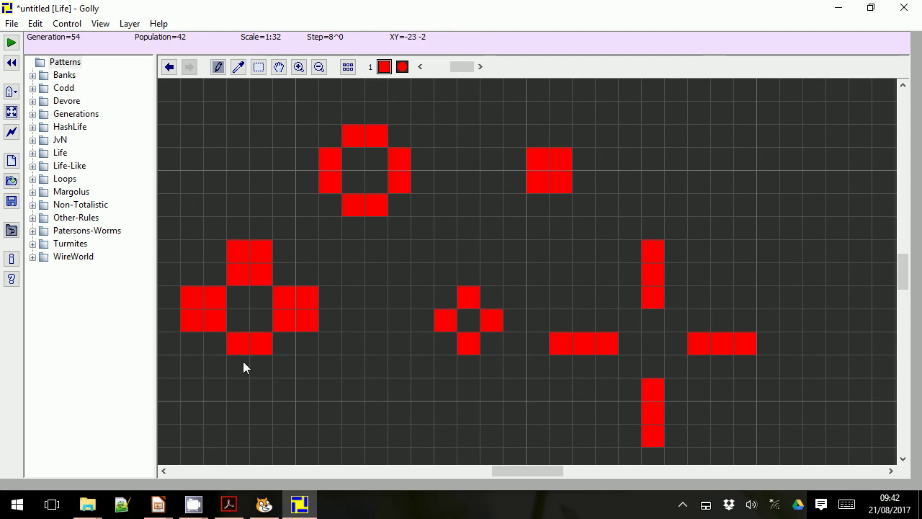
{"action": "left_click", "coordinate": [258, 366]}
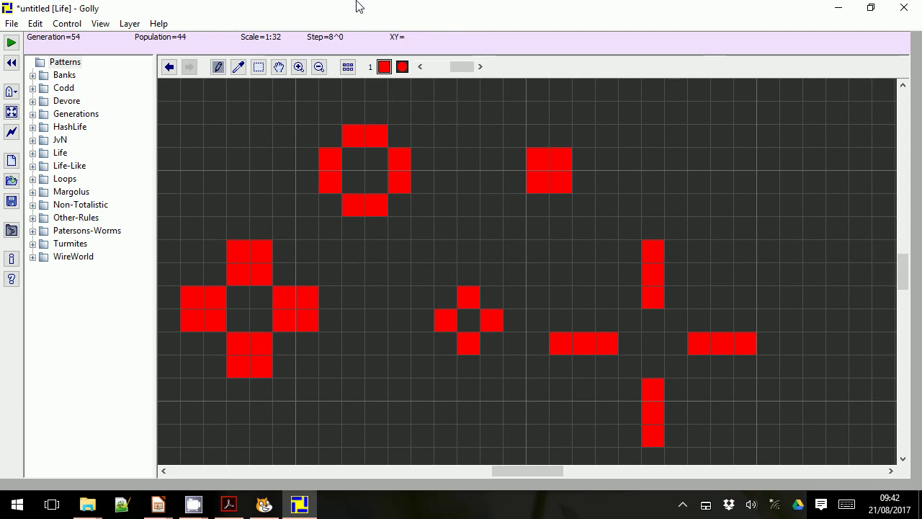
{"action": "key", "text": "space"}
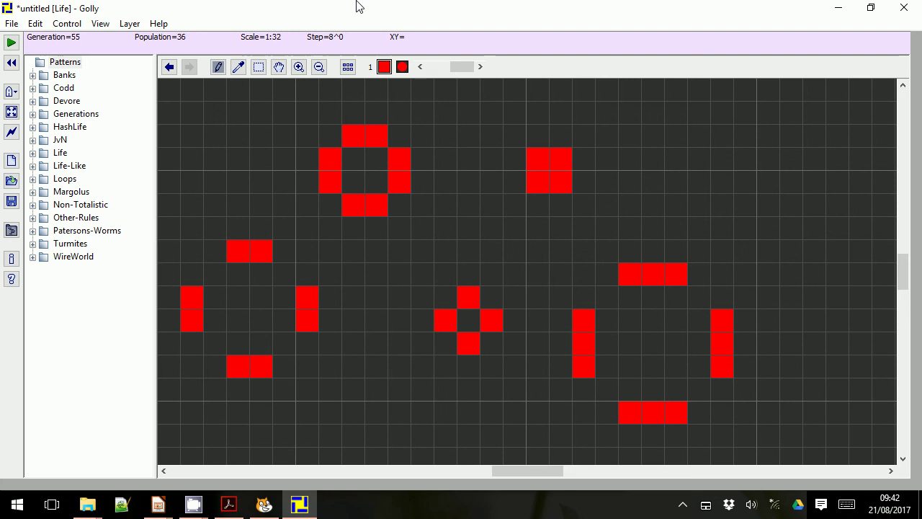
{"action": "key", "text": "space"}
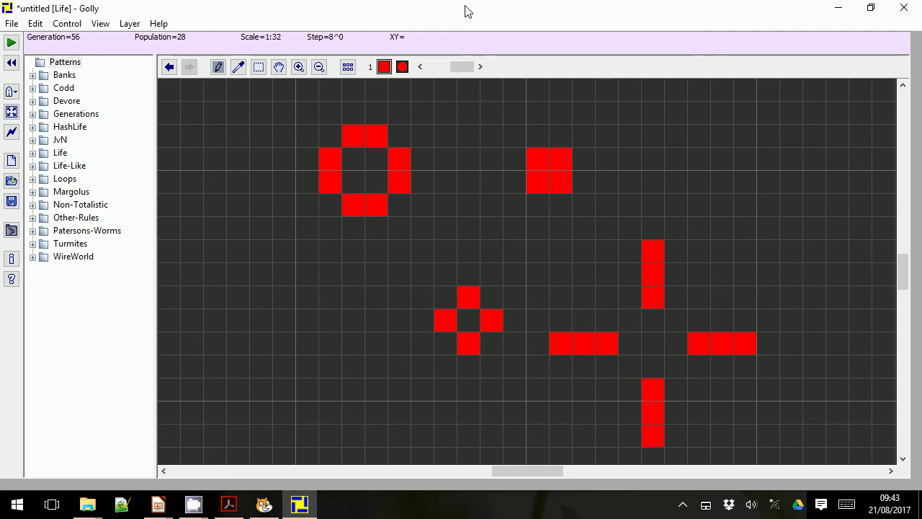
- Start another new empty pattern, discarding the changes to the ring, block, diamond and four bars
{"action": "left_click", "coordinate": [10, 24]}
{"action": "left_click", "coordinate": [27, 41]}
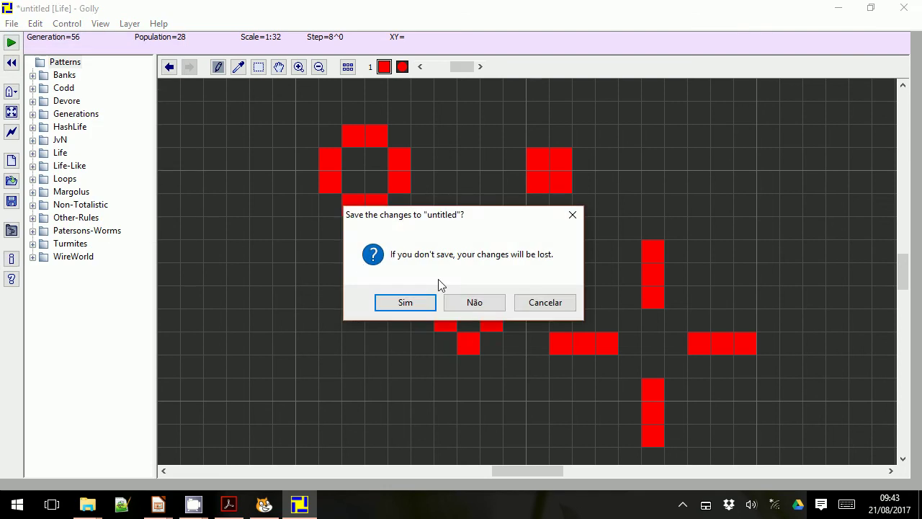
{"action": "left_click", "coordinate": [471, 301]}
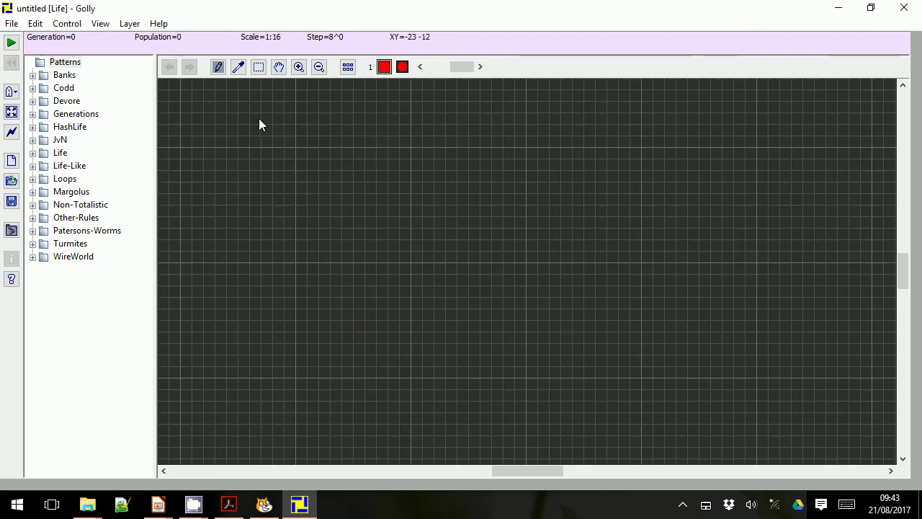
- Draw a hollow six-cell ring: two cells above, one on each side, and two below an empty pair
{"action": "left_click", "coordinate": [299, 67]}
{"action": "left_click", "coordinate": [360, 231]}
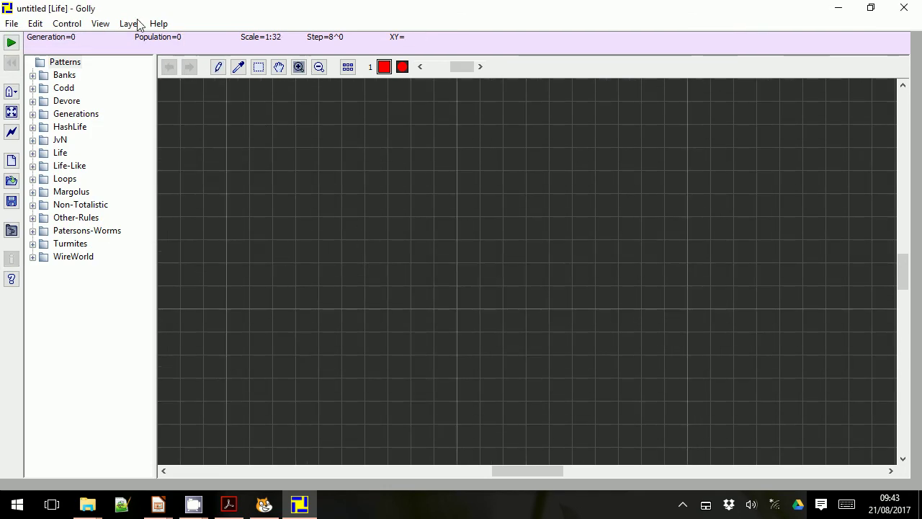
{"action": "left_click", "coordinate": [218, 66]}
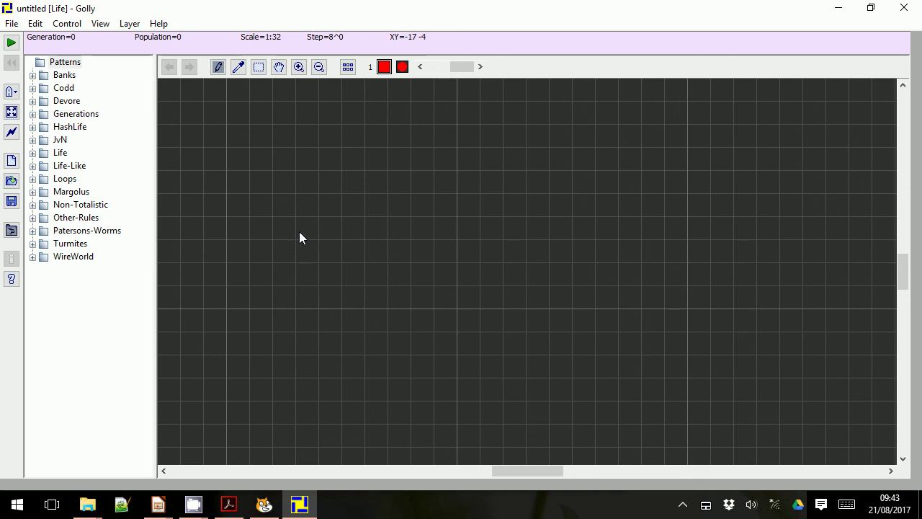
{"action": "left_click_drag", "start_coordinate": [312, 180], "coordinate": [327, 190]}
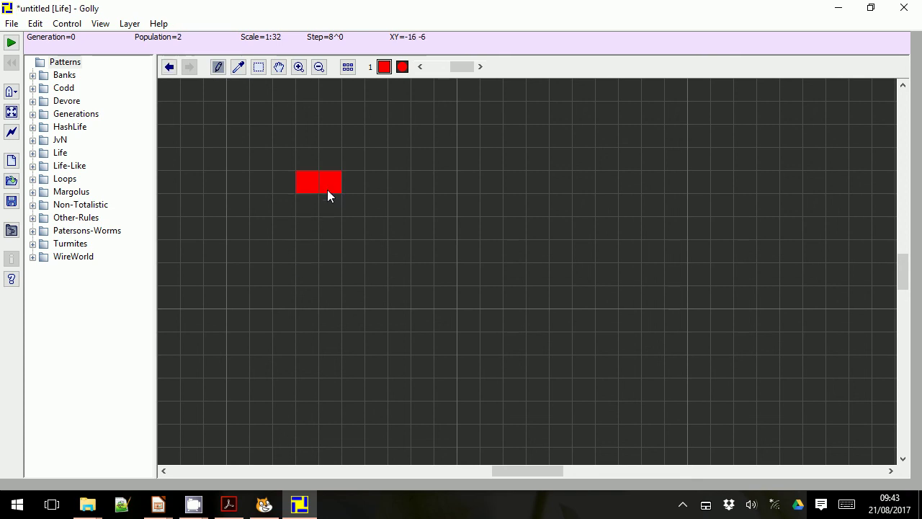
{"action": "left_click", "coordinate": [289, 207]}
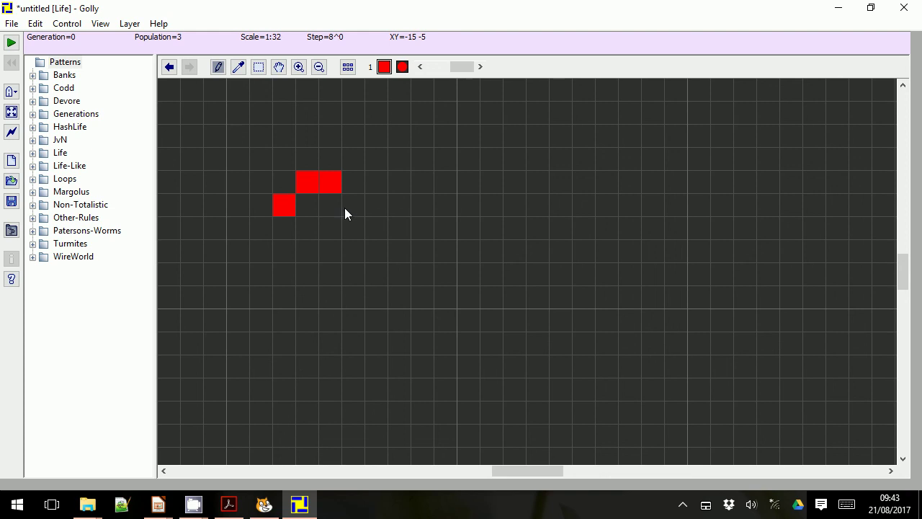
{"action": "left_click", "coordinate": [347, 209]}
{"action": "left_click", "coordinate": [311, 233]}
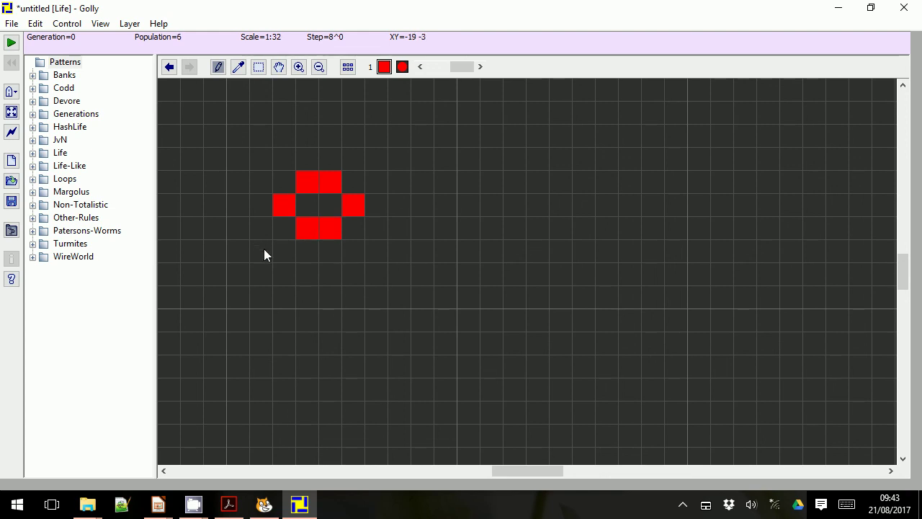
- Draw a second hollow six-cell ring diagonally below and to the left of the first
{"action": "left_click_drag", "start_coordinate": [264, 248], "coordinate": [281, 250]}
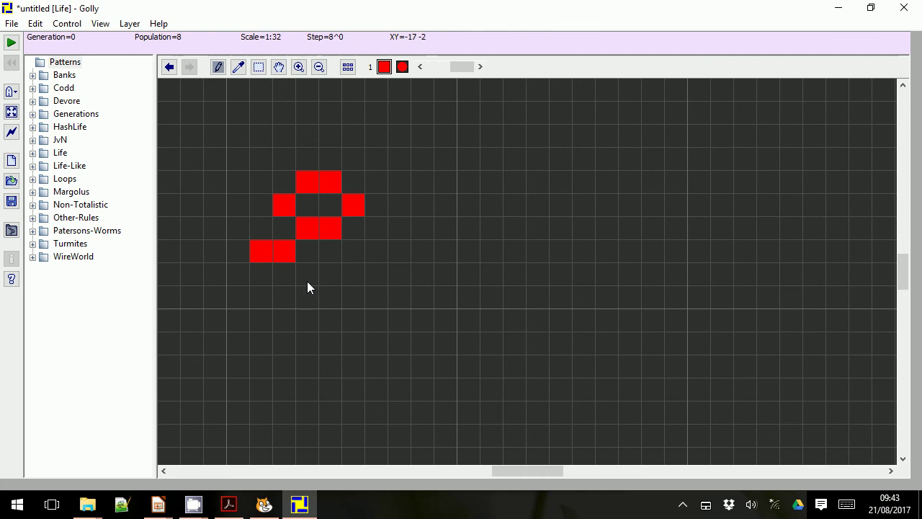
{"action": "left_click", "coordinate": [240, 279]}
{"action": "left_click", "coordinate": [261, 299]}
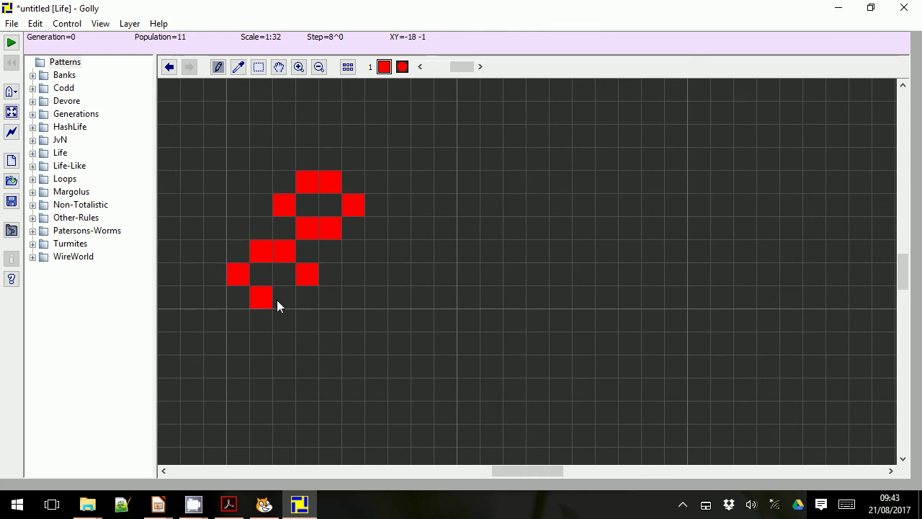
{"action": "left_click", "coordinate": [284, 301]}
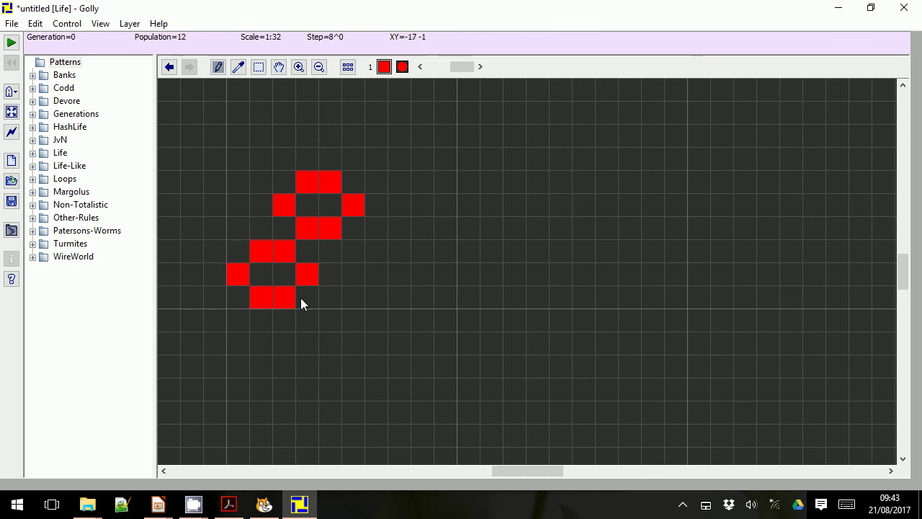
- Add five cells right of the rings: a rising diagonal pair, two stacked vertically, and one above them after a one-cell gap
{"action": "left_click", "coordinate": [328, 299]}
{"action": "left_click", "coordinate": [359, 280]}
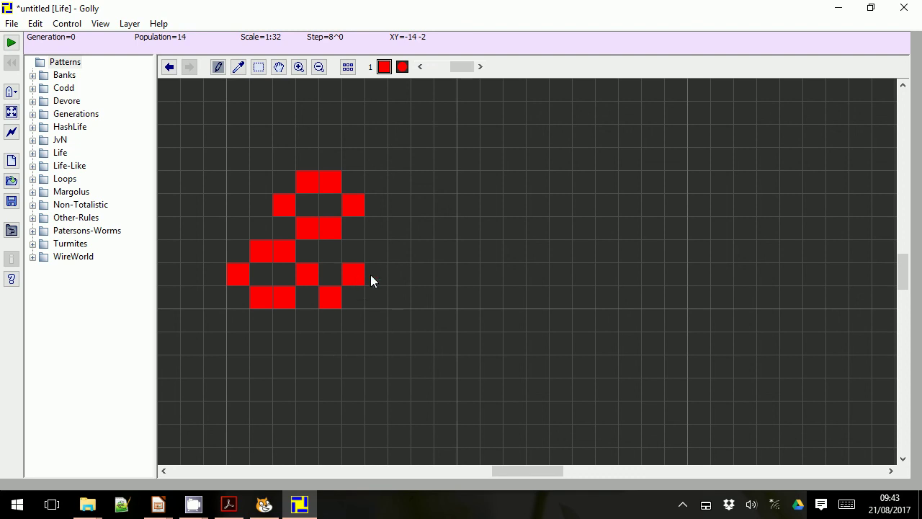
{"action": "left_click", "coordinate": [376, 253]}
{"action": "left_click", "coordinate": [373, 236]}
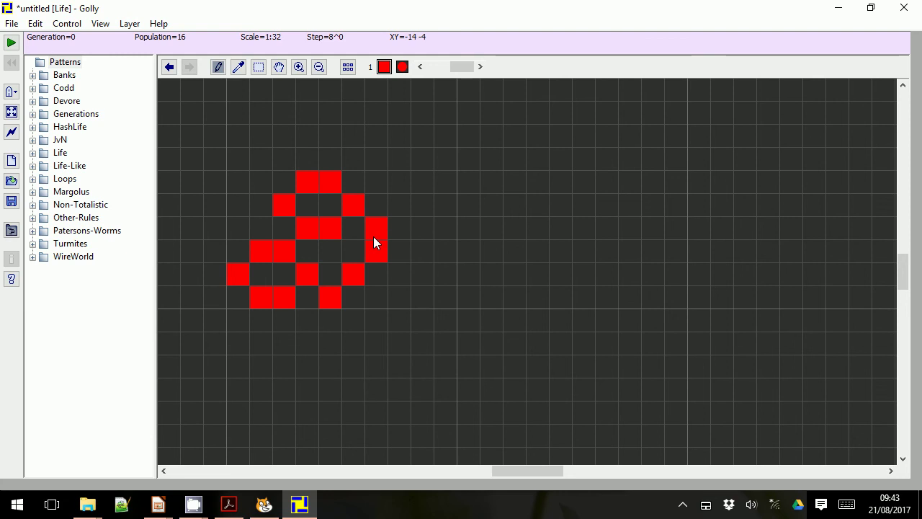
{"action": "left_click", "coordinate": [381, 183]}
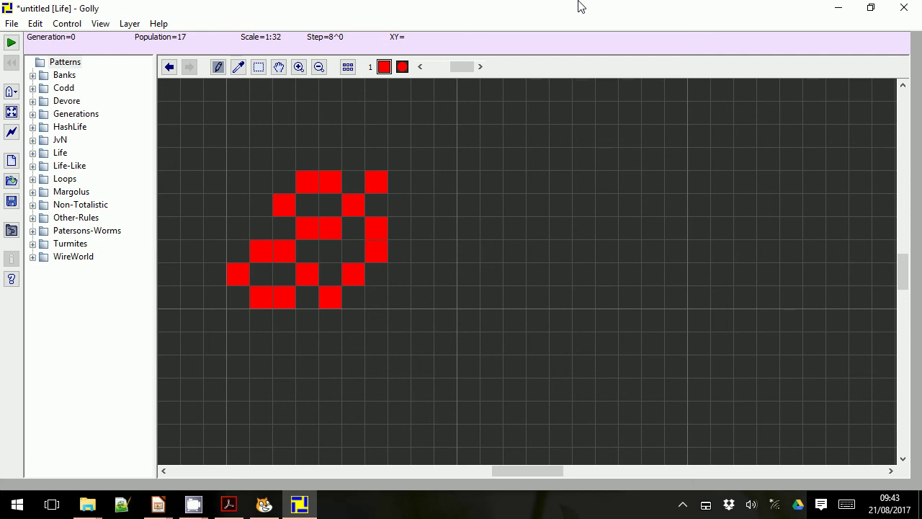
- Run the drawn pattern continuously and stop it at generation 950
{"action": "key", "text": "Return"}
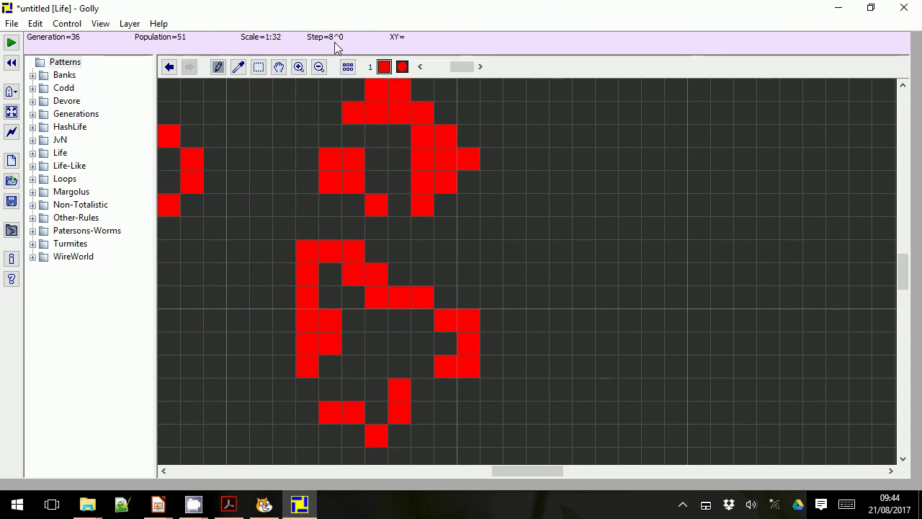
{"action": "left_click", "coordinate": [13, 44]}
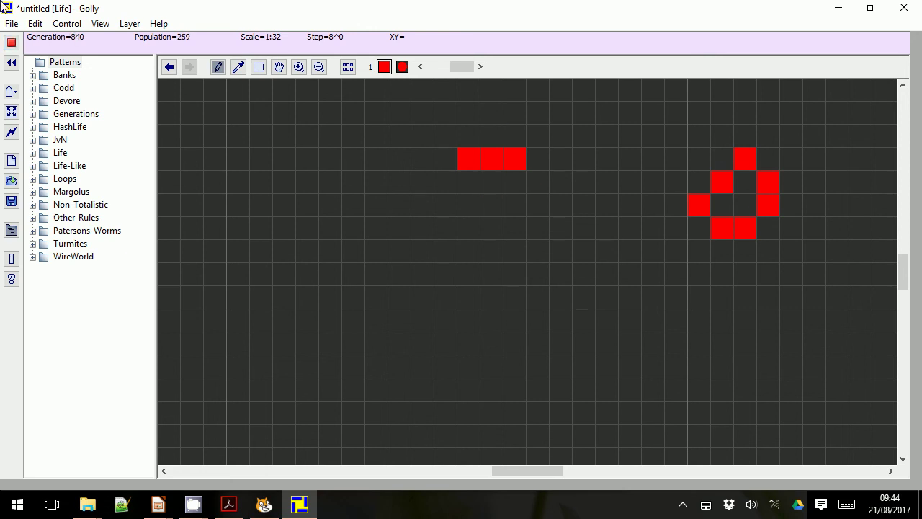
{"action": "left_click", "coordinate": [11, 42]}
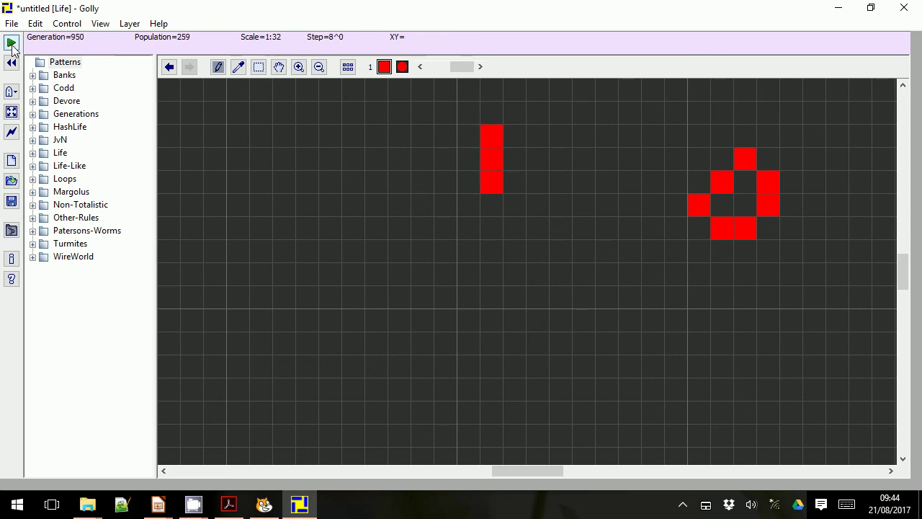
- With the view scaled to 1:4, run the pattern further and stop it at generation 1,165
{"action": "left_click", "coordinate": [319, 67]}
{"action": "left_click", "coordinate": [341, 168]}
{"action": "left_click", "coordinate": [340, 165]}
{"action": "left_click", "coordinate": [340, 166]}
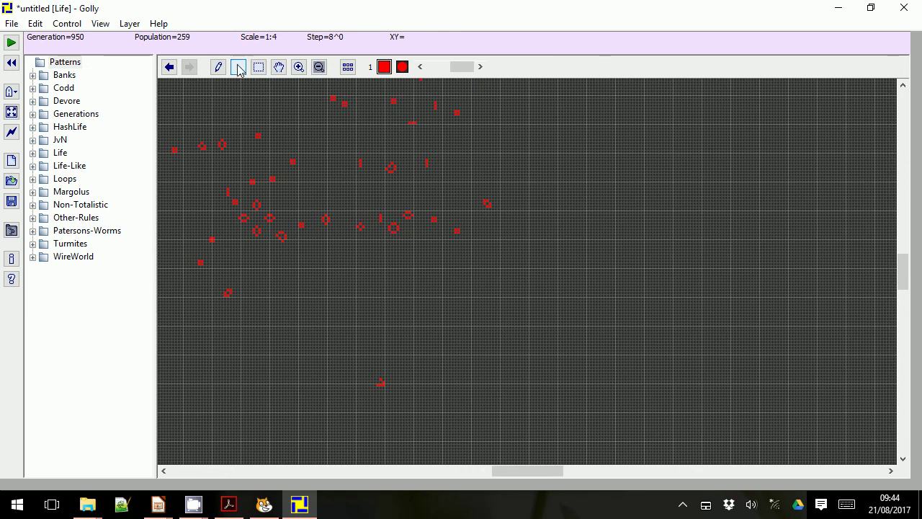
{"action": "left_click", "coordinate": [9, 45]}
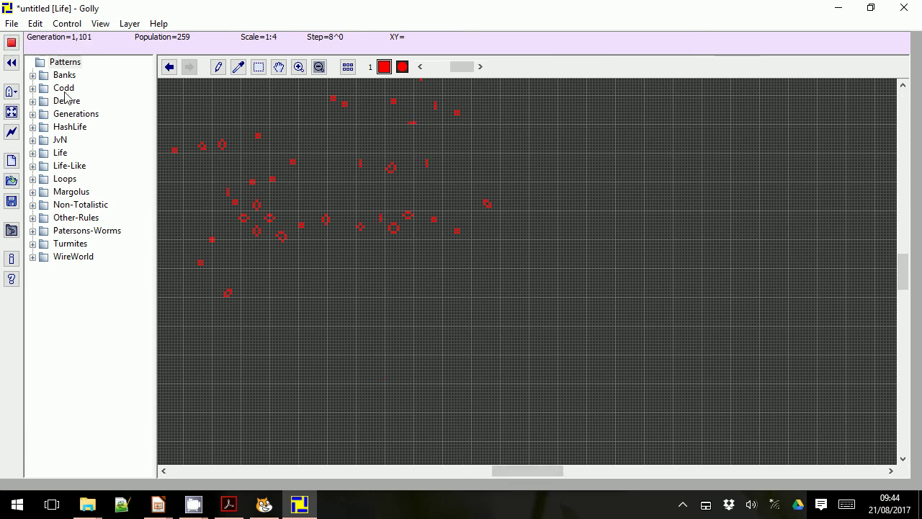
{"action": "left_click", "coordinate": [8, 44]}
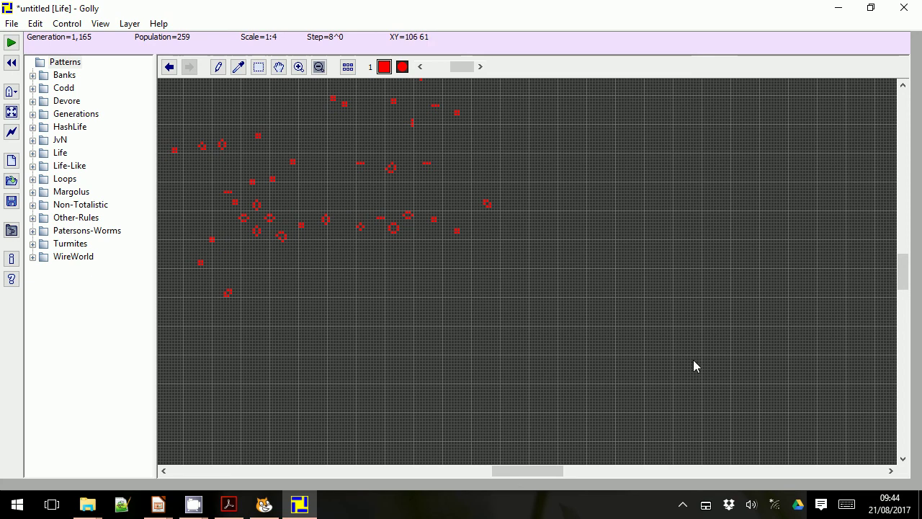
- Locate the lone five-cell glider below the other shapes and advance to generation 1,210 at 1:32 scale, one generation at a time
{"action": "left_click_drag", "start_coordinate": [908, 265], "coordinate": [907, 296]}
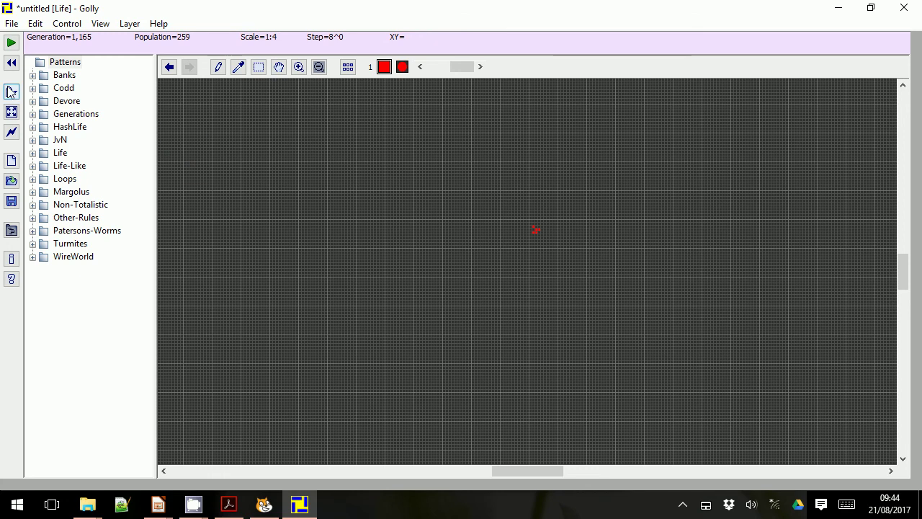
{"action": "left_click", "coordinate": [297, 67]}
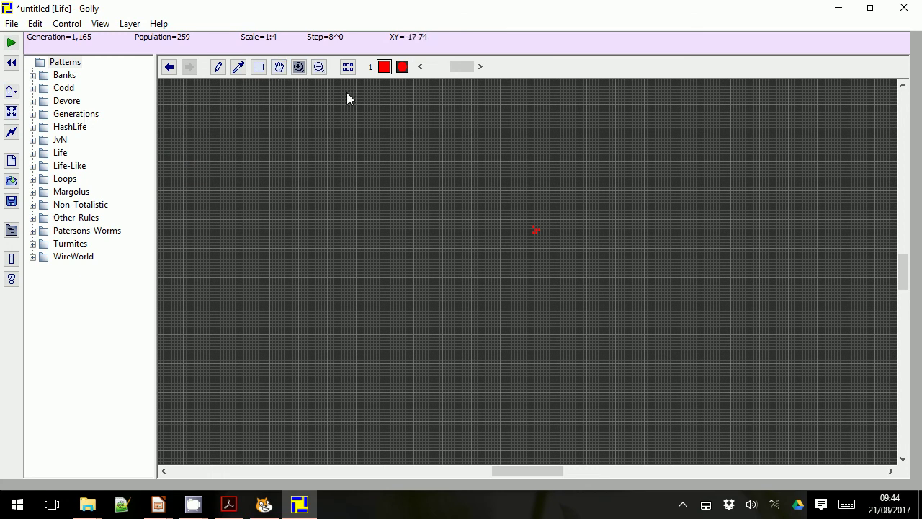
{"action": "left_click", "coordinate": [531, 239]}
{"action": "left_click", "coordinate": [553, 240]}
{"action": "left_click", "coordinate": [553, 235]}
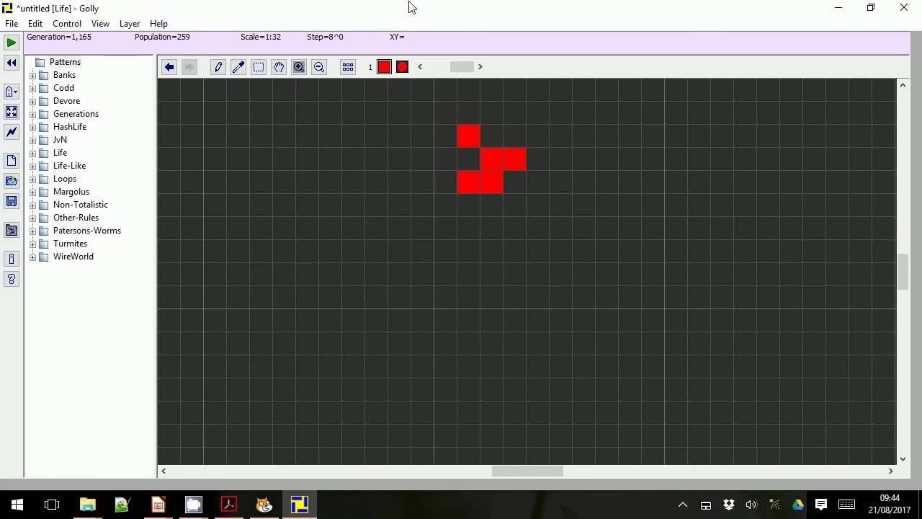
{"action": "key", "text": "space"}
{"action": "key", "text": "space"}
{"action": "key", "text": "space"}
{"action": "key", "text": "space"}
{"action": "key", "text": "space"}
{"action": "key", "text": "space"}
{"action": "key", "text": "space"}
{"action": "key", "text": "space"}
{"action": "key", "text": "space"}
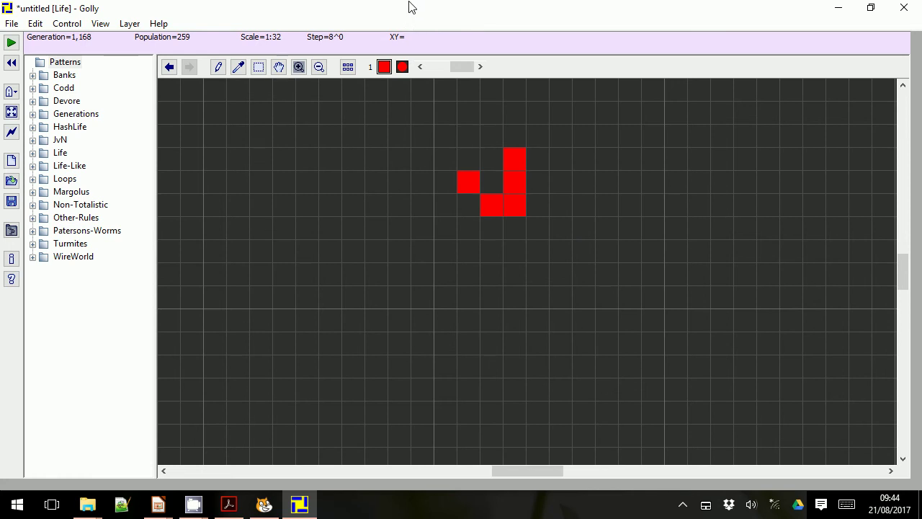
{"action": "key", "text": "space"}
{"action": "key", "text": "space"}
{"action": "key", "text": "space"}
{"action": "key", "text": "space"}
{"action": "key", "text": "space"}
{"action": "key", "text": "space"}
{"action": "key", "text": "space"}
{"action": "key", "text": "space"}
{"action": "key", "text": "space"}
{"action": "key", "text": "space"}
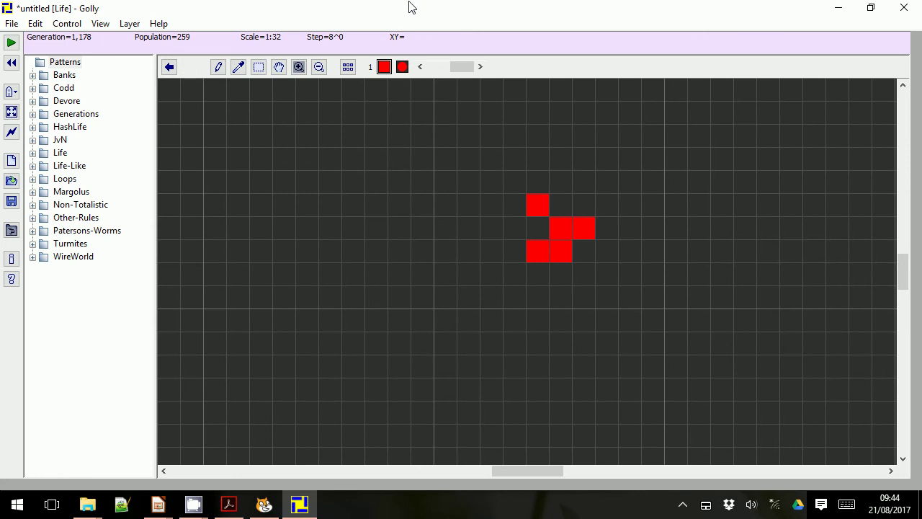
{"action": "key", "text": "space"}
{"action": "key", "text": "space"}
{"action": "key", "text": "space"}
{"action": "key", "text": "space"}
{"action": "key", "text": "space"}
{"action": "key", "text": "space"}
{"action": "key", "text": "space"}
{"action": "key", "text": "space"}
{"action": "key", "text": "space"}
{"action": "key", "text": "space"}
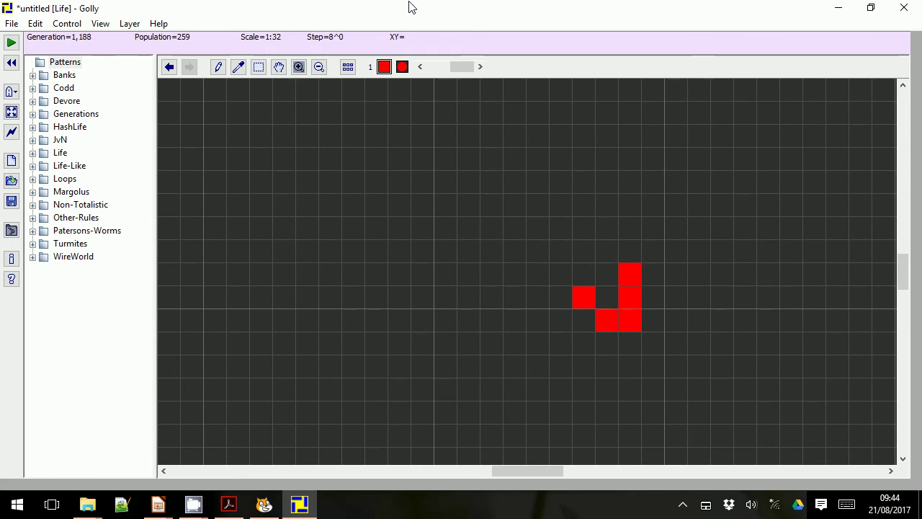
{"action": "key", "text": "space"}
{"action": "key", "text": "space"}
{"action": "key", "text": "space"}
{"action": "key", "text": "space"}
{"action": "key", "text": "space"}
{"action": "key", "text": "space"}
{"action": "key", "text": "space"}
{"action": "key", "text": "space"}
{"action": "key", "text": "space"}
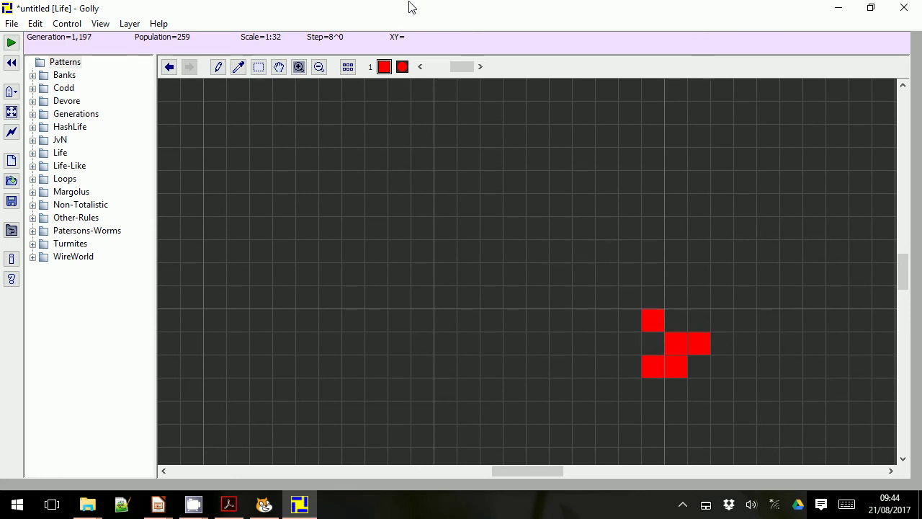
{"action": "key", "text": "space"}
{"action": "key", "text": "space"}
{"action": "key", "text": "space"}
{"action": "key", "text": "space"}
{"action": "key", "text": "space"}
{"action": "key", "text": "space"}
{"action": "key", "text": "space"}
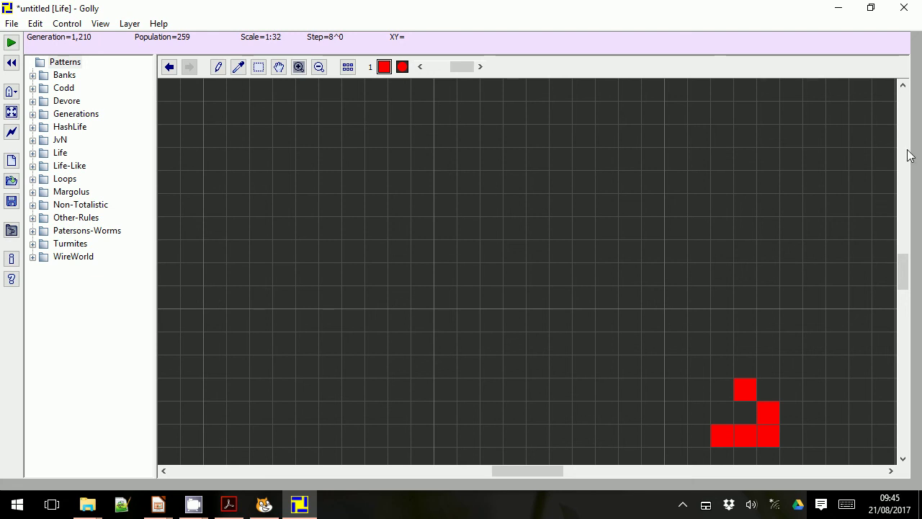
- Keep following the glider, advancing the pattern singly to generation 1,225
{"action": "left_click_drag", "start_coordinate": [906, 274], "coordinate": [906, 288]}
{"action": "key", "text": "space"}
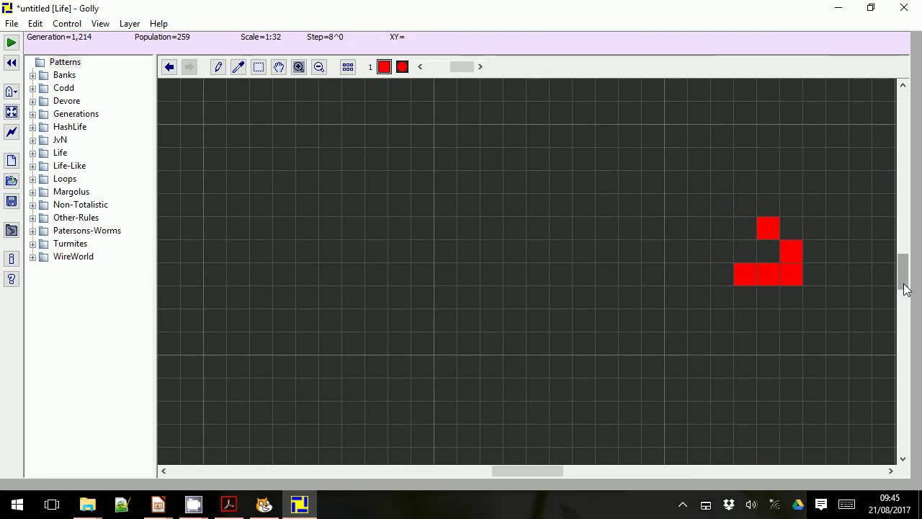
{"action": "key", "text": "space"}
{"action": "key", "text": "space"}
{"action": "key", "text": "space"}
{"action": "key", "text": "space"}
{"action": "key", "text": "space"}
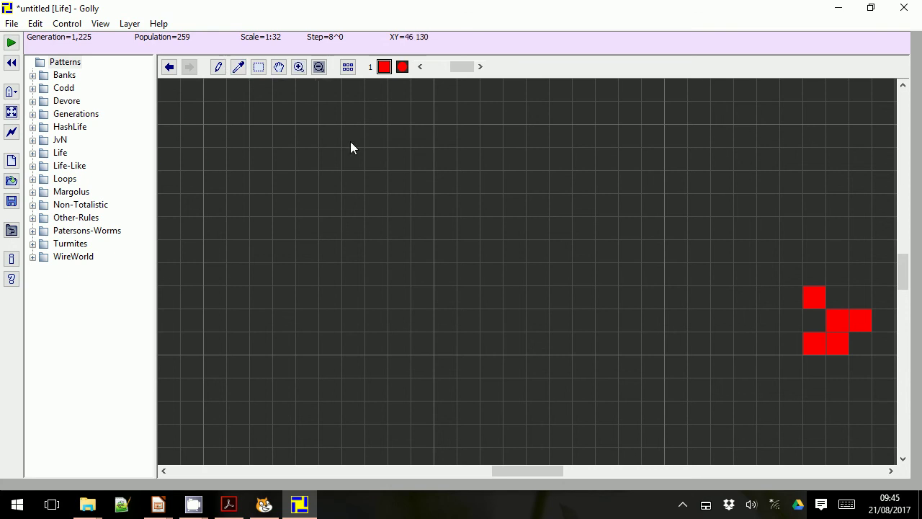
- Examine the gliders and the scattered blocks, rings and three-cell bars left at generation 1,225
{"action": "scroll", "coordinate": [351, 144], "scroll_direction": "down", "scroll_amount": 3}
{"action": "scroll", "coordinate": [351, 144], "scroll_direction": "down", "scroll_amount": 1}
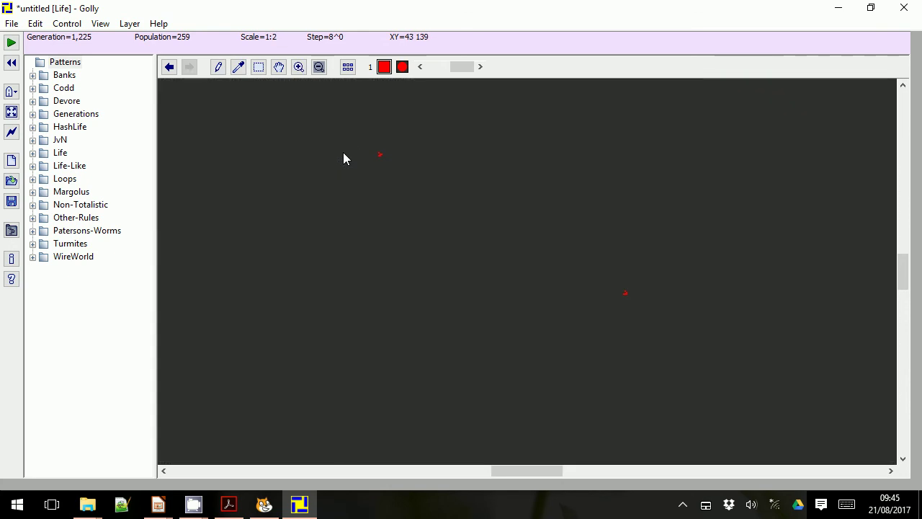
{"action": "left_click", "coordinate": [299, 68]}
{"action": "left_click", "coordinate": [322, 121]}
{"action": "left_click", "coordinate": [324, 121]}
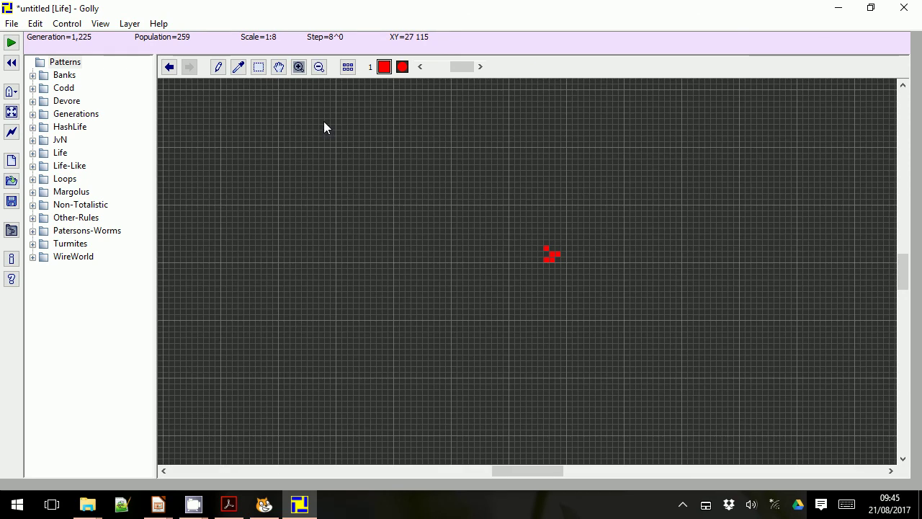
{"action": "left_click_drag", "start_coordinate": [902, 274], "coordinate": [893, 204]}
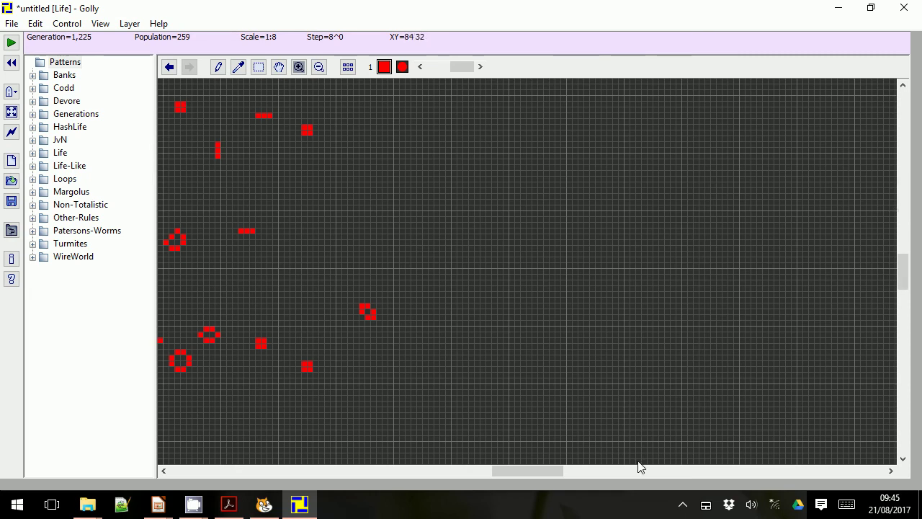
{"action": "left_click_drag", "start_coordinate": [545, 474], "coordinate": [554, 240]}
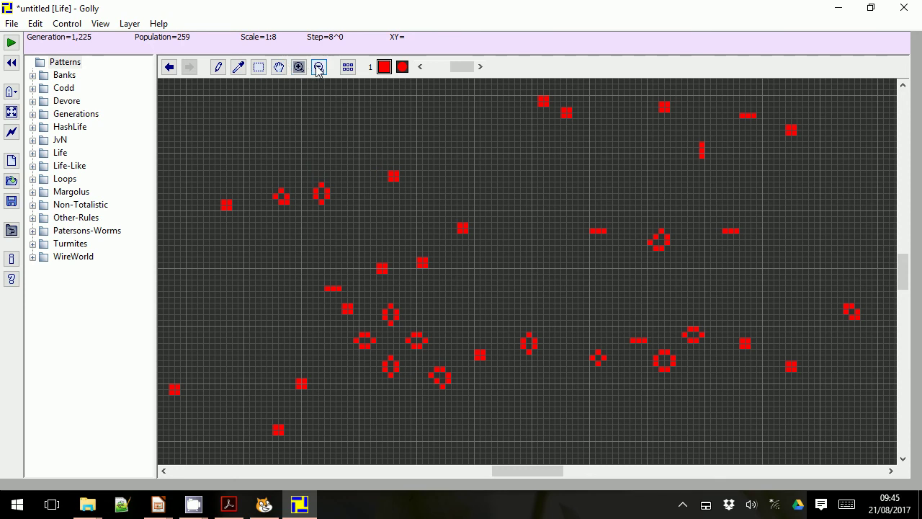
{"action": "left_click", "coordinate": [366, 157]}
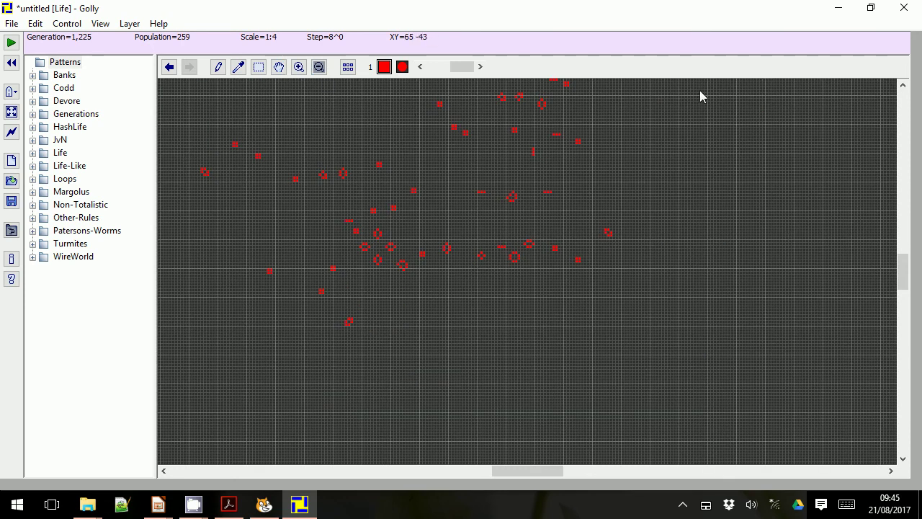
{"action": "scroll", "coordinate": [904, 267], "scroll_direction": "up", "scroll_amount": 5}
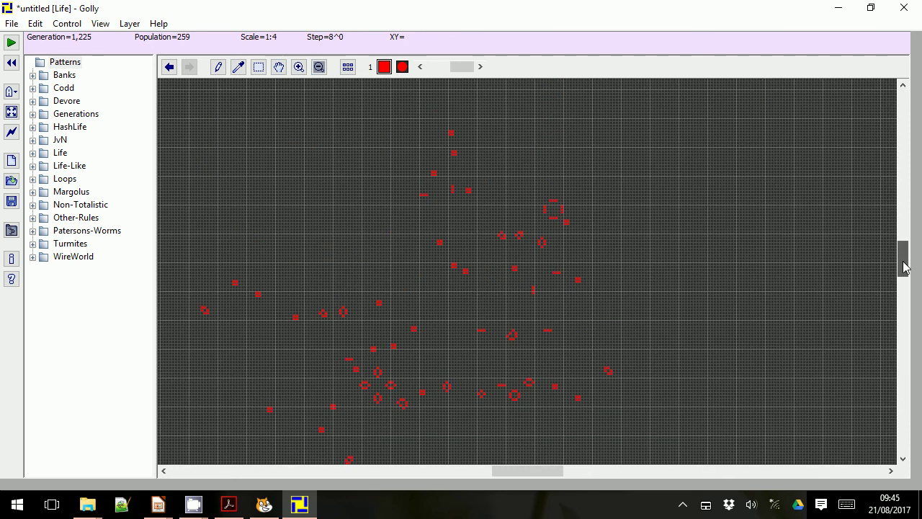
{"action": "scroll", "coordinate": [903, 266], "scroll_direction": "down", "scroll_amount": 1}
{"action": "scroll", "coordinate": [905, 267], "scroll_direction": "up", "scroll_amount": 2}
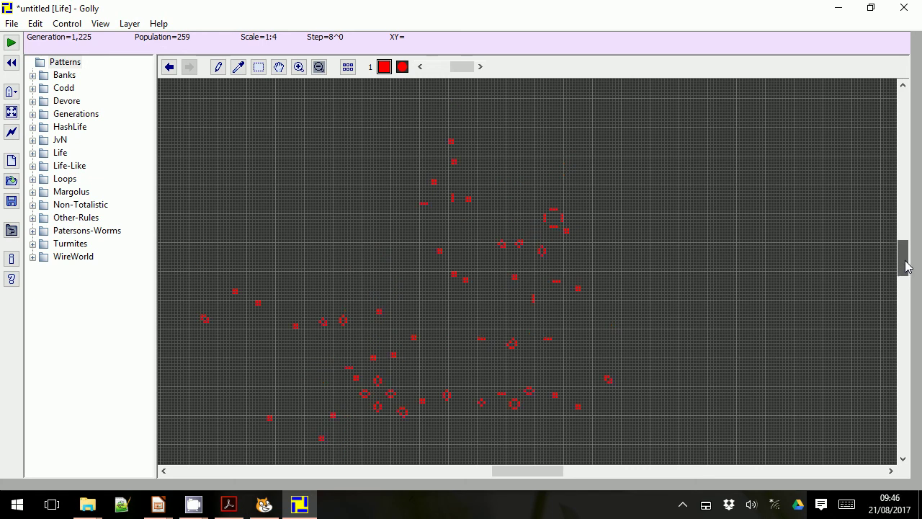
{"action": "scroll", "coordinate": [906, 268], "scroll_direction": "down", "scroll_amount": 1}
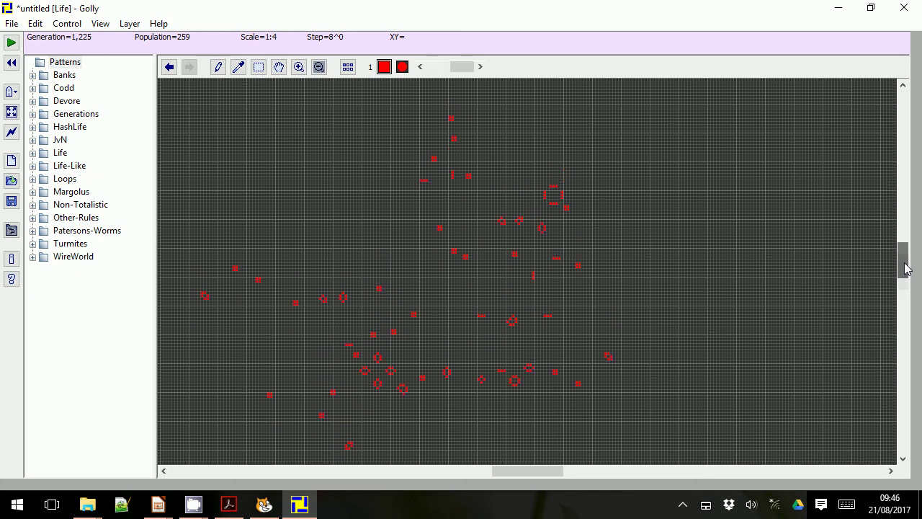
- Run the pattern on from generation 1,225 and stop it at generation 1,969
{"action": "left_click", "coordinate": [10, 46]}
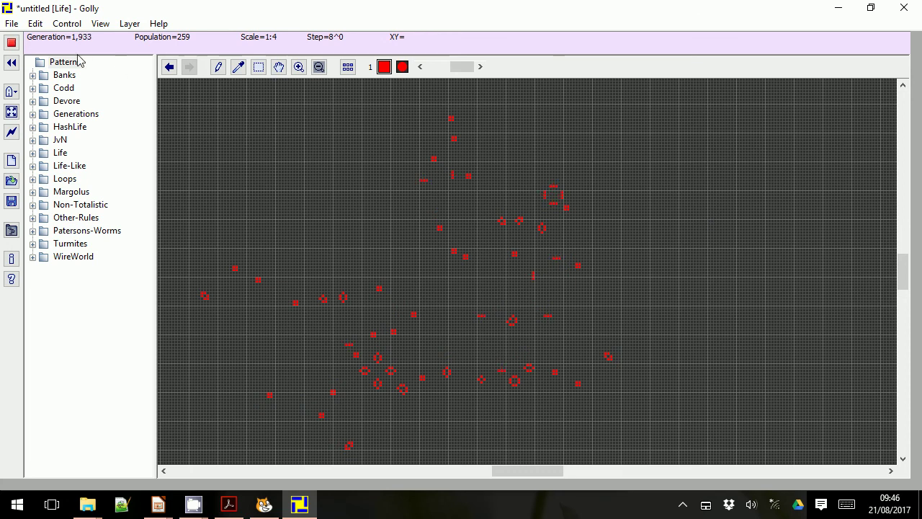
{"action": "left_click", "coordinate": [11, 42]}
{"action": "mouse_move", "coordinate": [200, 132]}
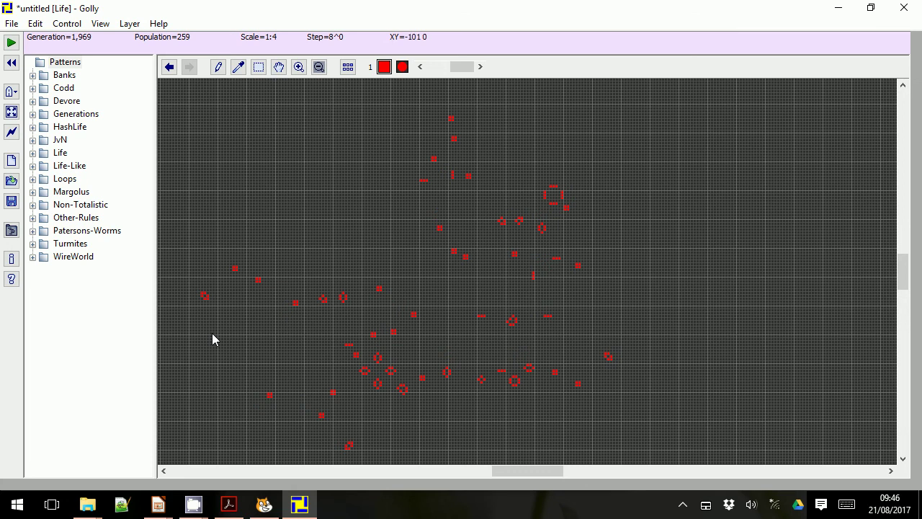
- Enlarge the six-cell ring at the pattern's far left to 1:32 scale and run the pattern to generation 2,172
{"action": "scroll", "coordinate": [209, 302], "scroll_direction": "down", "scroll_amount": 1}
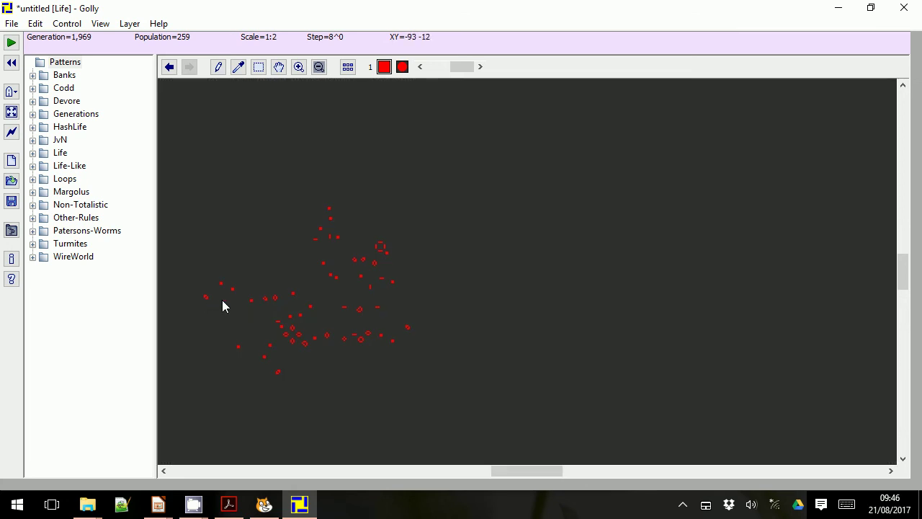
{"action": "left_click", "coordinate": [299, 66]}
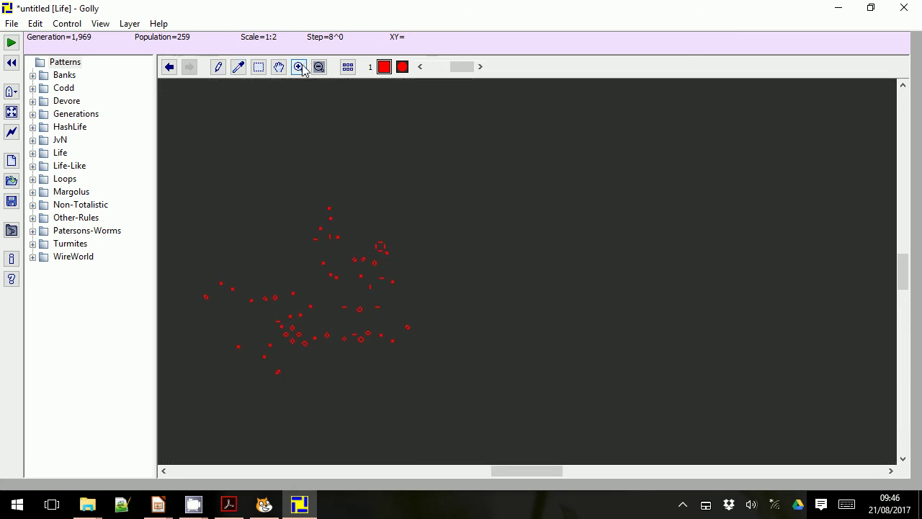
{"action": "left_click", "coordinate": [201, 303]}
{"action": "left_click", "coordinate": [212, 294]}
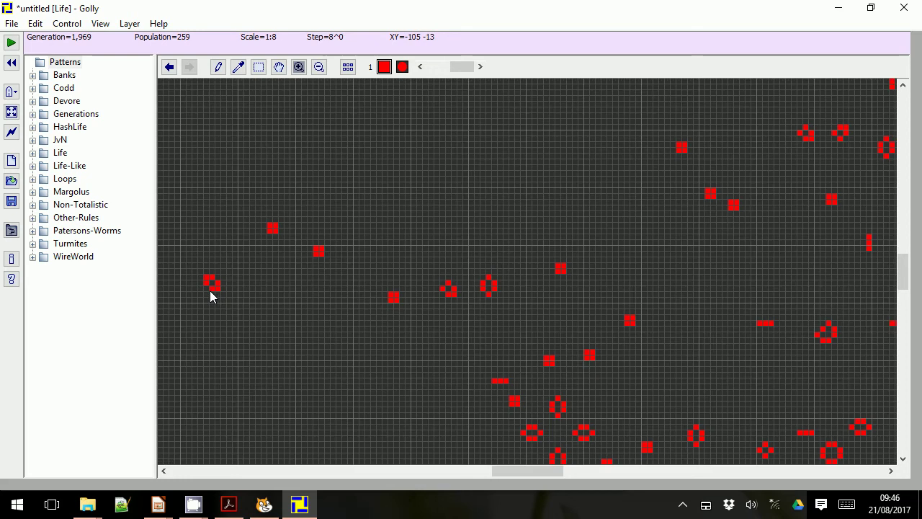
{"action": "left_click", "coordinate": [209, 287]}
{"action": "left_click", "coordinate": [207, 284]}
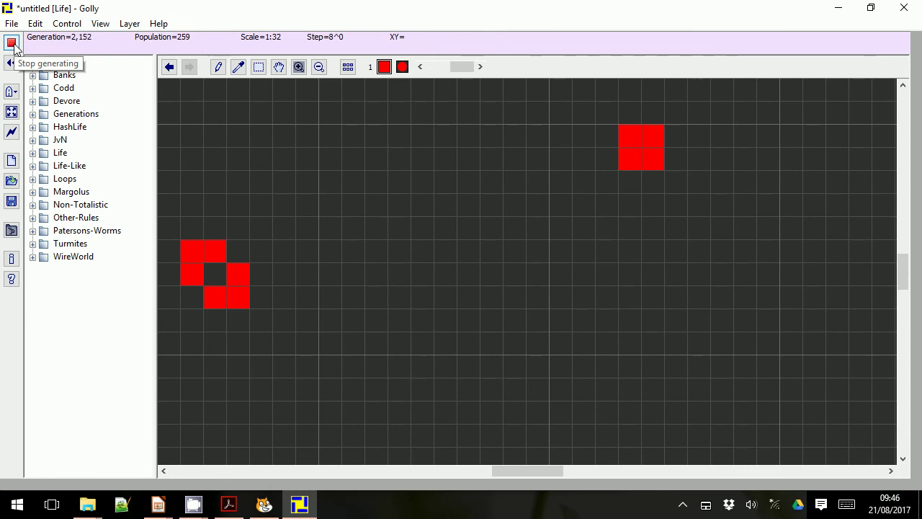
{"action": "left_click", "coordinate": [13, 45]}
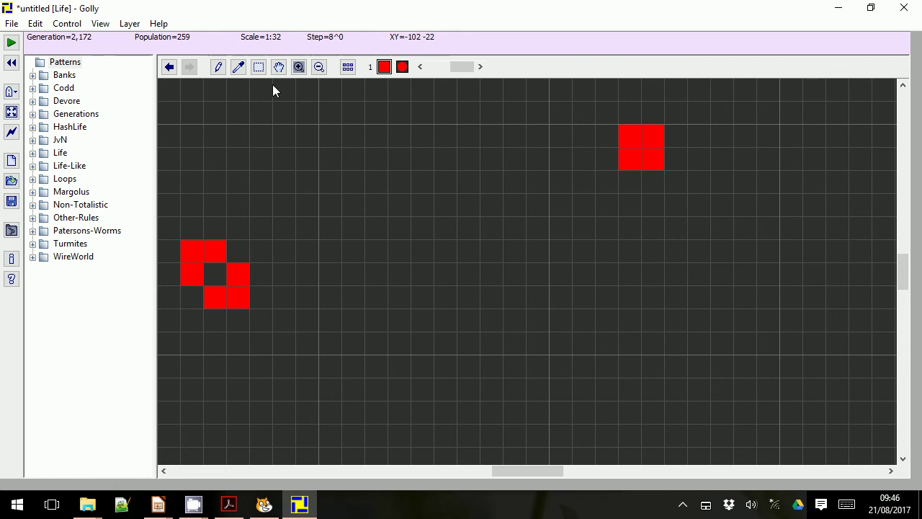
- Undo the latest runs and single generations to bring the pattern back to generation 1,222
{"action": "left_click", "coordinate": [320, 66]}
{"action": "left_click", "coordinate": [336, 150]}
{"action": "left_click", "coordinate": [336, 150]}
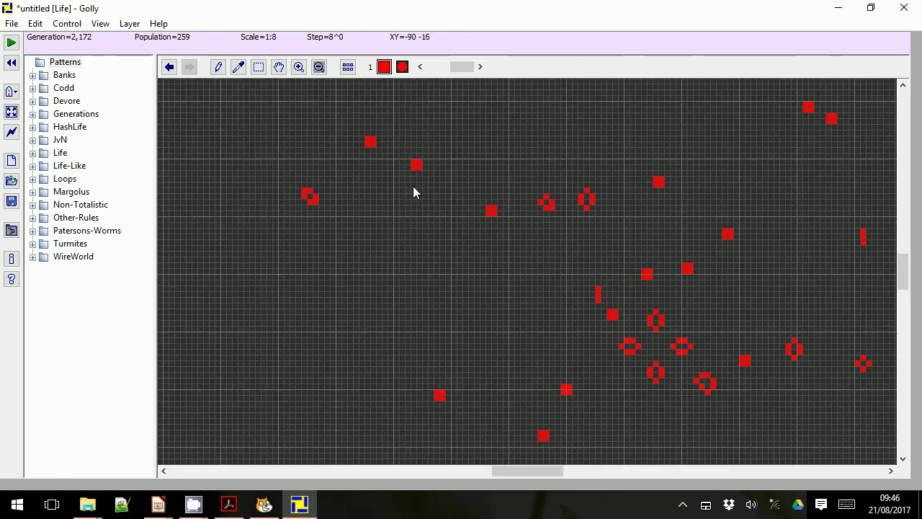
{"action": "left_click", "coordinate": [815, 303]}
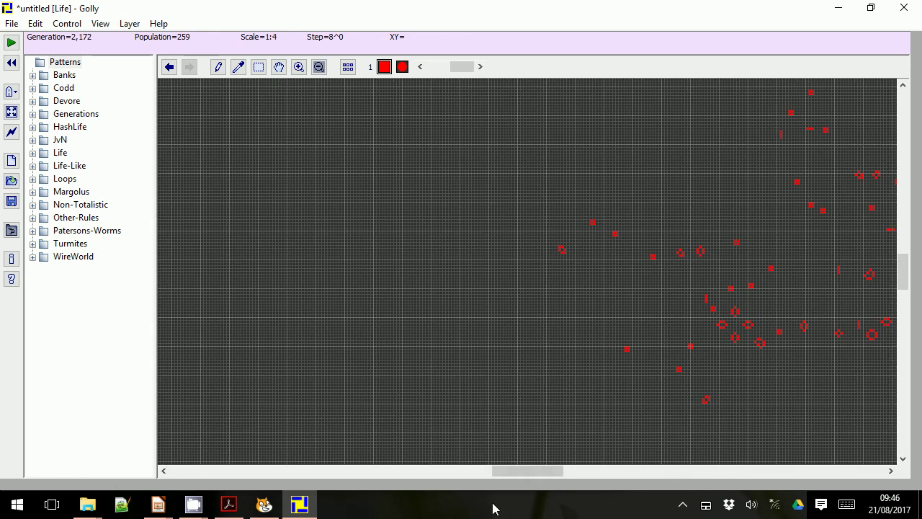
{"action": "left_click_drag", "start_coordinate": [518, 476], "coordinate": [542, 478]}
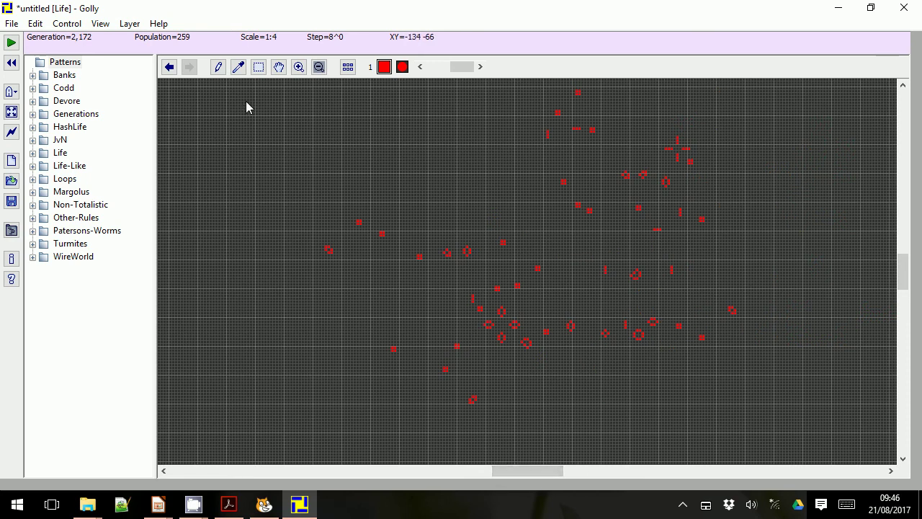
{"action": "left_click", "coordinate": [170, 67]}
{"action": "left_click", "coordinate": [172, 67]}
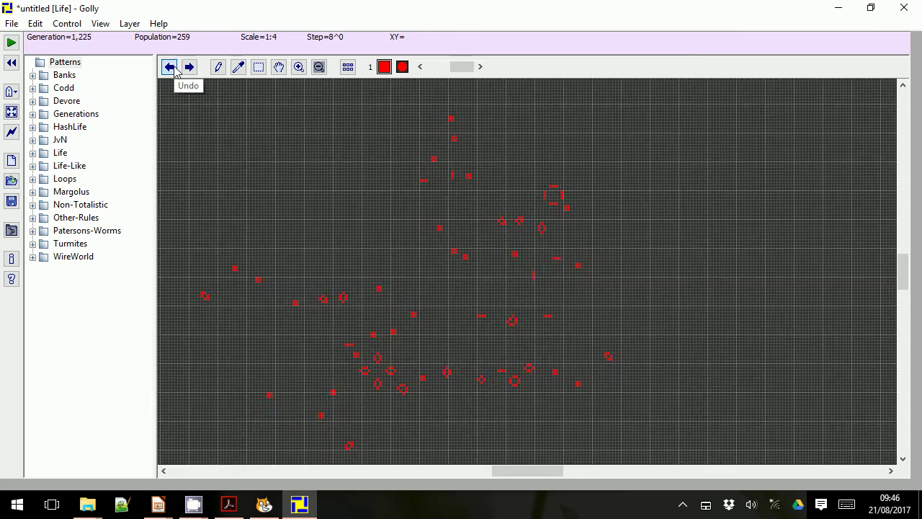
{"action": "left_click", "coordinate": [172, 67]}
{"action": "left_click", "coordinate": [172, 67]}
{"action": "left_click", "coordinate": [171, 67]}
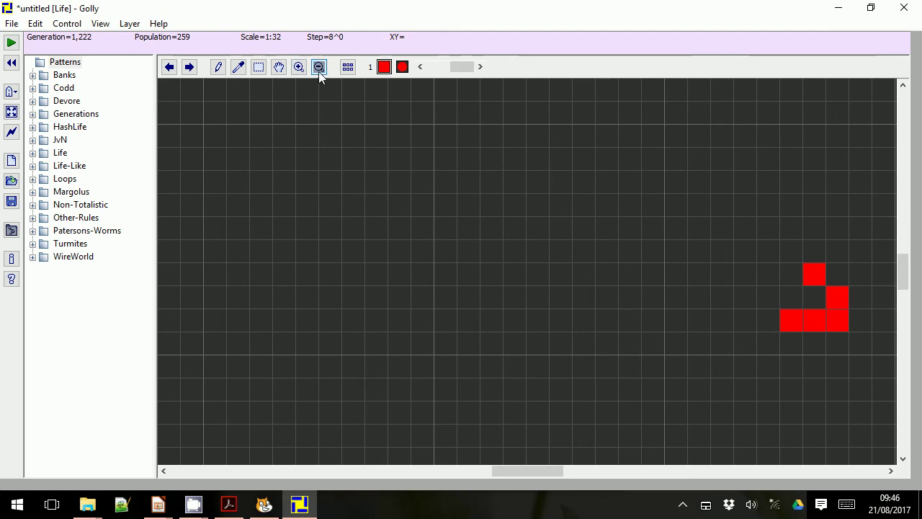
{"action": "mouse_move", "coordinate": [449, 67]}
{"action": "left_mouse_down"}
{"action": "mouse_move", "coordinate": [430, 68]}
{"action": "mouse_move", "coordinate": [452, 66]}
{"action": "left_mouse_up"}
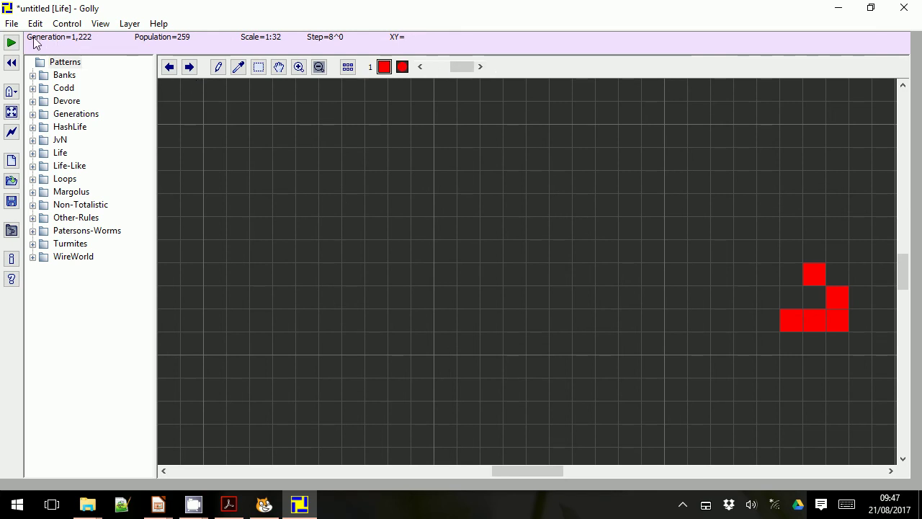
- Reset the pattern to its starting configuration at generation 0
{"action": "left_click", "coordinate": [13, 24]}
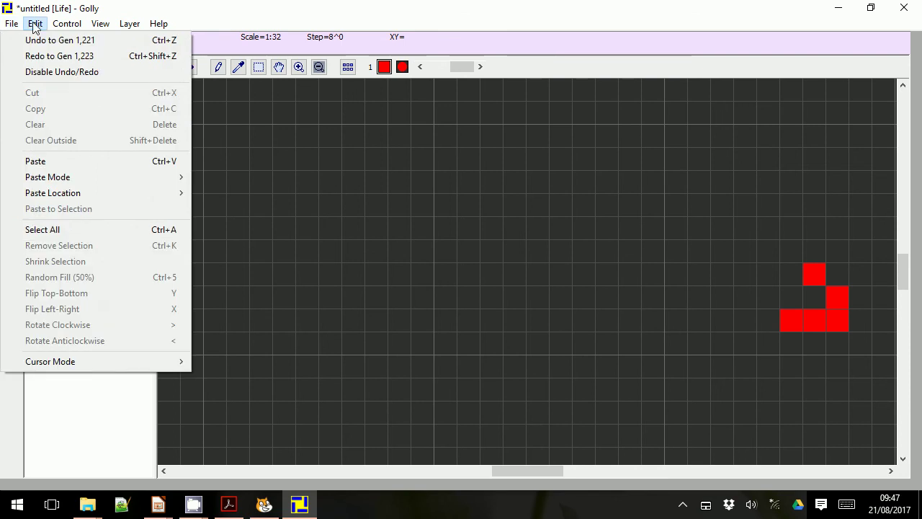
{"action": "mouse_move", "coordinate": [68, 24]}
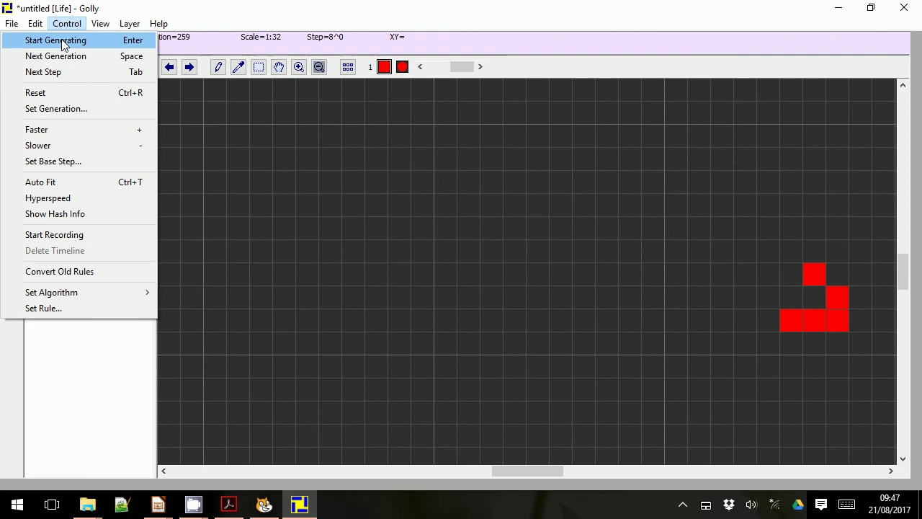
{"action": "left_click", "coordinate": [51, 92]}
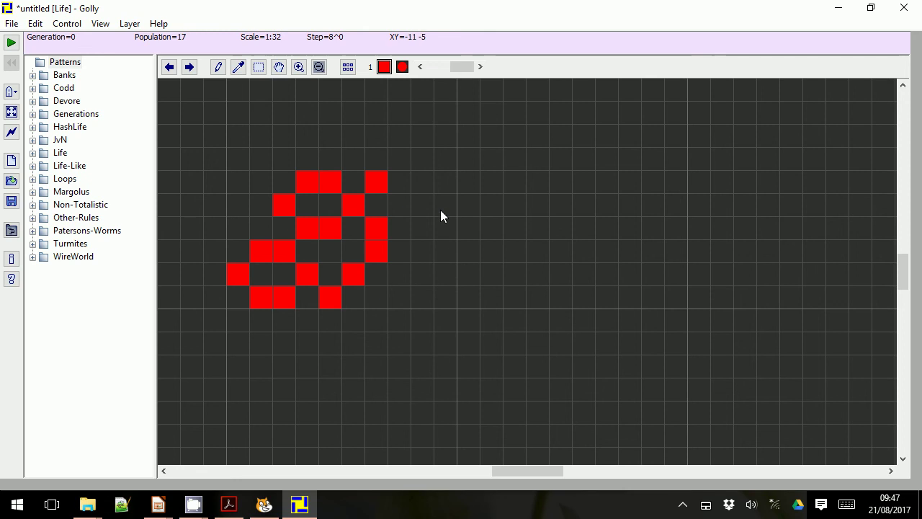
{"action": "left_click", "coordinate": [9, 25]}
{"action": "mouse_move", "coordinate": [35, 23]}
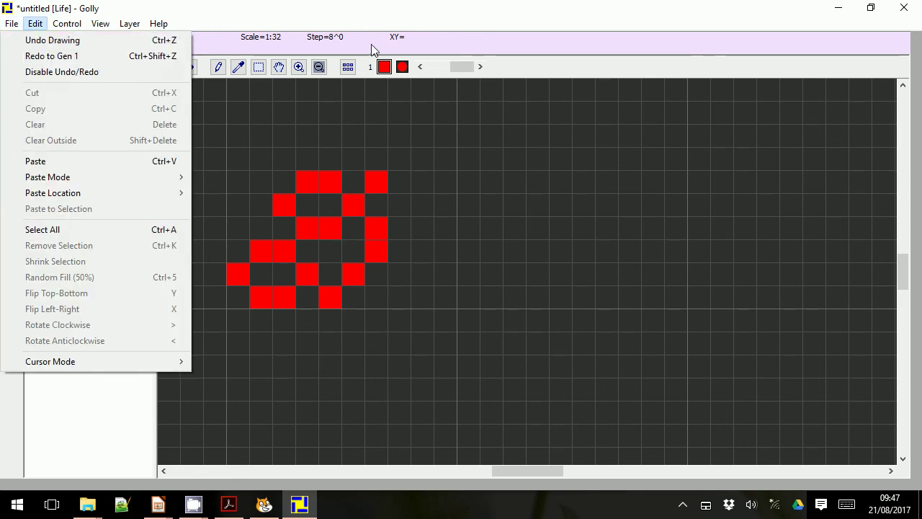
{"action": "left_click", "coordinate": [377, 14]}
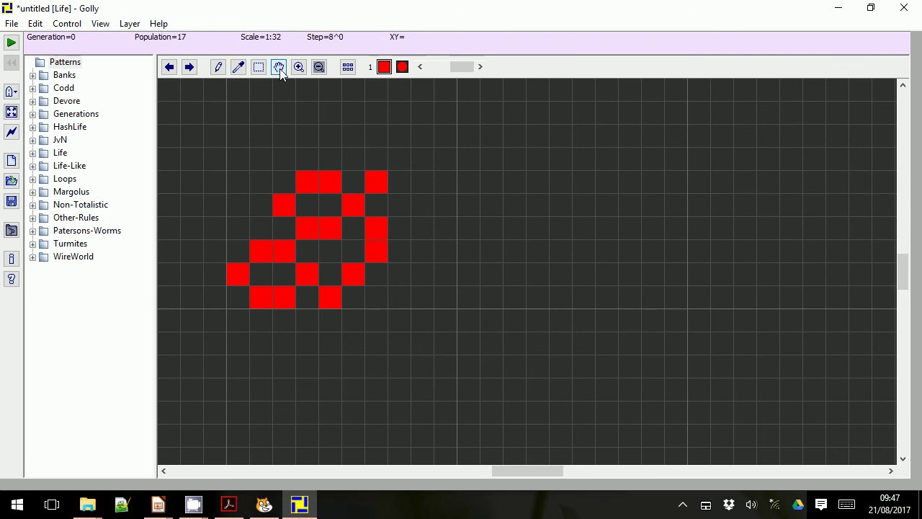
- Run the starting pattern at 1:4 scale past generation 800, keeping the growing shapes in view
{"action": "left_click", "coordinate": [317, 68]}
{"action": "left_click", "coordinate": [388, 158]}
{"action": "left_click", "coordinate": [389, 158]}
{"action": "left_click", "coordinate": [388, 158]}
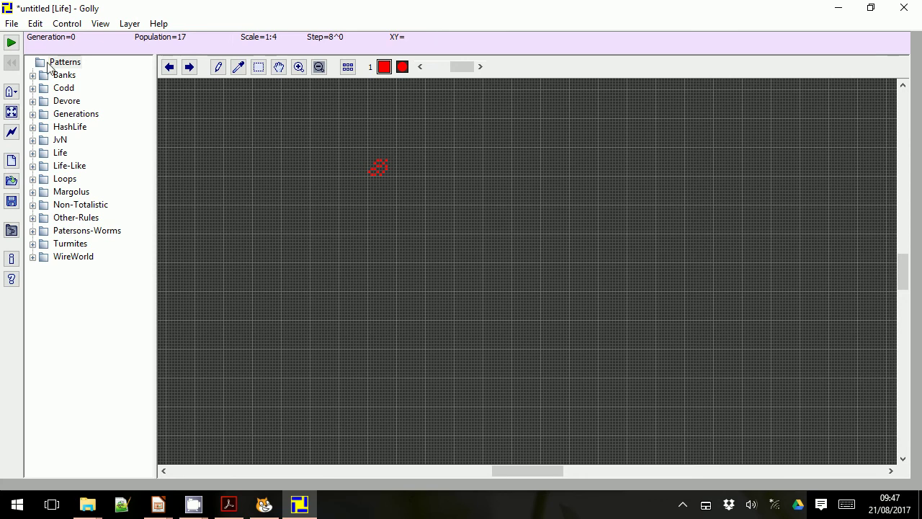
{"action": "left_click", "coordinate": [11, 44]}
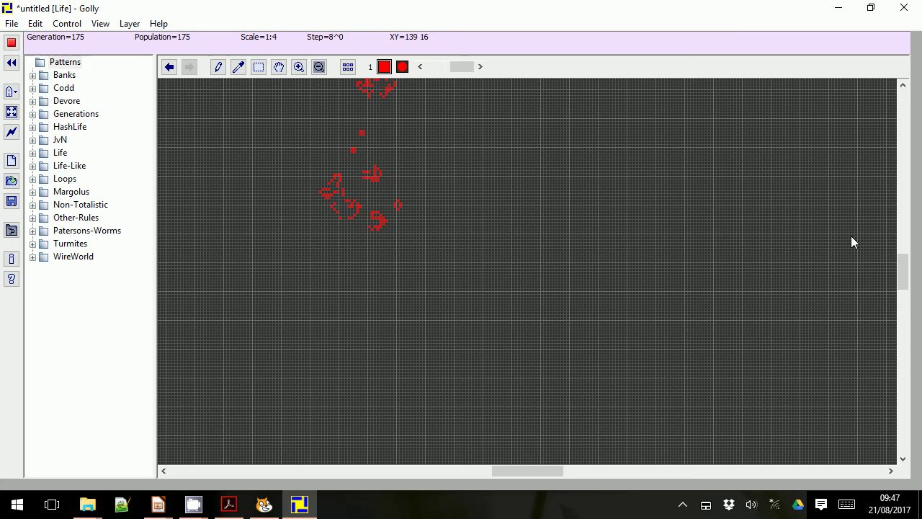
{"action": "left_click_drag", "start_coordinate": [902, 285], "coordinate": [906, 270]}
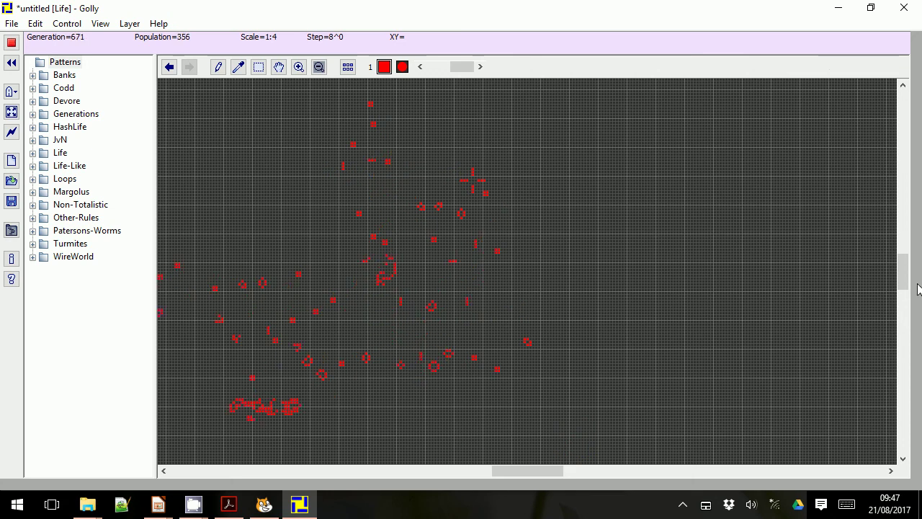
{"action": "left_click_drag", "start_coordinate": [544, 472], "coordinate": [535, 475]}
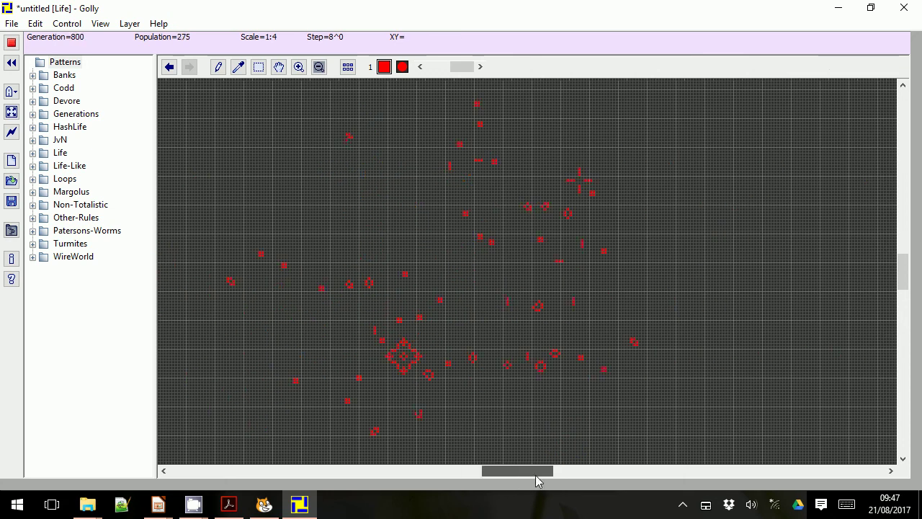
- Look for the glider in the area below the pattern while it runs, and stop at generation 2,127
{"action": "left_click_drag", "start_coordinate": [902, 268], "coordinate": [902, 286]}
{"action": "mouse_move", "coordinate": [522, 476]}
{"action": "left_mouse_down"}
{"action": "mouse_move", "coordinate": [443, 487]}
{"action": "mouse_move", "coordinate": [518, 478]}
{"action": "left_mouse_up"}
{"action": "mouse_move", "coordinate": [899, 282]}
{"action": "left_mouse_down"}
{"action": "mouse_move", "coordinate": [900, 296]}
{"action": "mouse_move", "coordinate": [910, 295]}
{"action": "left_mouse_up"}
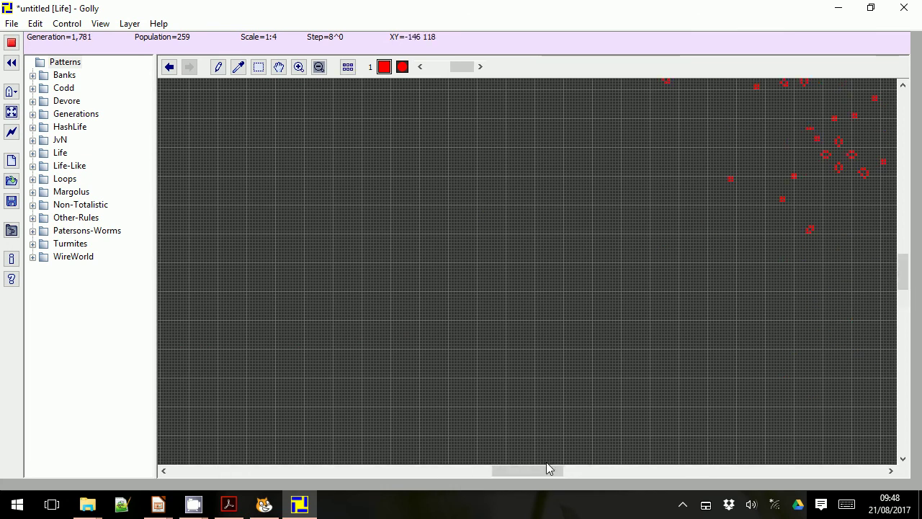
{"action": "left_click_drag", "start_coordinate": [543, 469], "coordinate": [597, 472]}
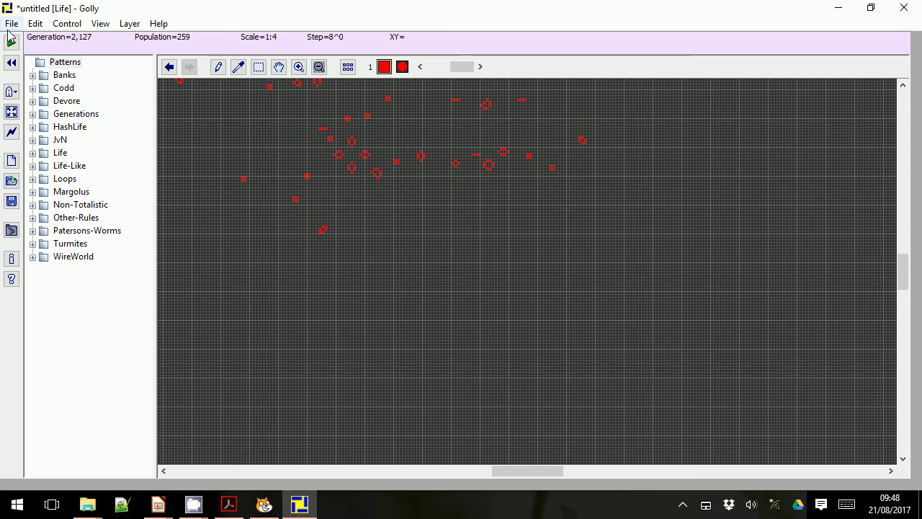
- Reset to generation 0 and rerun the pattern, following the glider that leaves below, and stop at generation 1,280
{"action": "left_click", "coordinate": [11, 28]}
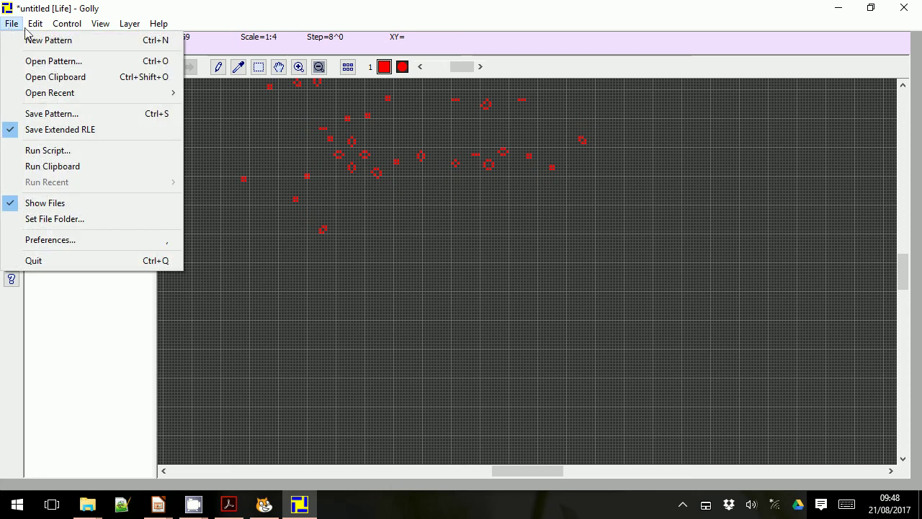
{"action": "mouse_move", "coordinate": [65, 24]}
{"action": "left_click", "coordinate": [60, 90]}
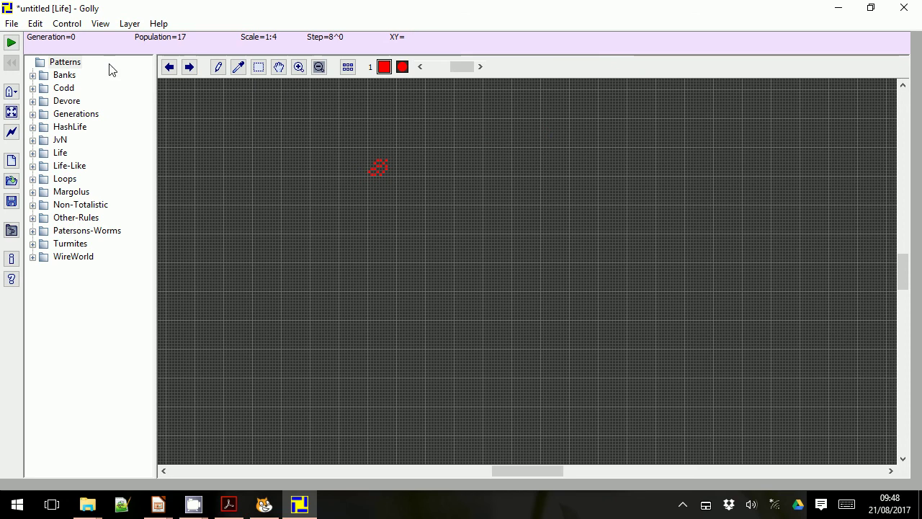
{"action": "left_click", "coordinate": [10, 42]}
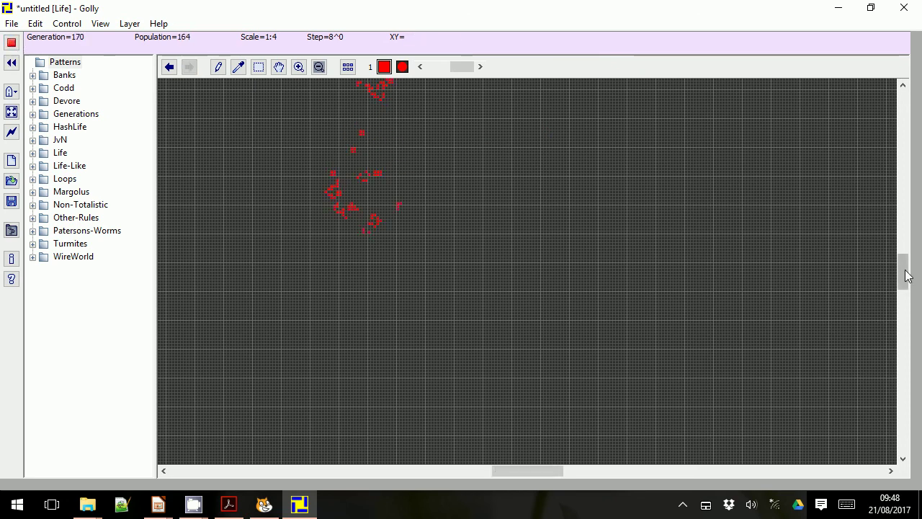
{"action": "left_click_drag", "start_coordinate": [907, 276], "coordinate": [907, 264]}
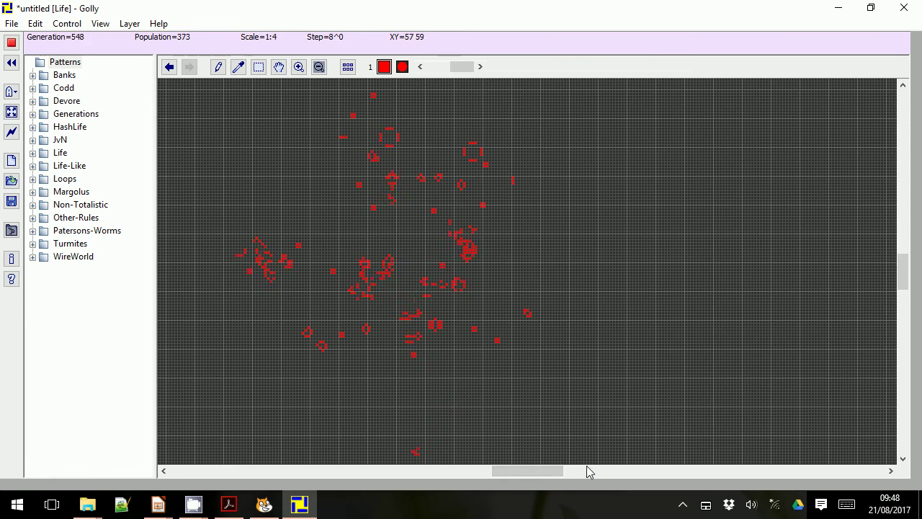
{"action": "left_click_drag", "start_coordinate": [907, 273], "coordinate": [917, 302]}
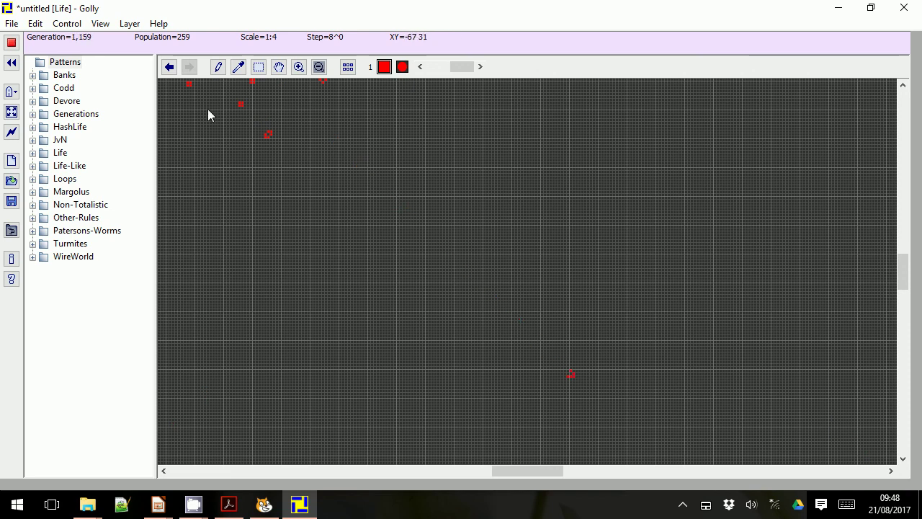
{"action": "left_click", "coordinate": [9, 44]}
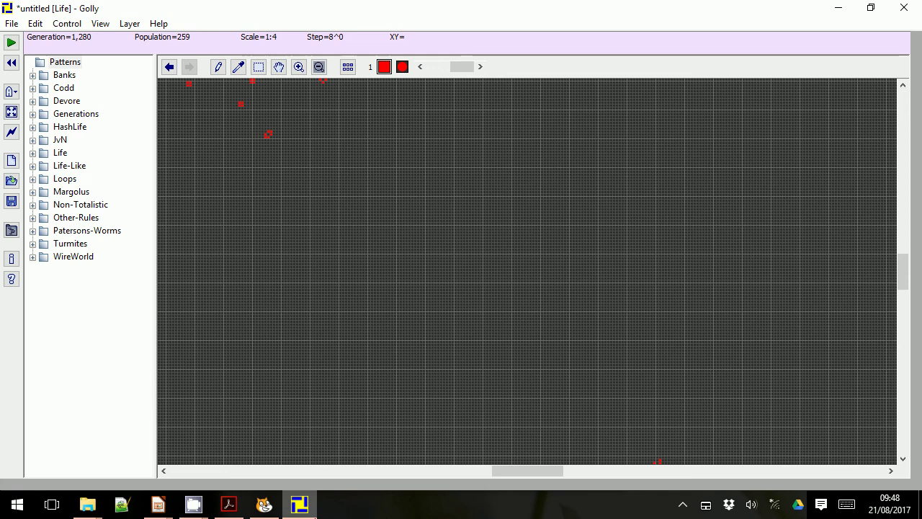
- Display the open LibreOffice Impress presentations to switch to one of them
{"action": "left_click", "coordinate": [170, 503]}
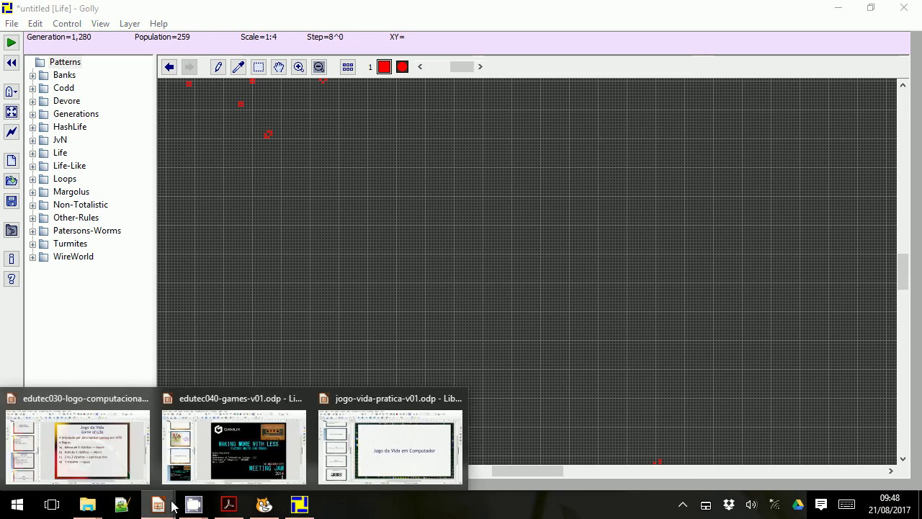
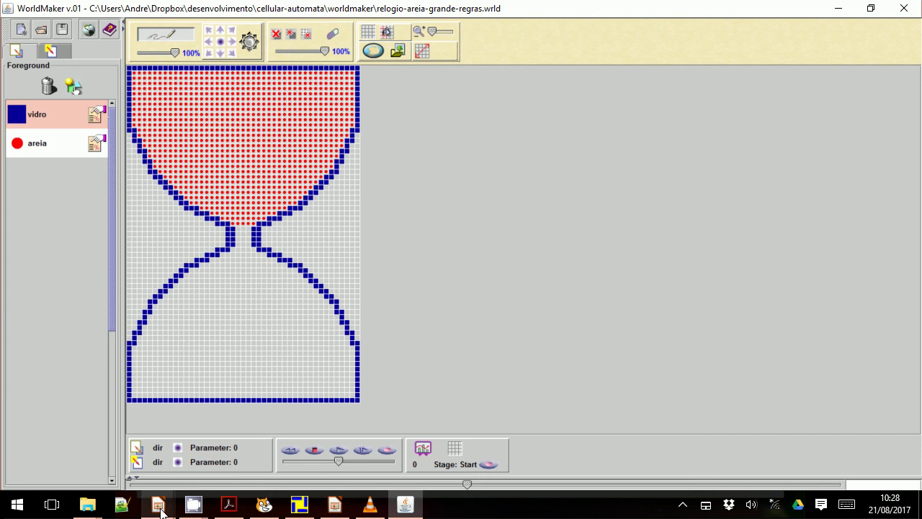
- Check the recording status in CamStudio and minimise its window
{"action": "mouse_move", "coordinate": [191, 509]}
{"action": "left_click", "coordinate": [268, 437]}
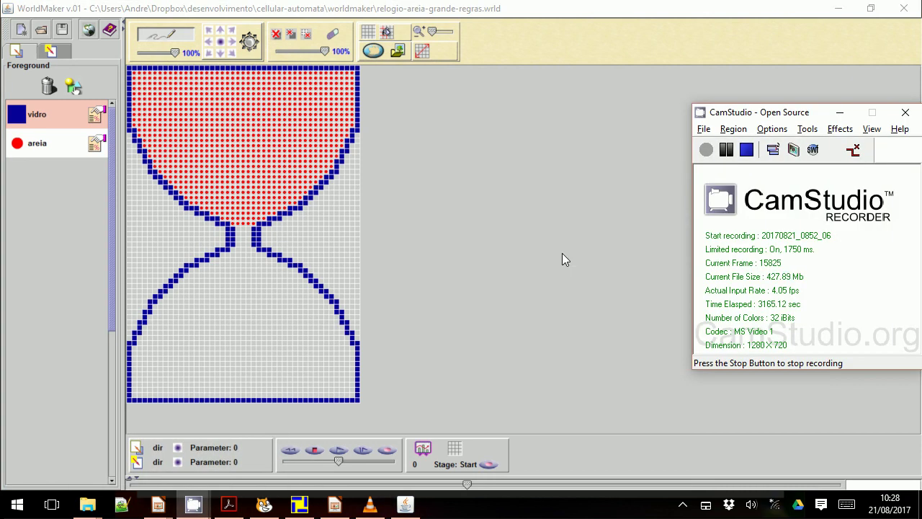
{"action": "left_click", "coordinate": [840, 112]}
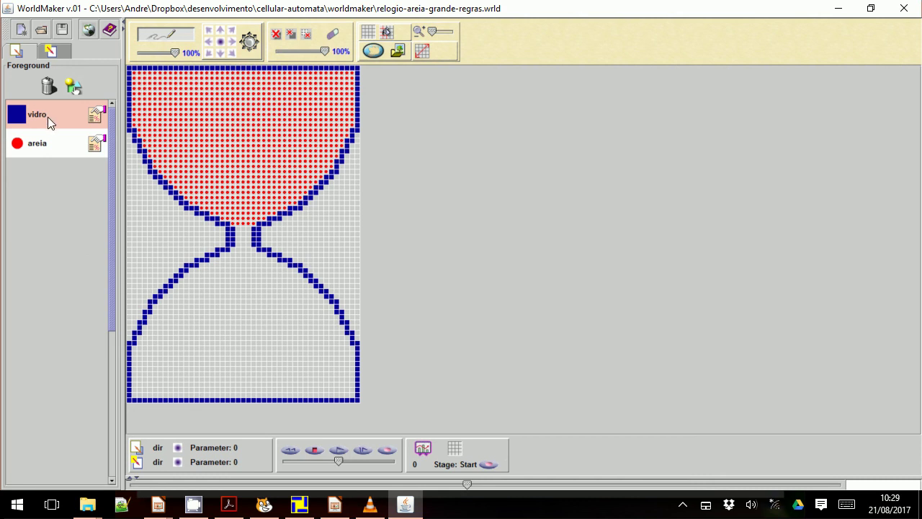
- Browse the icon categories available for a new foreground object, from Ecology to Plants, and leave without creating one
{"action": "left_click", "coordinate": [72, 87]}
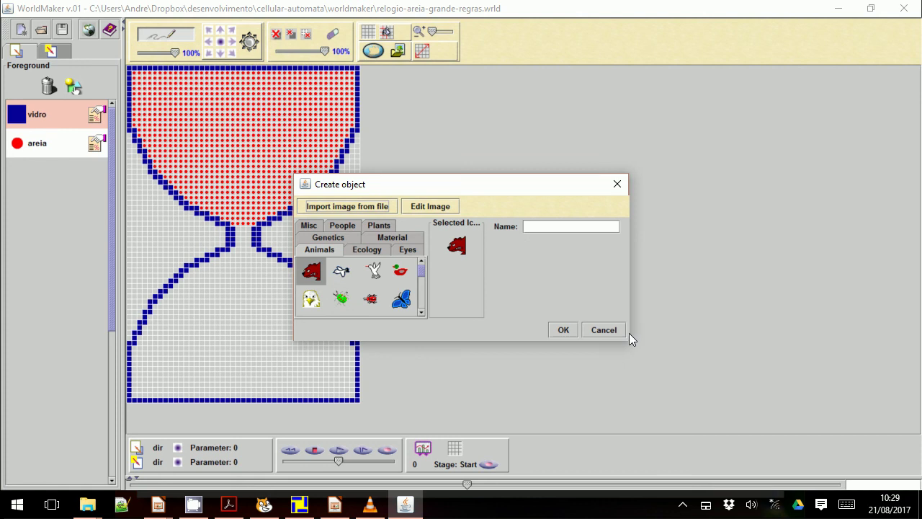
{"action": "left_click_drag", "start_coordinate": [629, 342], "coordinate": [785, 446]}
{"action": "left_click", "coordinate": [375, 249]}
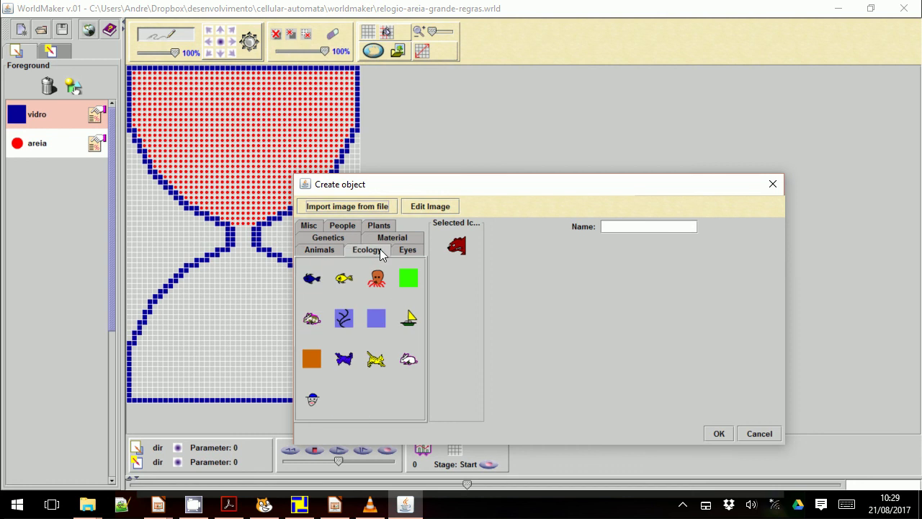
{"action": "left_click", "coordinate": [404, 249]}
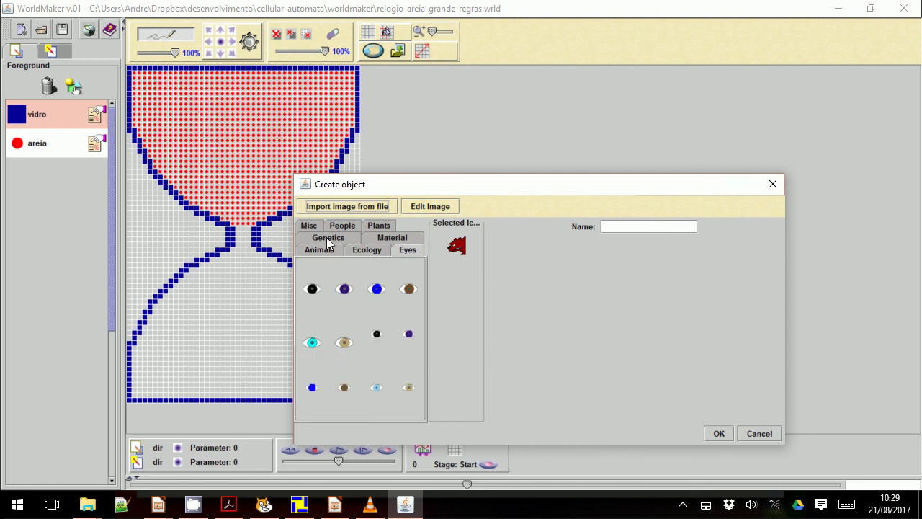
{"action": "left_click", "coordinate": [326, 237]}
{"action": "left_click", "coordinate": [401, 234]}
{"action": "left_click", "coordinate": [319, 224]}
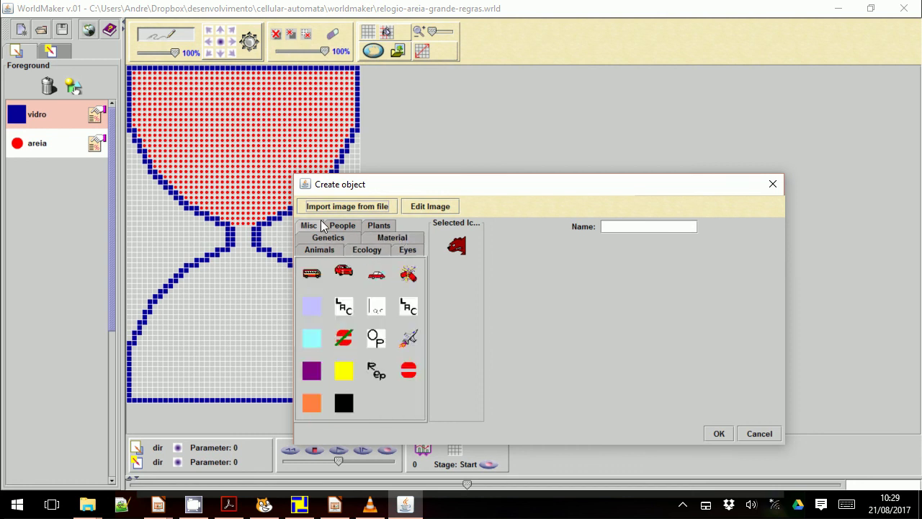
{"action": "left_click", "coordinate": [345, 223]}
{"action": "left_click", "coordinate": [371, 226]}
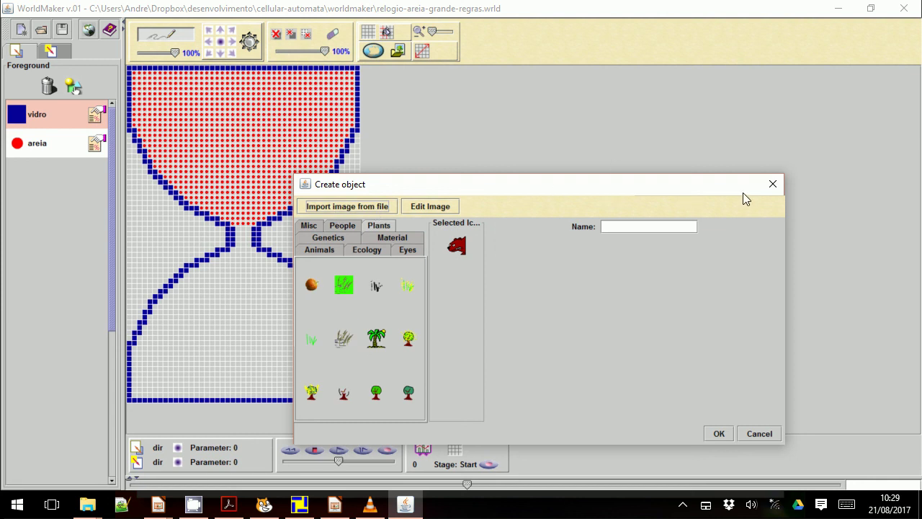
{"action": "left_click", "coordinate": [773, 183]}
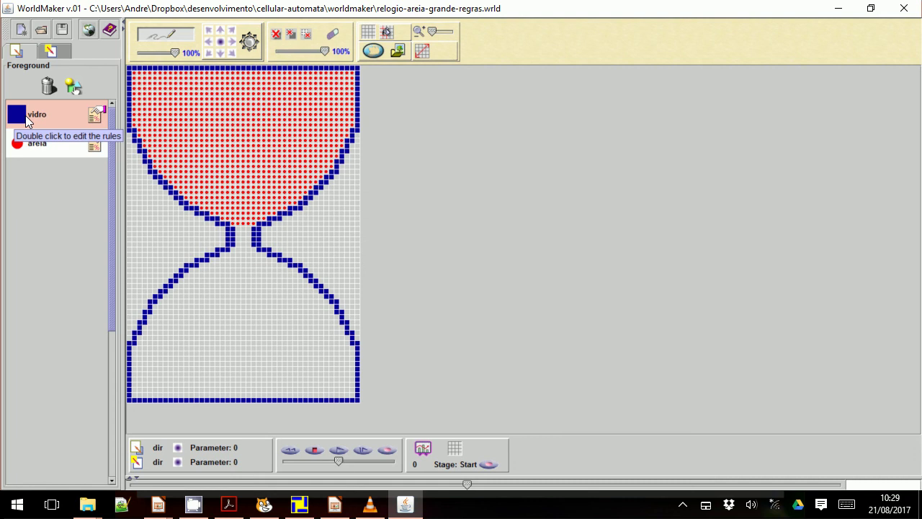
- Inspect the rules of the vidro object and the cai vertical rule definition of the areia object
{"action": "double_click", "coordinate": [26, 122]}
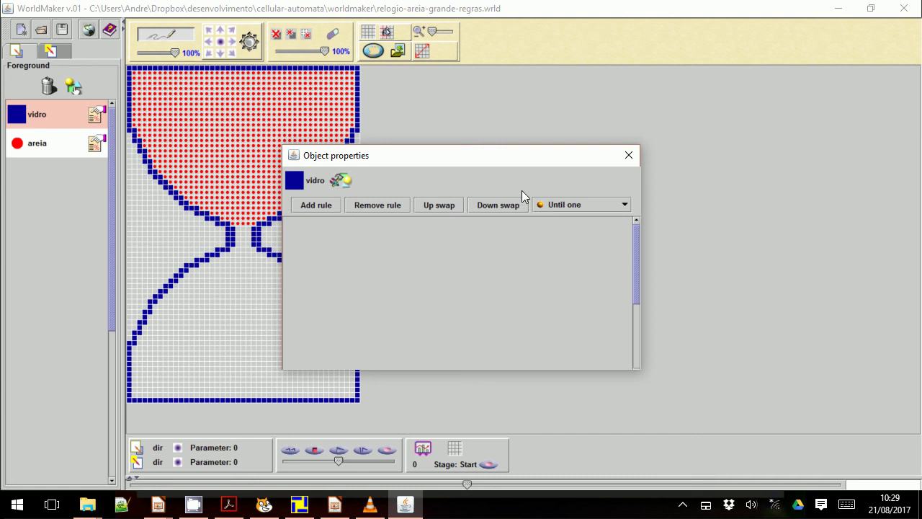
{"action": "left_click", "coordinate": [629, 154]}
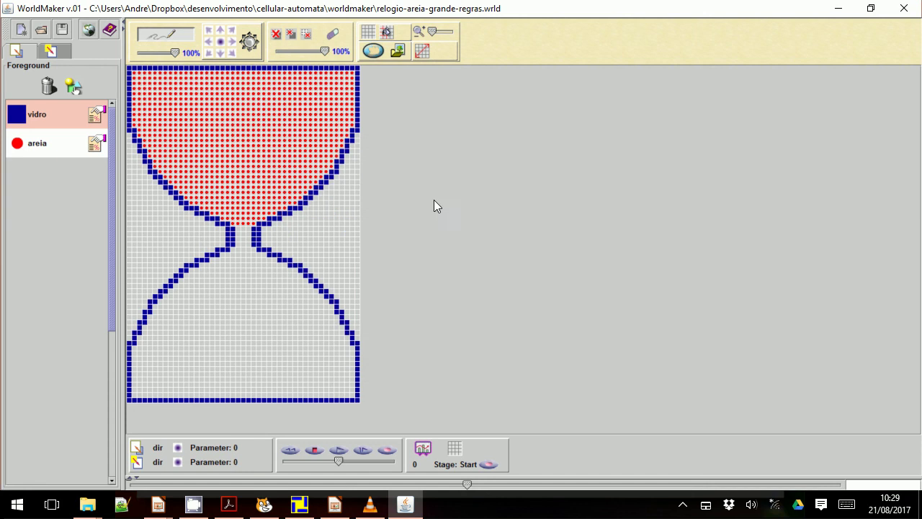
{"action": "left_click", "coordinate": [73, 149]}
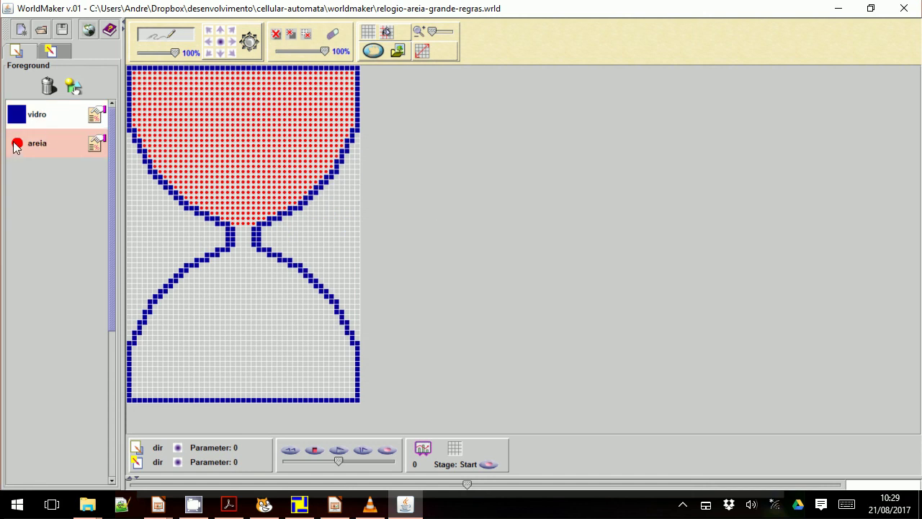
{"action": "double_click", "coordinate": [16, 145]}
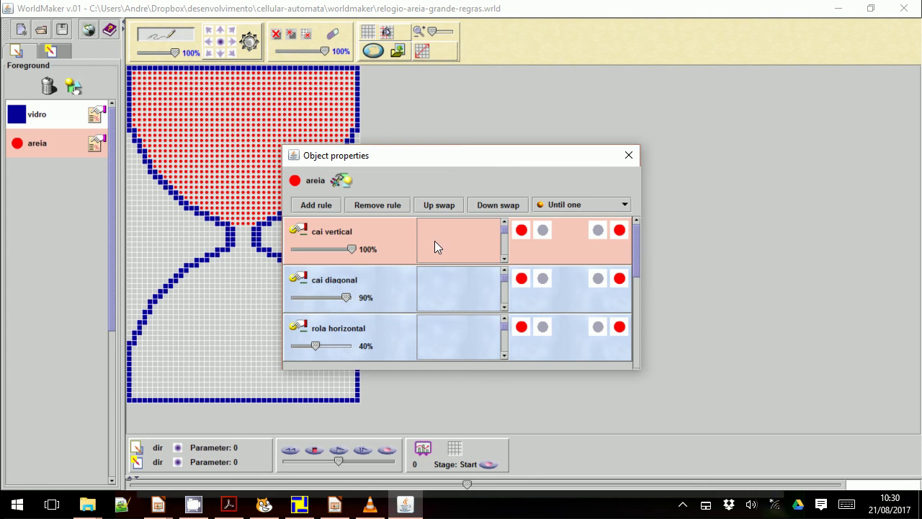
{"action": "double_click", "coordinate": [378, 219]}
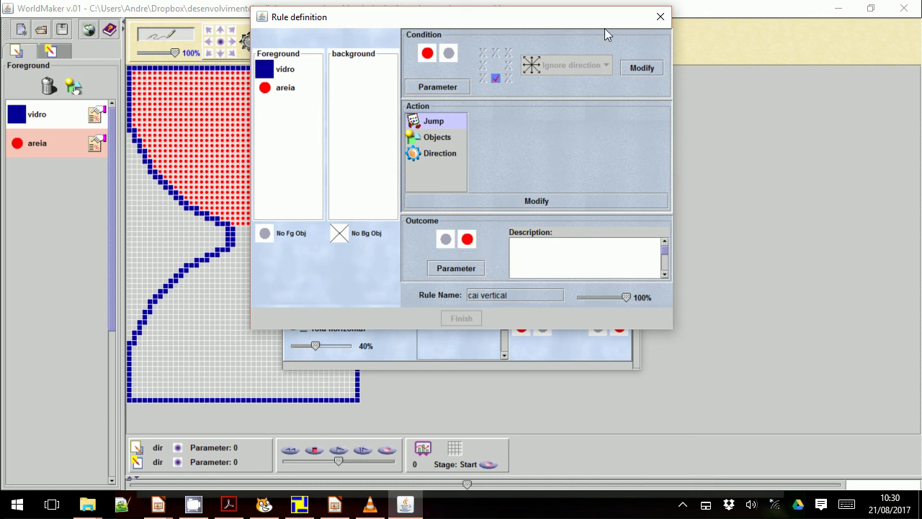
{"action": "left_click", "coordinate": [660, 18]}
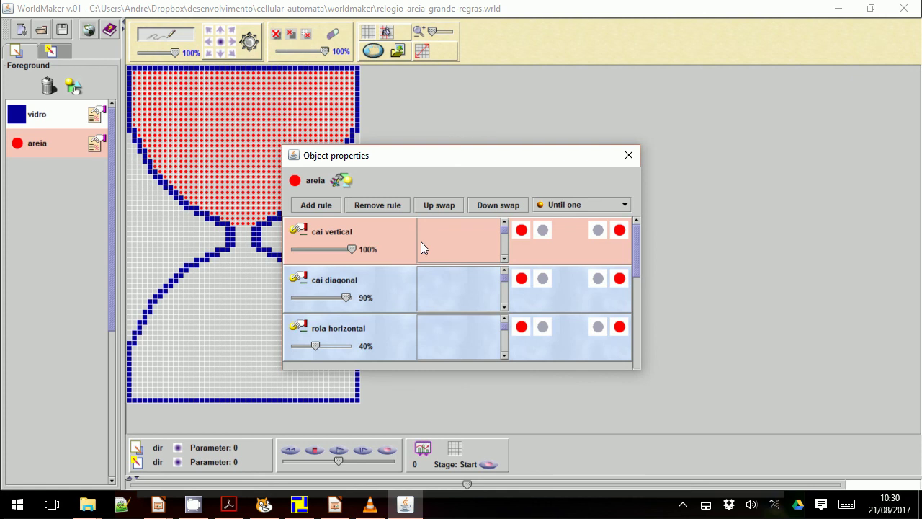
- Inspect areia's cai diagonal and rola horizontal rule definitions without saving changes, and close the object's properties
{"action": "double_click", "coordinate": [396, 287]}
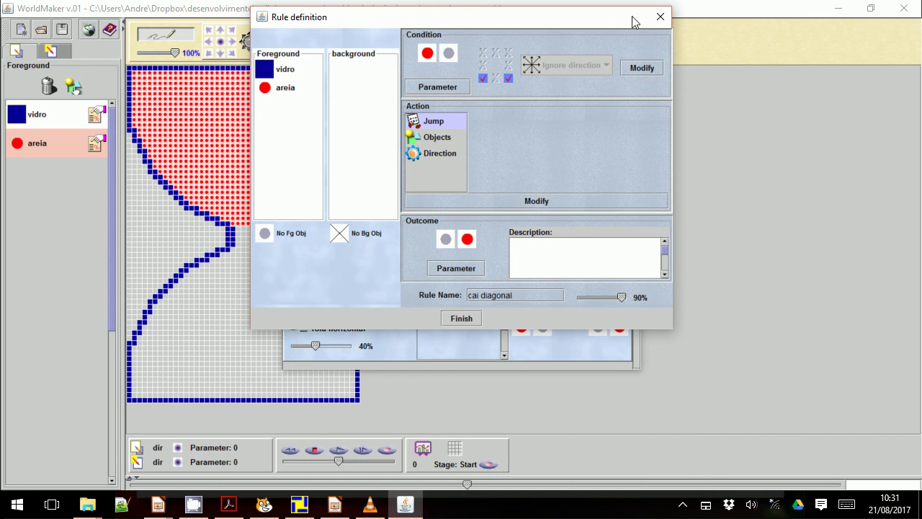
{"action": "left_click", "coordinate": [660, 18]}
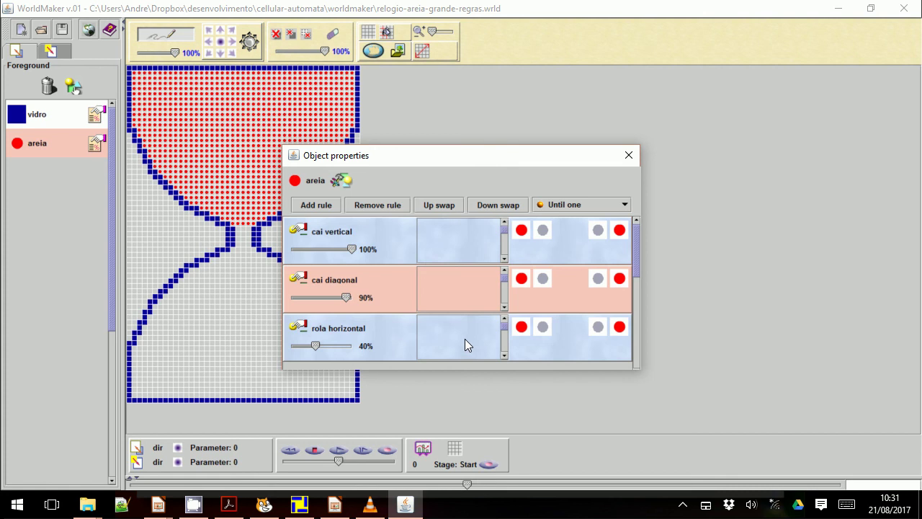
{"action": "left_click", "coordinate": [394, 344]}
{"action": "double_click", "coordinate": [394, 339]}
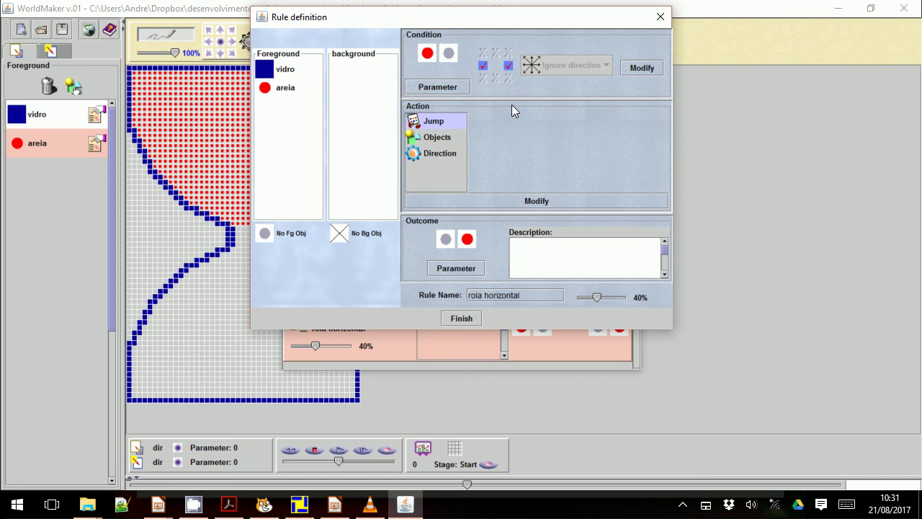
{"action": "left_click", "coordinate": [642, 68]}
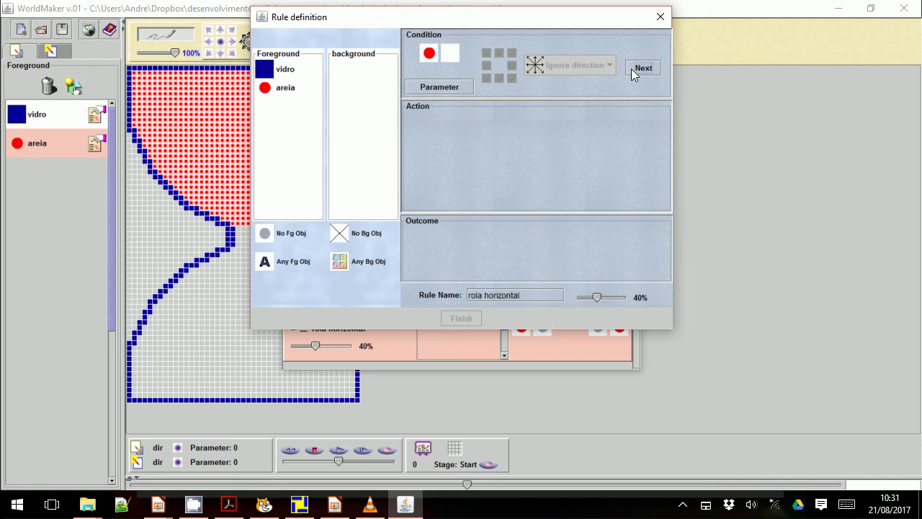
{"action": "left_click", "coordinate": [660, 18]}
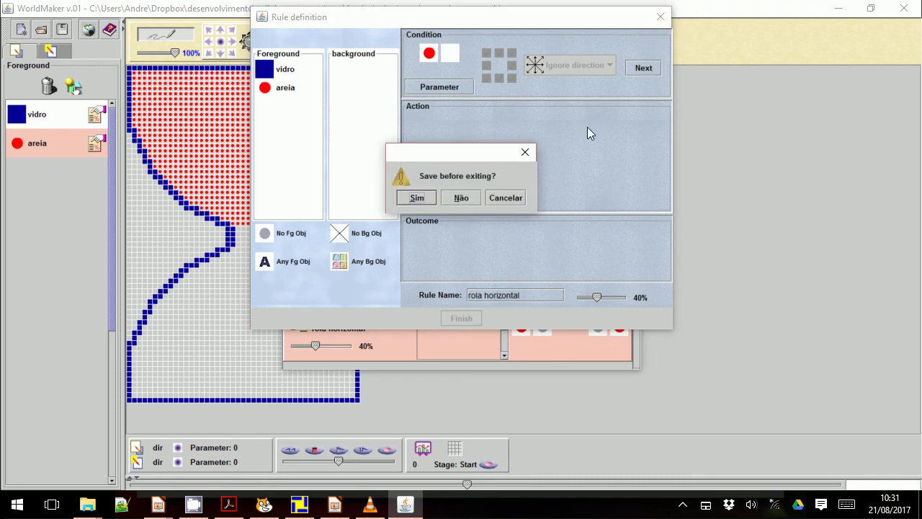
{"action": "left_click", "coordinate": [463, 199]}
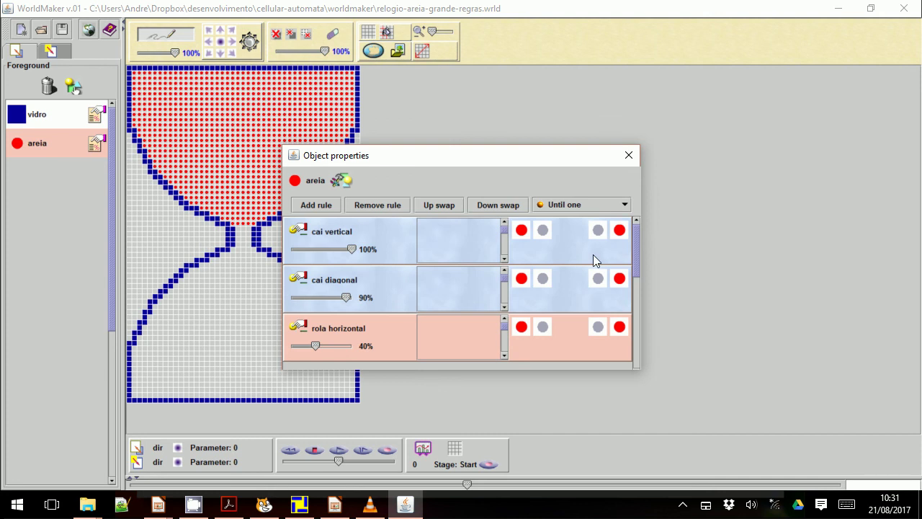
{"action": "left_click_drag", "start_coordinate": [638, 259], "coordinate": [628, 234]}
{"action": "left_click", "coordinate": [629, 155]}
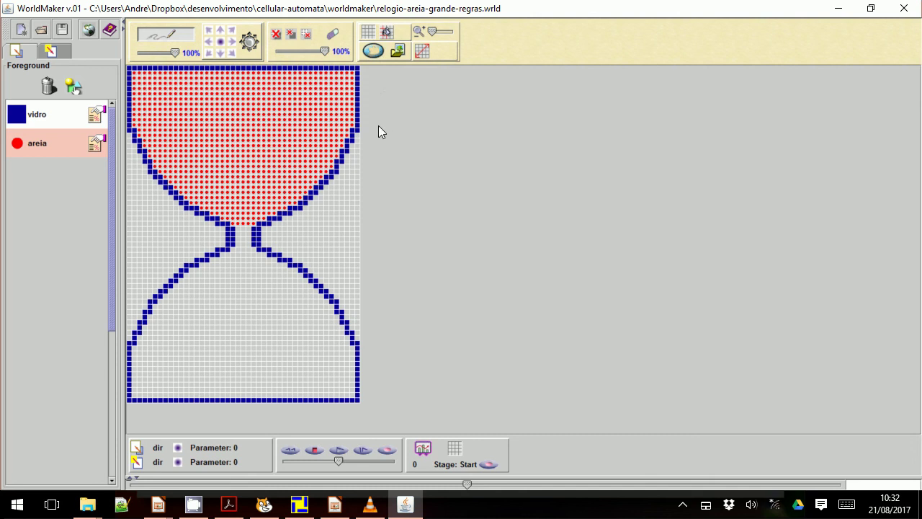
- View the list of background objects and return to the foreground objects
{"action": "left_click", "coordinate": [372, 51]}
{"action": "left_click", "coordinate": [56, 48]}
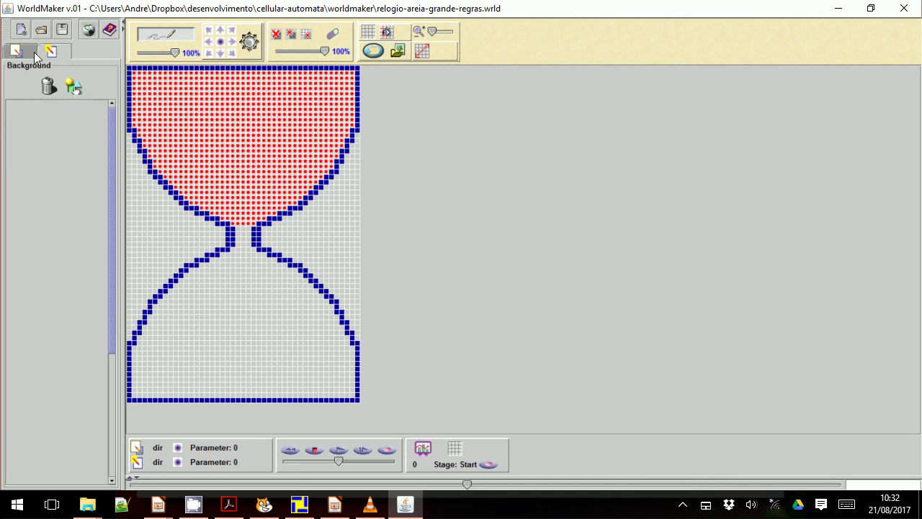
{"action": "left_click", "coordinate": [24, 52]}
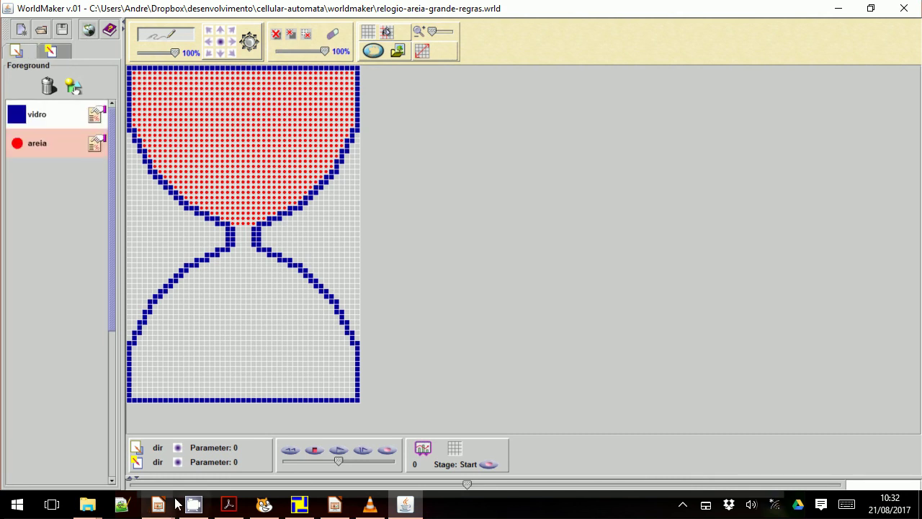
- Partly reveal the statistics graph below the world and run the hourglass up to maximum play speed, stopping at step 425
{"action": "left_click_drag", "start_coordinate": [168, 476], "coordinate": [207, 374]}
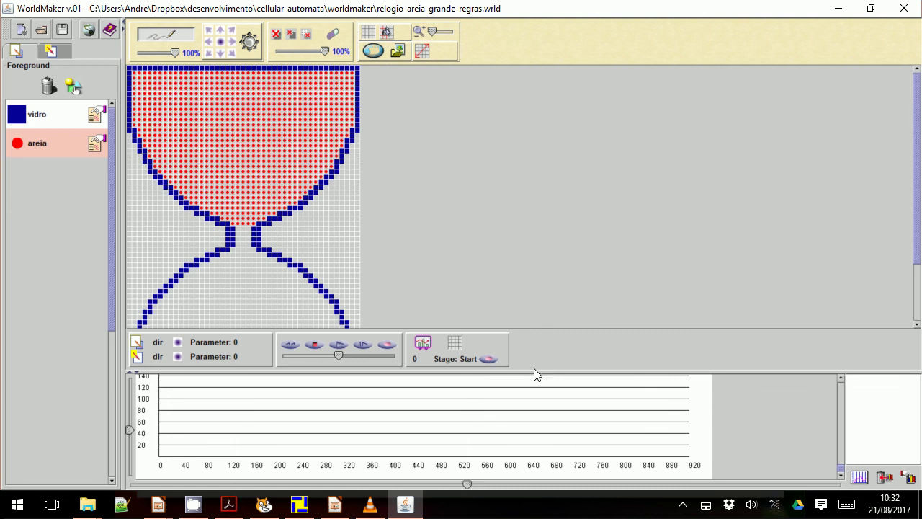
{"action": "left_click_drag", "start_coordinate": [532, 377], "coordinate": [543, 453]}
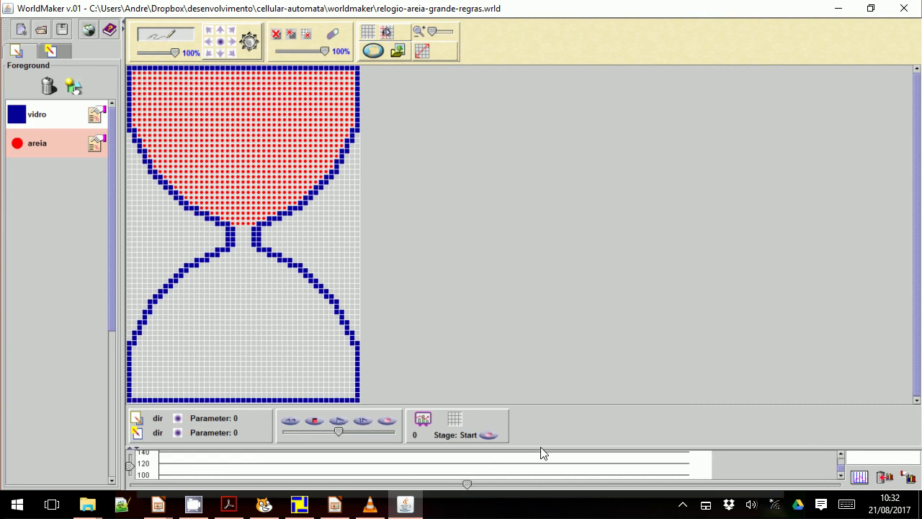
{"action": "left_click", "coordinate": [337, 420]}
{"action": "left_click_drag", "start_coordinate": [340, 431], "coordinate": [362, 432]}
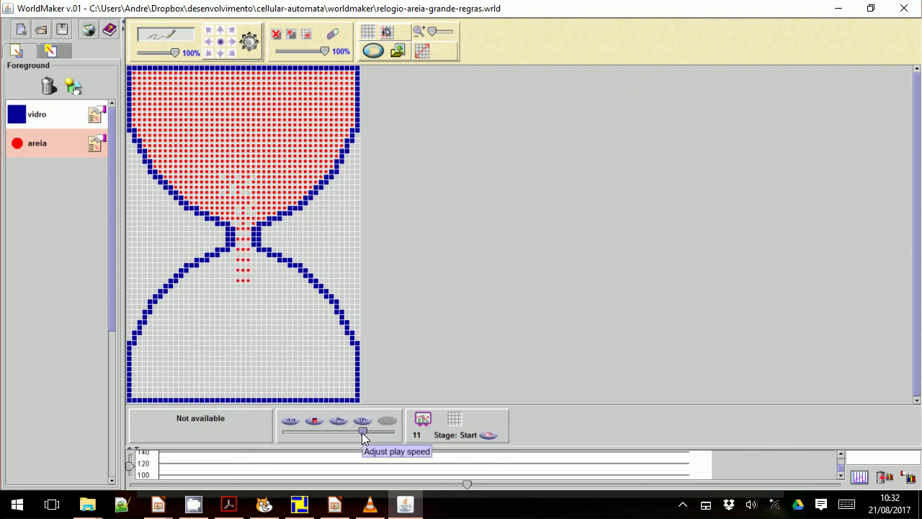
{"action": "left_click_drag", "start_coordinate": [363, 432], "coordinate": [396, 431]}
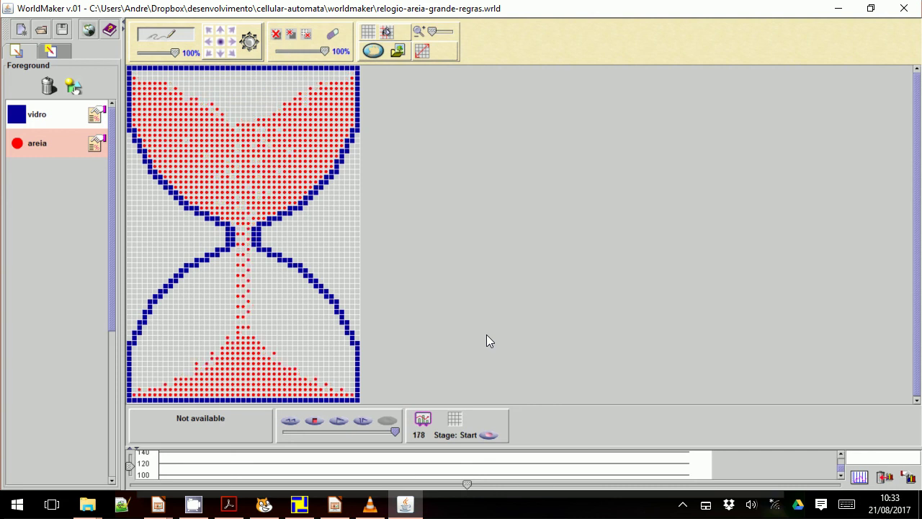
{"action": "left_click", "coordinate": [314, 424]}
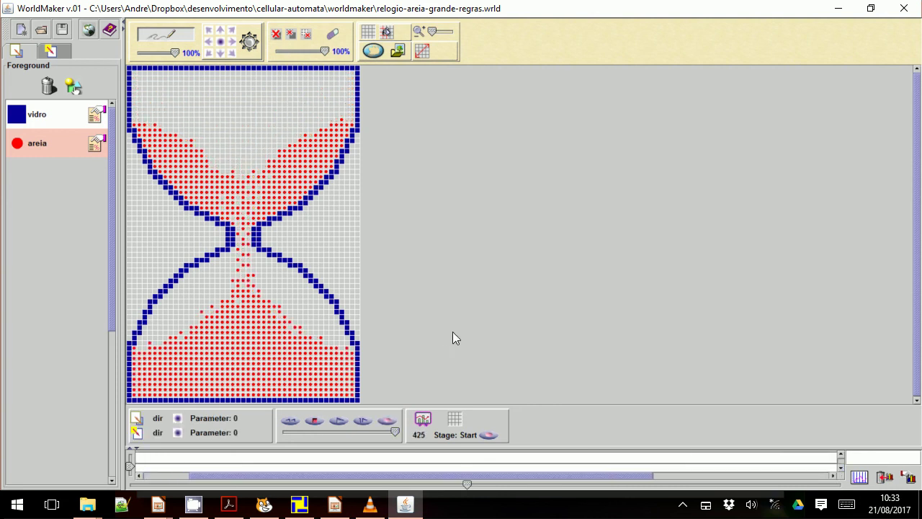
- Reset the world to step 0 and draw a horizontal vidro barrier about 6 cells wide below the hourglass neck
{"action": "left_click", "coordinate": [289, 422]}
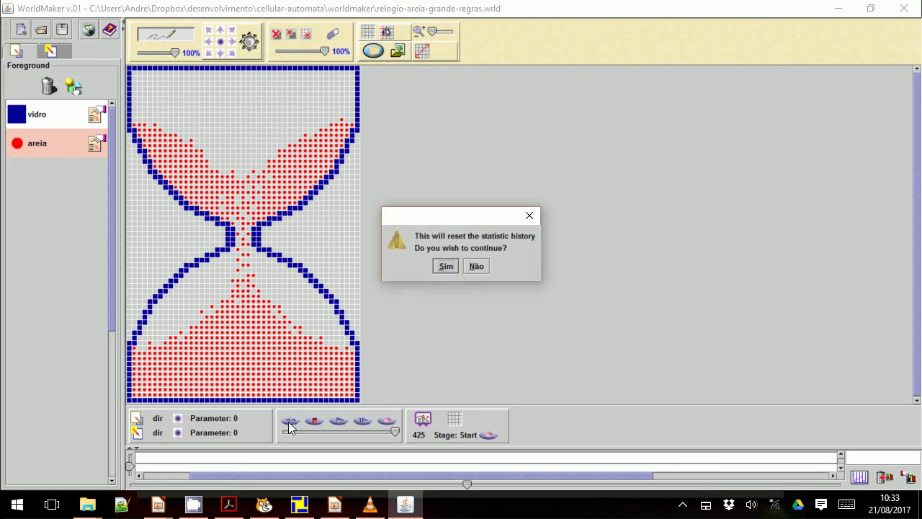
{"action": "left_click", "coordinate": [445, 267]}
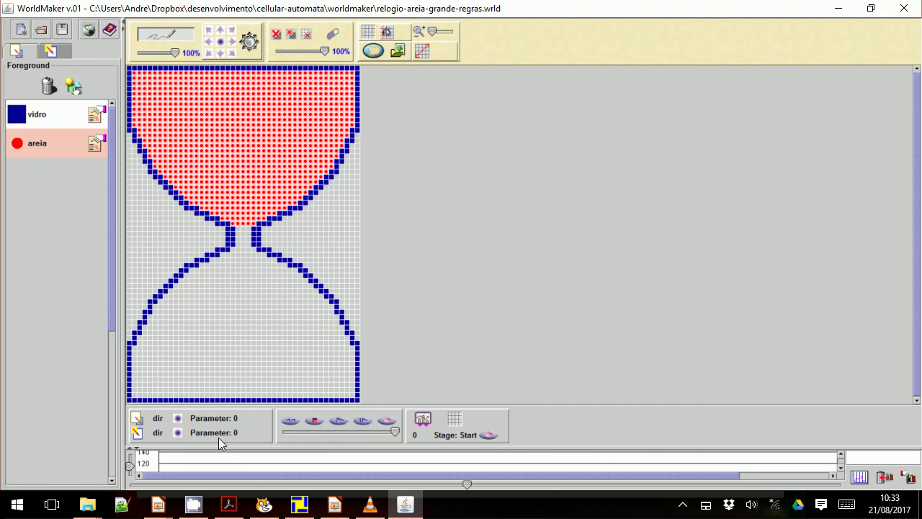
{"action": "left_click", "coordinate": [43, 108]}
{"action": "left_click_drag", "start_coordinate": [232, 327], "coordinate": [261, 327]}
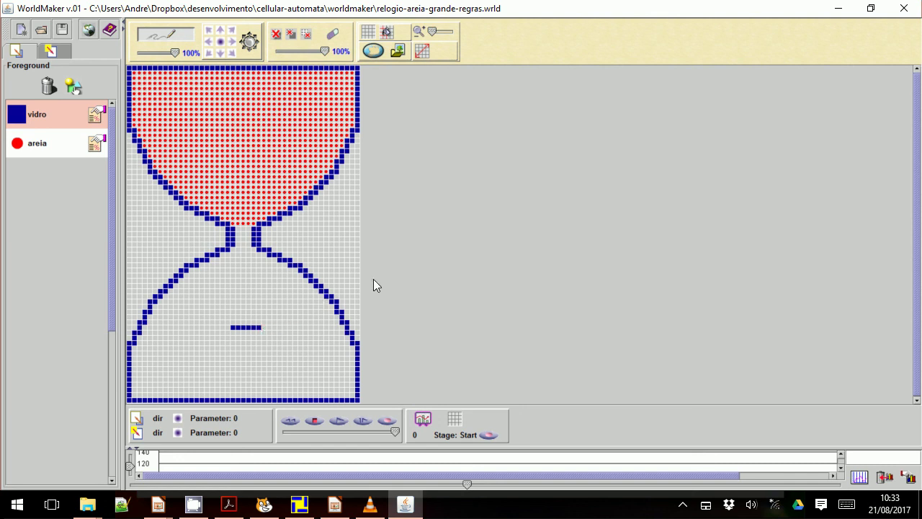
- Run the hourglass with the single barrier, stop at step 267, and reset the world to step 0
{"action": "left_click", "coordinate": [338, 420]}
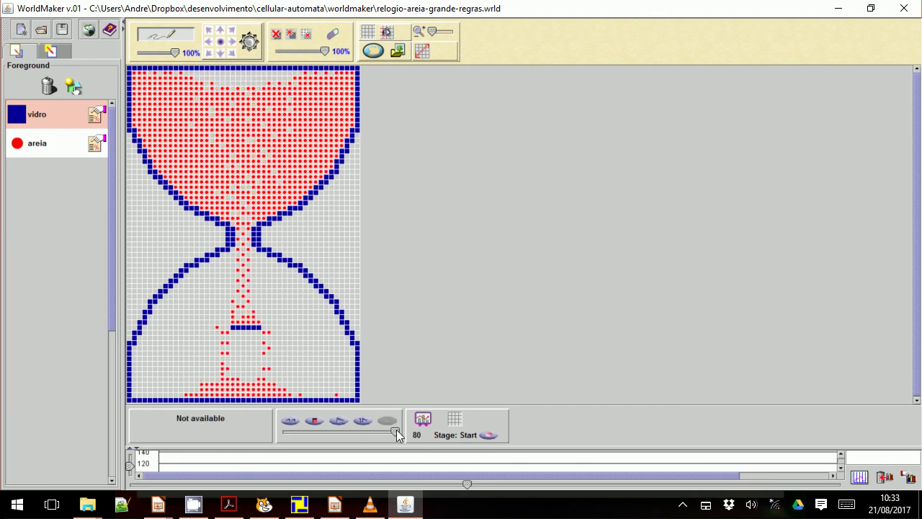
{"action": "left_click", "coordinate": [314, 421]}
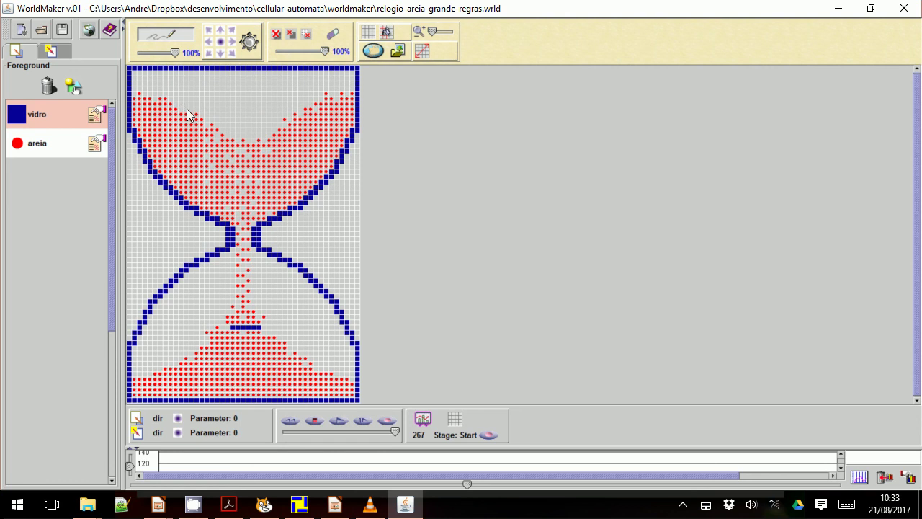
{"action": "left_click", "coordinate": [291, 422]}
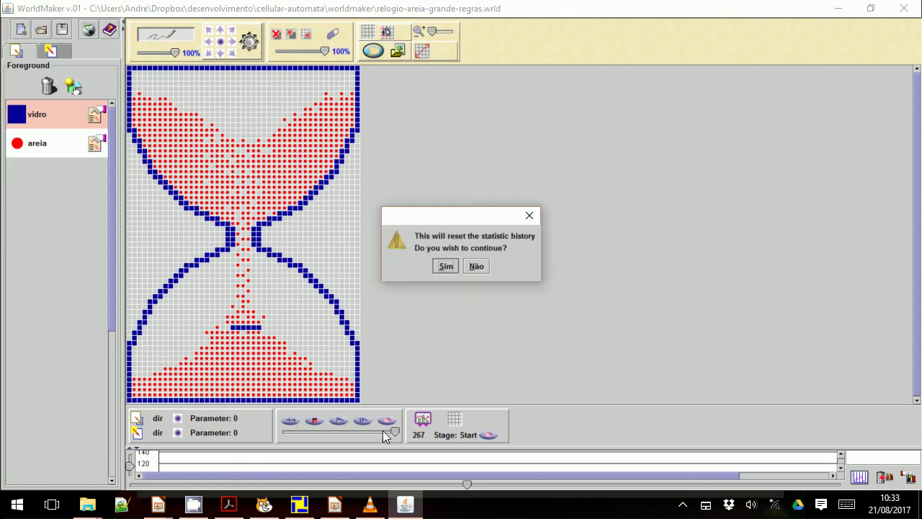
{"action": "left_click", "coordinate": [446, 266]}
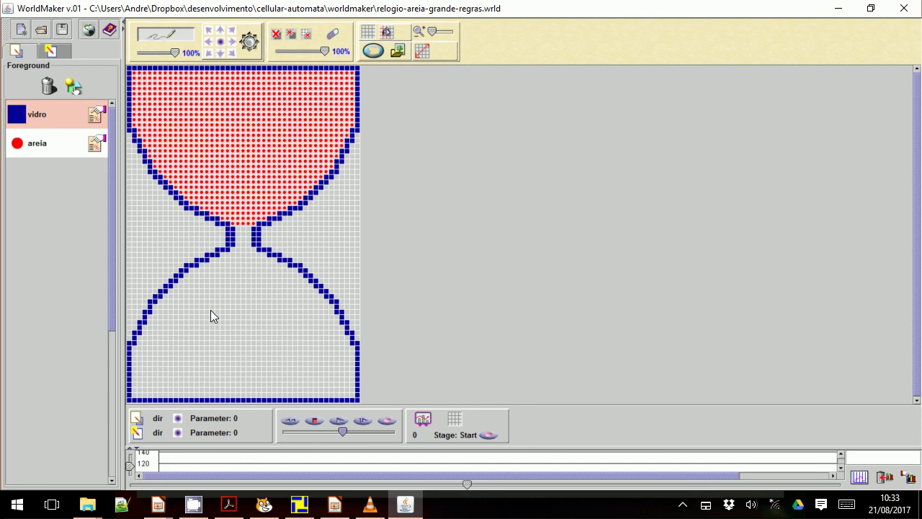
- Draw four staggered horizontal vidro barriers, each about 6 to 7 cells wide, in the lower bulb below the neck
{"action": "mouse_move", "coordinate": [240, 315]}
{"action": "left_mouse_down"}
{"action": "mouse_move", "coordinate": [267, 322]}
{"action": "mouse_move", "coordinate": [247, 332]}
{"action": "left_mouse_up"}
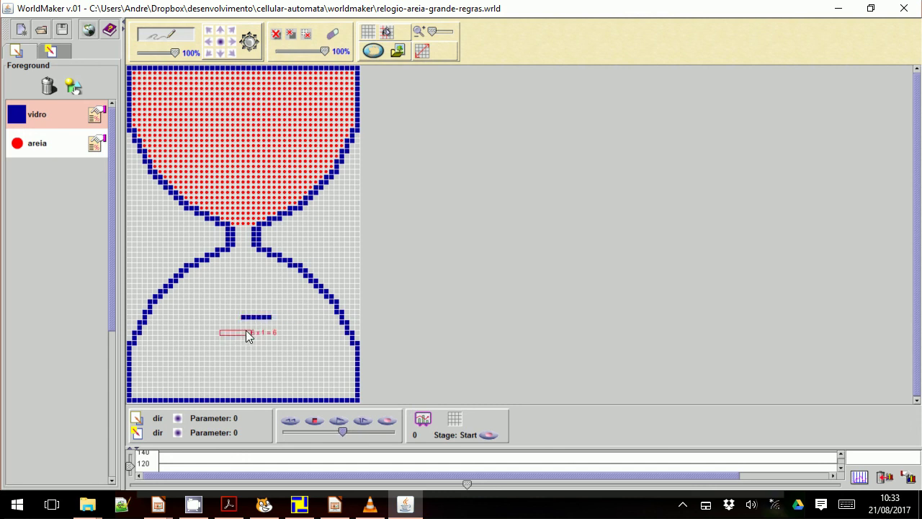
{"action": "left_click_drag", "start_coordinate": [226, 295], "coordinate": [259, 300]}
{"action": "left_click_drag", "start_coordinate": [211, 272], "coordinate": [244, 270]}
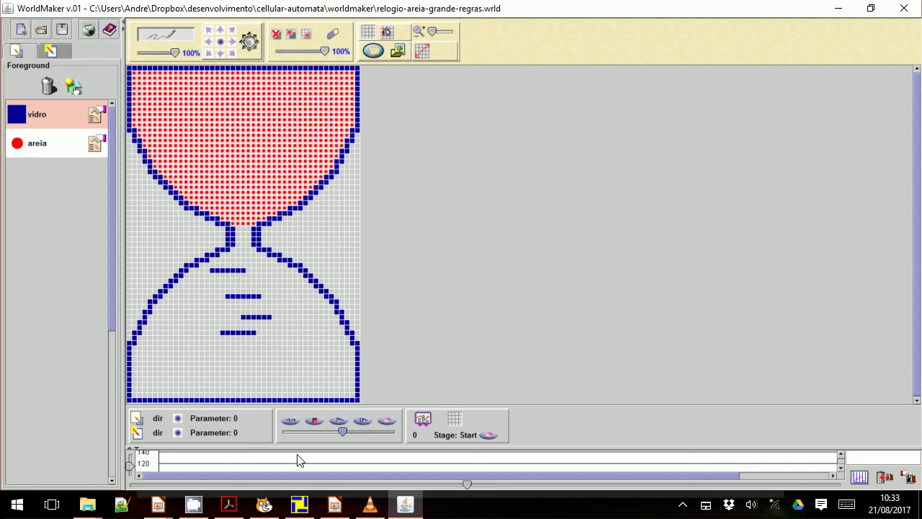
- Run the hourglass with the four barriers at near-maximum play speed and stop at step 162
{"action": "left_click", "coordinate": [340, 417]}
{"action": "left_click_drag", "start_coordinate": [341, 429], "coordinate": [386, 433]}
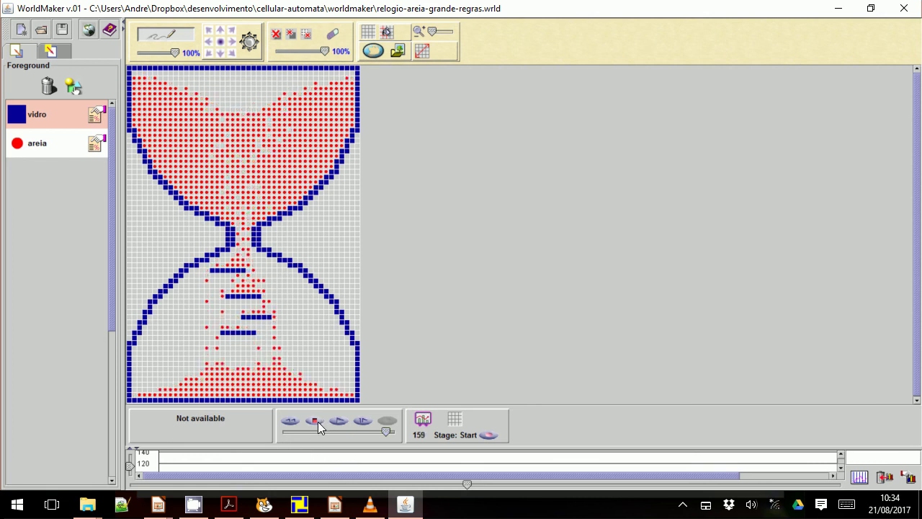
{"action": "left_click", "coordinate": [318, 425]}
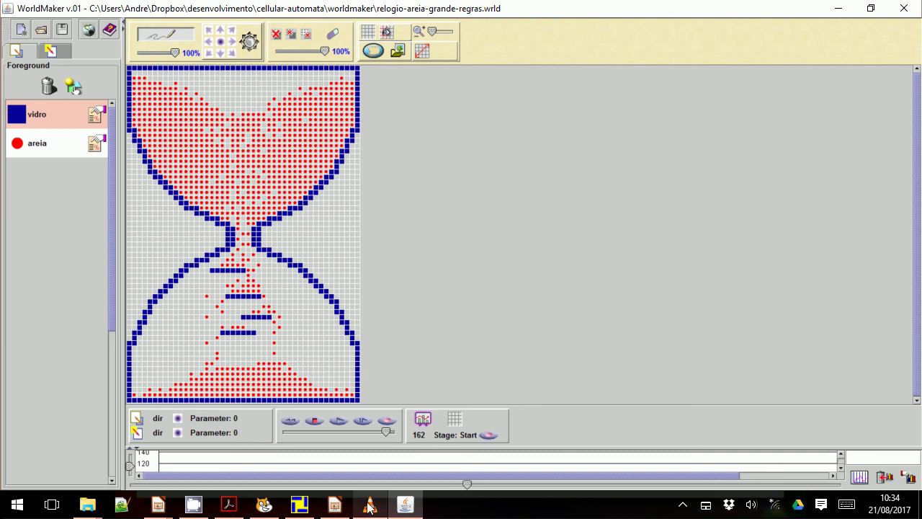
{"action": "mouse_move", "coordinate": [194, 508]}
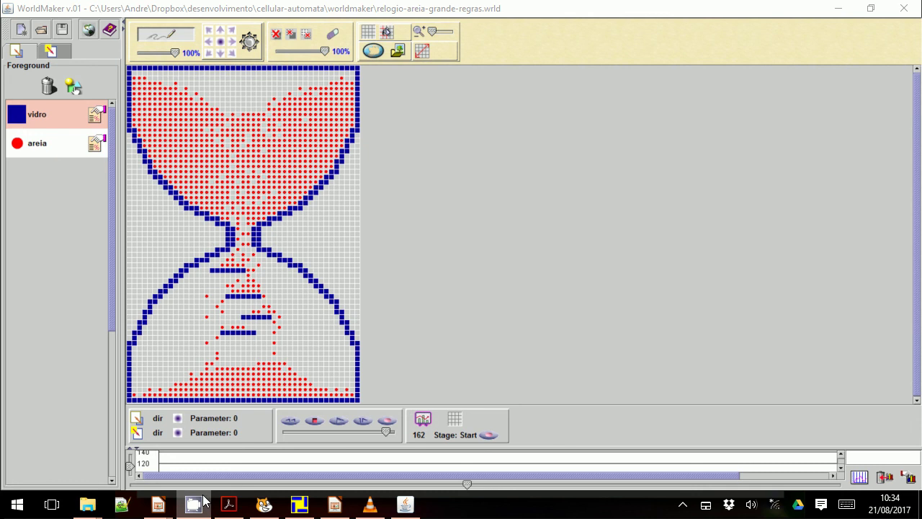
{"action": "key", "text": "alt+Tab"}
{"action": "key", "text": "Tab"}
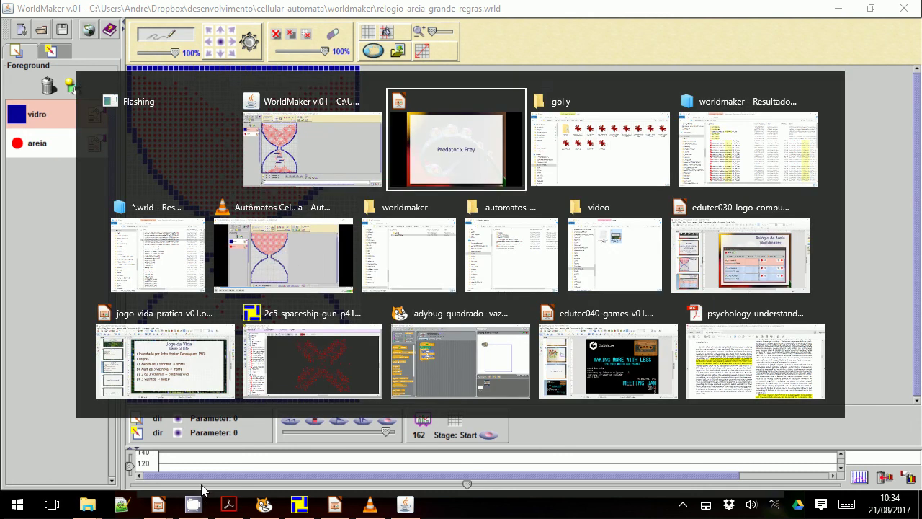
{"action": "key", "text": "Tab"}
{"action": "key", "text": "Tab"}
{"action": "key", "text": "Tab"}
{"action": "key", "text": "Tab"}
{"action": "key", "text": "Tab"}
{"action": "key", "text": "Tab"}
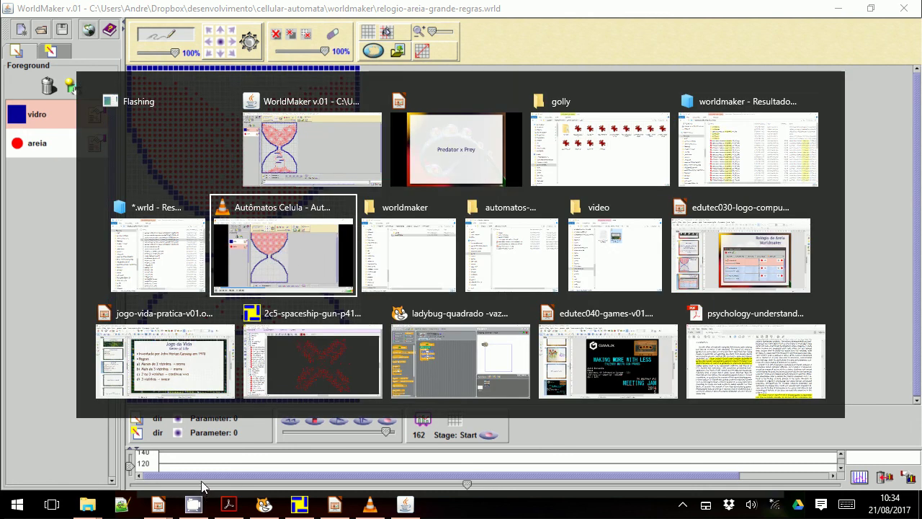
{"action": "key", "text": "Tab"}
{"action": "key", "text": "Tab"}
{"action": "key", "text": "Tab"}
{"action": "key", "text": "Tab"}
{"action": "key", "text": "Tab"}
{"action": "key", "text": "Tab"}
{"action": "key", "text": "Tab"}
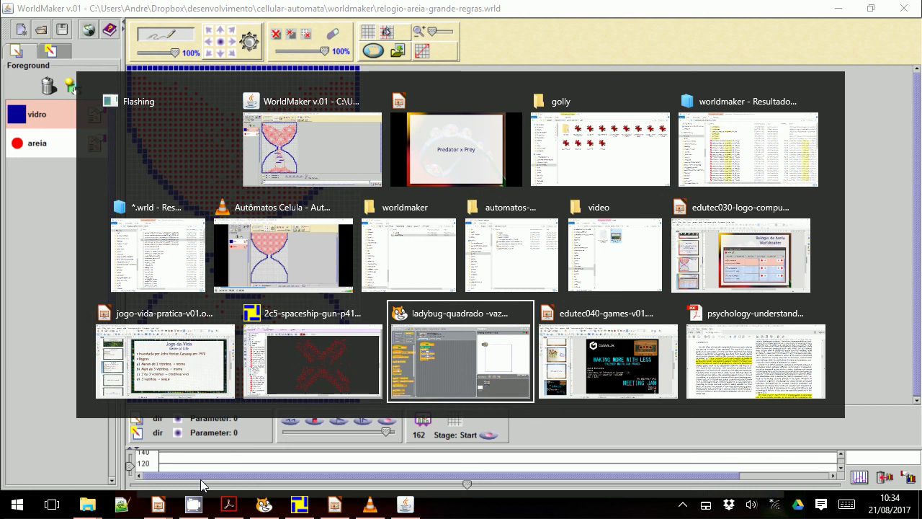
{"action": "key", "text": "Tab"}
{"action": "key", "text": "Tab"}
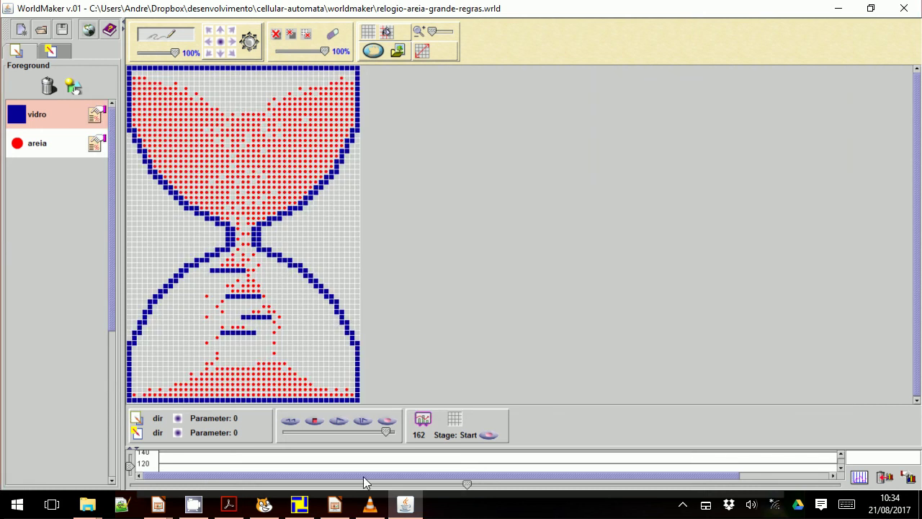
{"action": "left_click", "coordinate": [681, 507]}
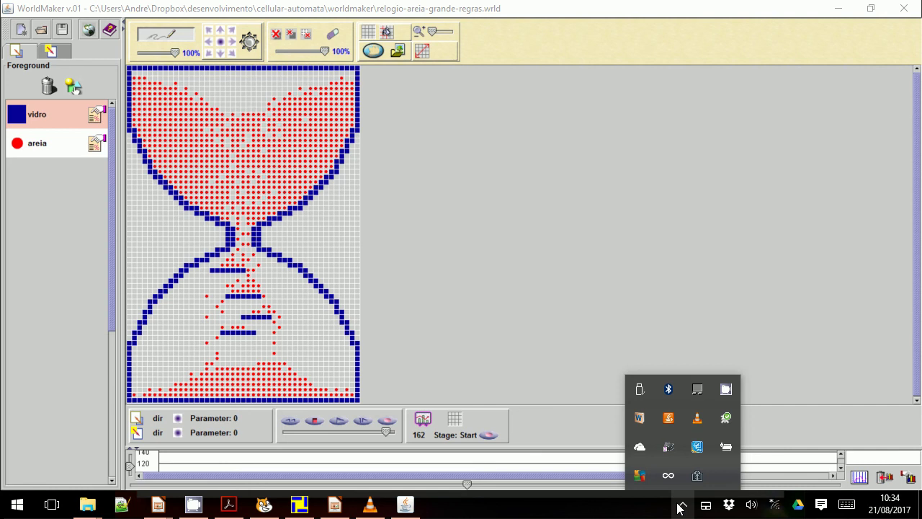
{"action": "left_click", "coordinate": [724, 392]}
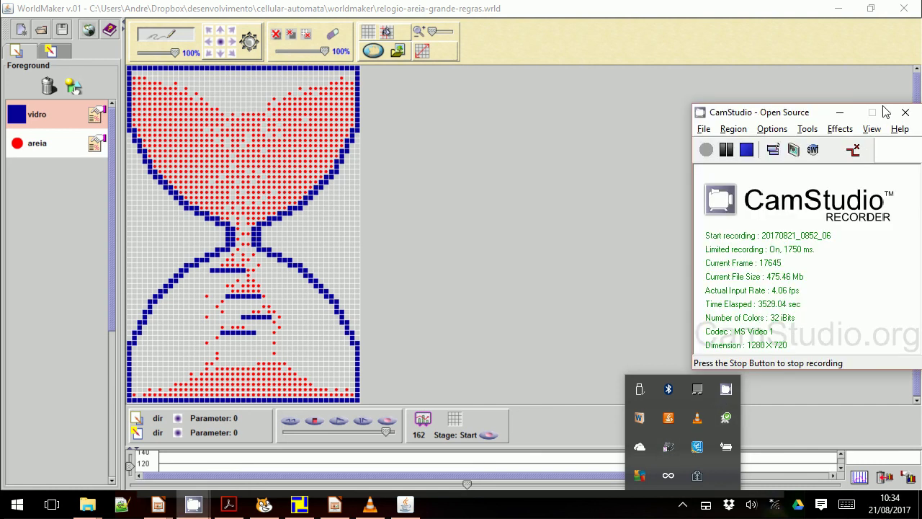
{"action": "left_click", "coordinate": [842, 114]}
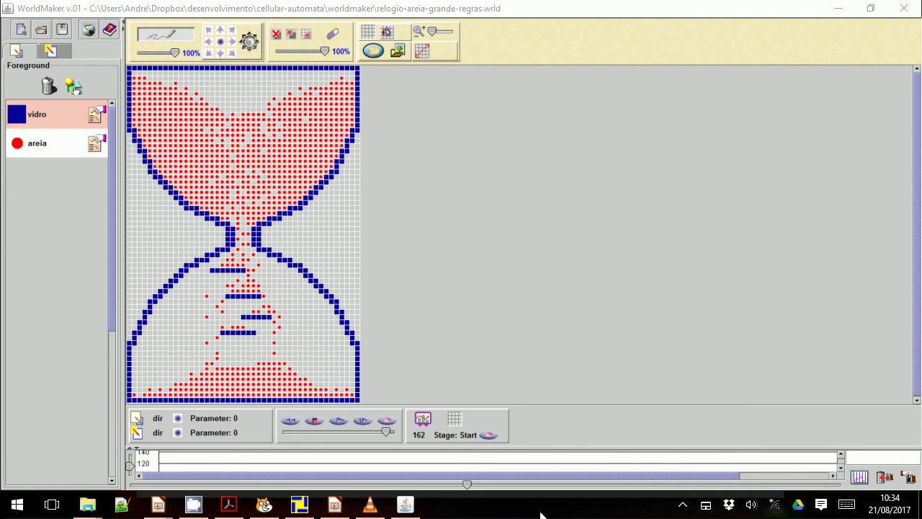
{"action": "key", "text": "alt+Tab"}
{"action": "key", "text": "alt+Tab"}
{"action": "key", "text": "alt+Tab"}
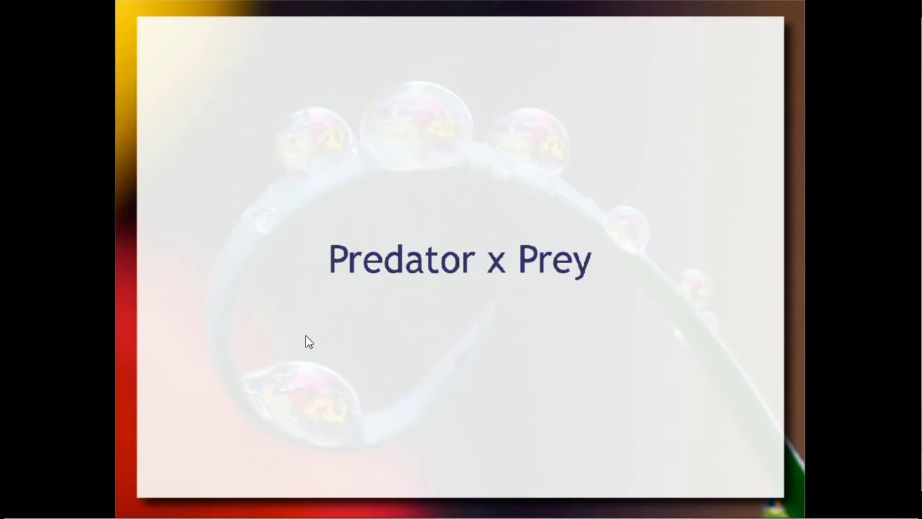
{"action": "key", "text": "alt+Tab"}
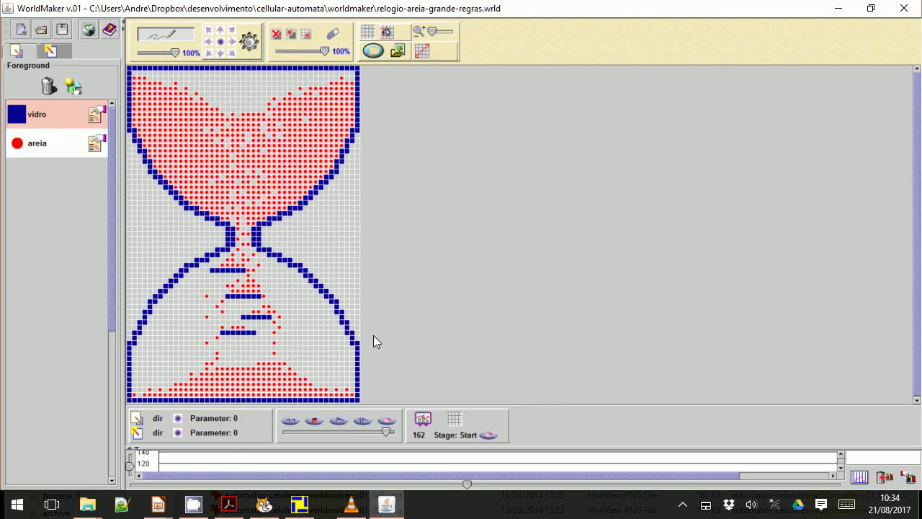
- Switch to the edutec030-logo-computacional-v01.odp presentation in LibreOffice Impress and start its slide show from the Glider slide
{"action": "left_click", "coordinate": [158, 505]}
{"action": "mouse_move", "coordinate": [257, 446]}
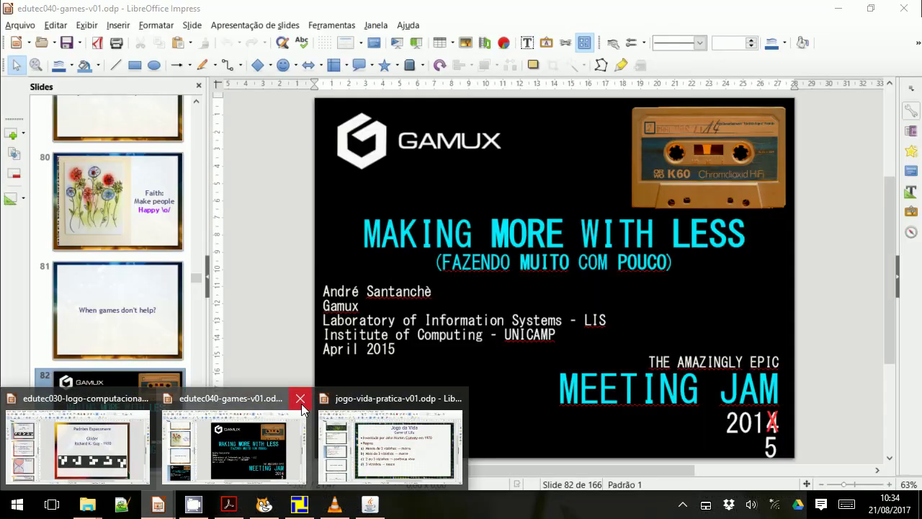
{"action": "mouse_move", "coordinate": [96, 438]}
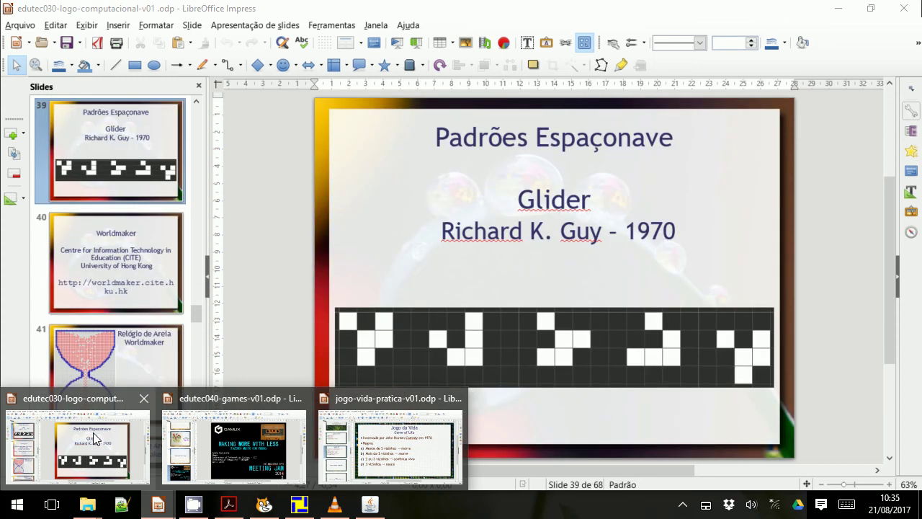
{"action": "left_click", "coordinate": [94, 432]}
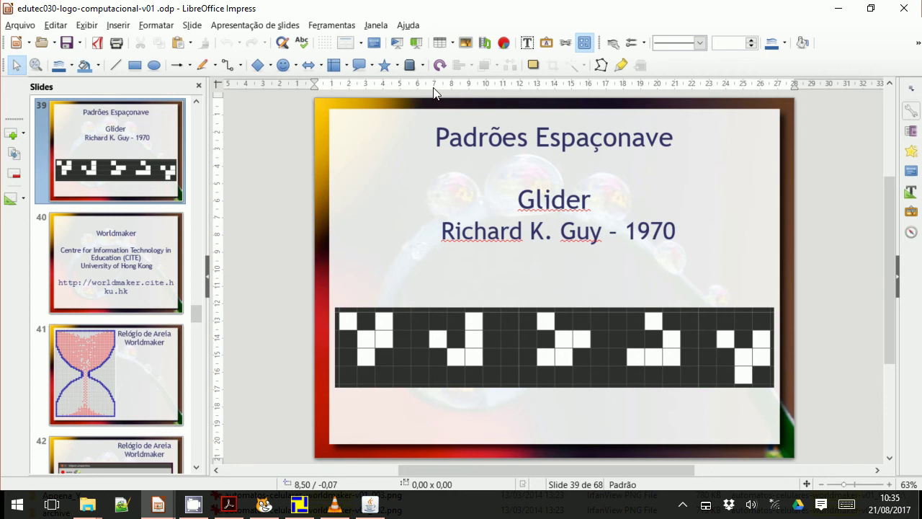
{"action": "left_click", "coordinate": [417, 42]}
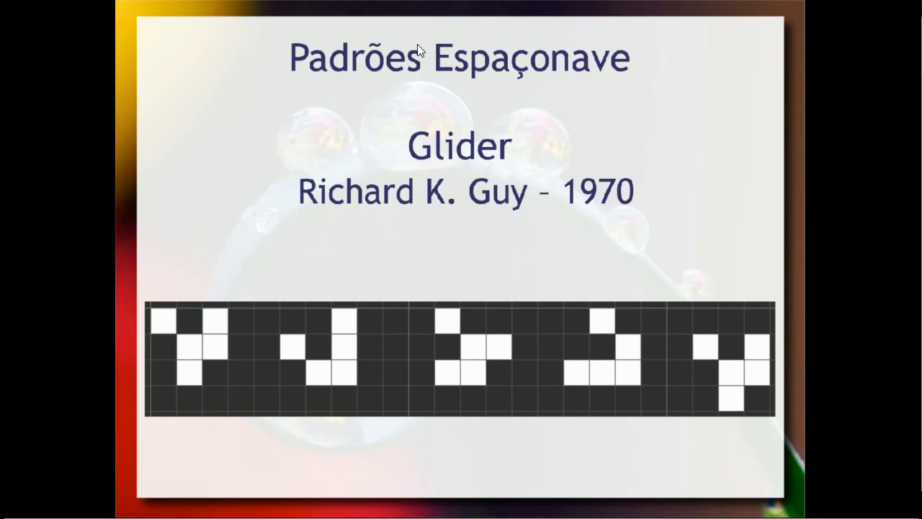
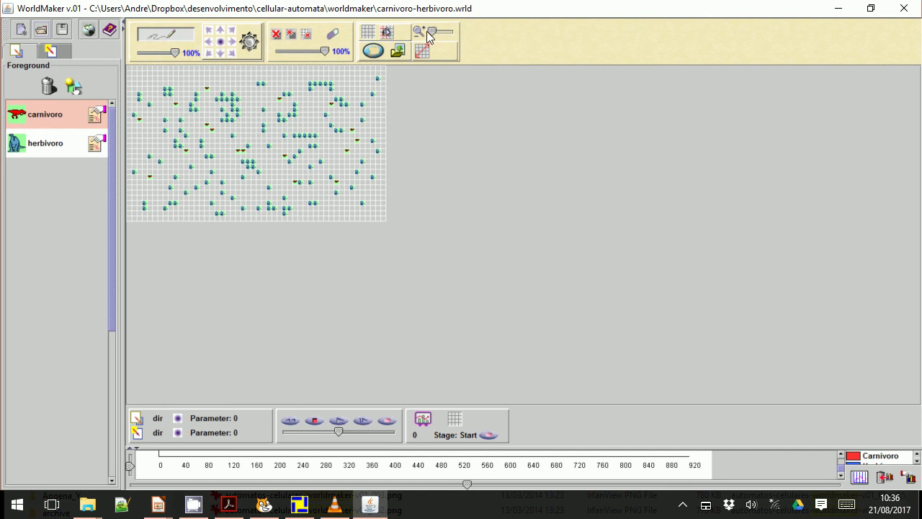
- Enlarge the carnivoro-herbivoro world to maximum zoom and view the carnivoro object's rule list
{"action": "left_click_drag", "start_coordinate": [430, 32], "coordinate": [457, 34]}
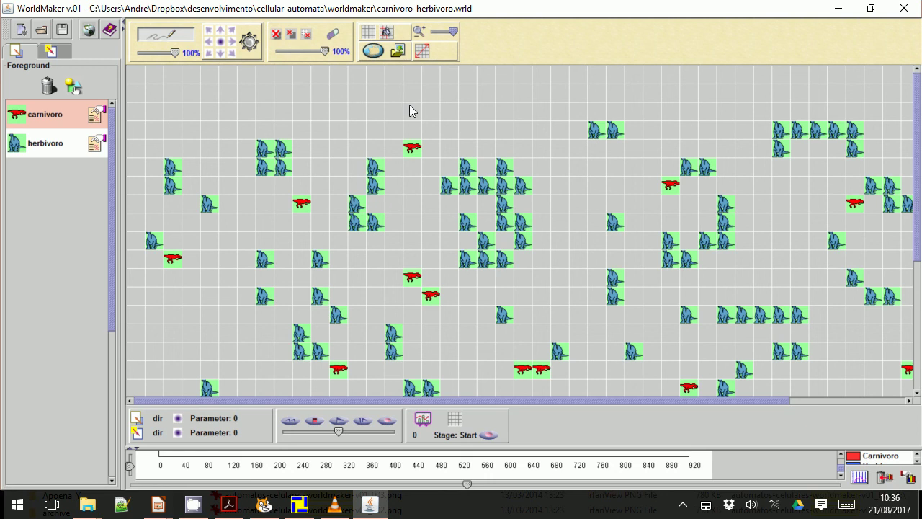
{"action": "double_click", "coordinate": [21, 116]}
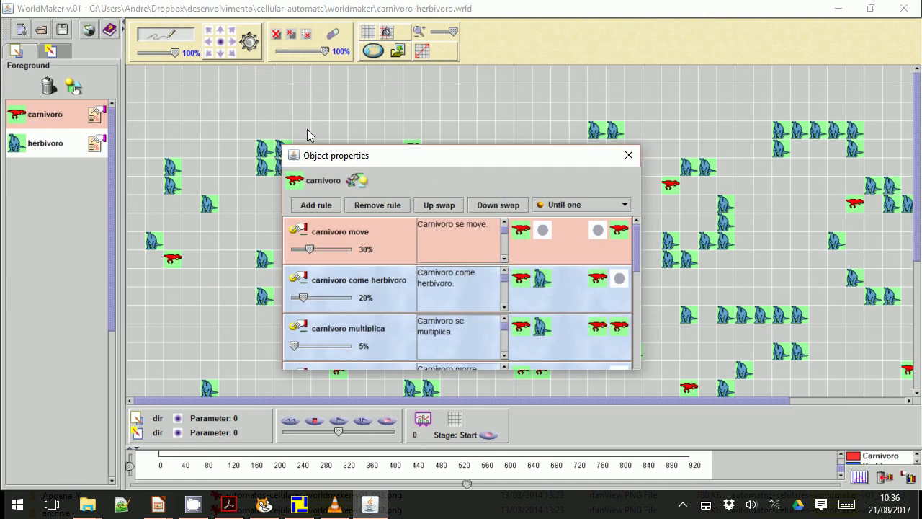
{"action": "left_click", "coordinate": [629, 155]}
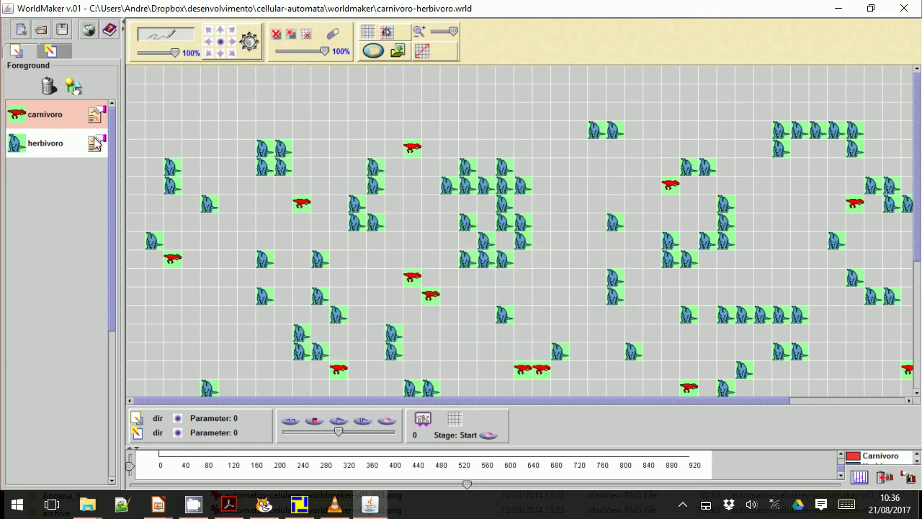
- Open the herbivoro object's rules and examine the definition of the herbivoro move rule
{"action": "double_click", "coordinate": [22, 147]}
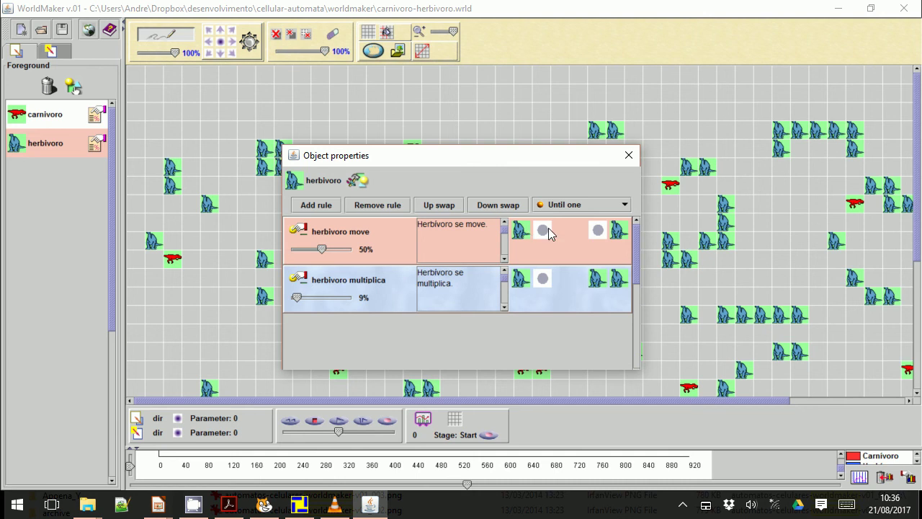
{"action": "double_click", "coordinate": [395, 241]}
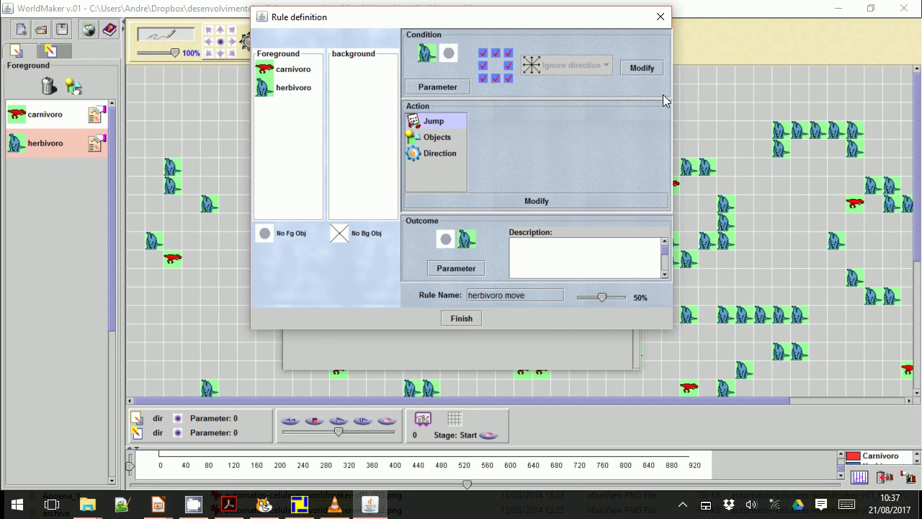
{"action": "left_click", "coordinate": [658, 18]}
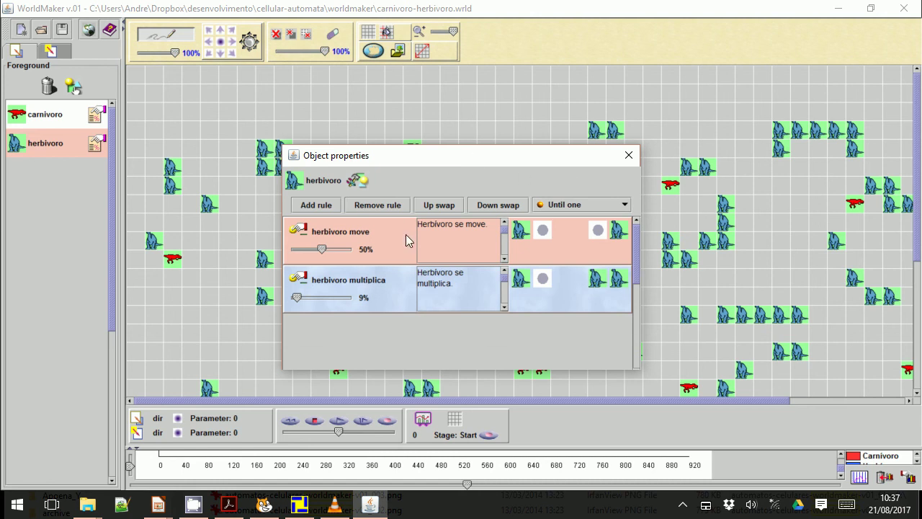
- Examine the definition of the herbivoro multiplica rule and close the herbivoro properties
{"action": "double_click", "coordinate": [385, 283]}
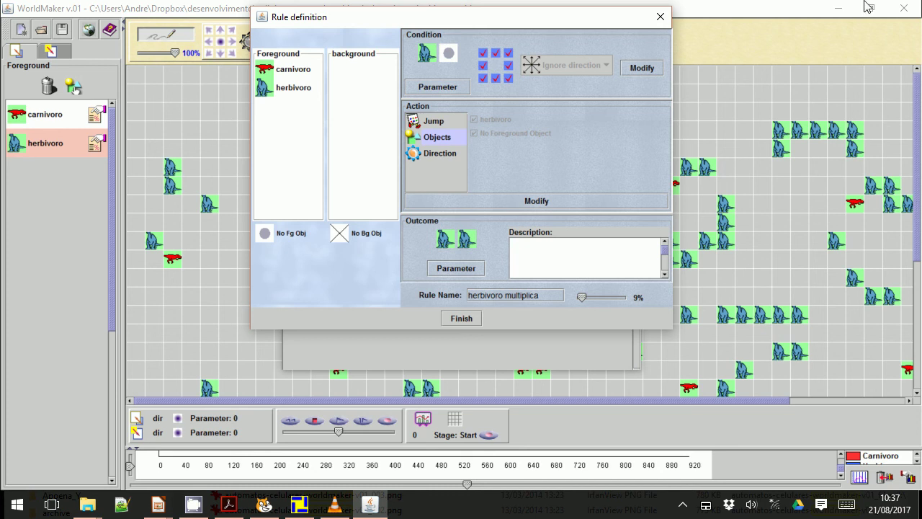
{"action": "left_click", "coordinate": [669, 20]}
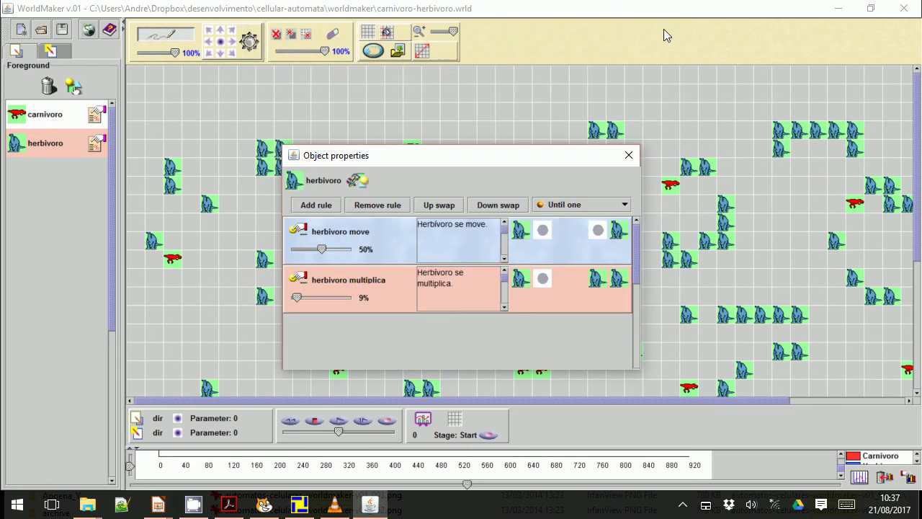
{"action": "double_click", "coordinate": [375, 280]}
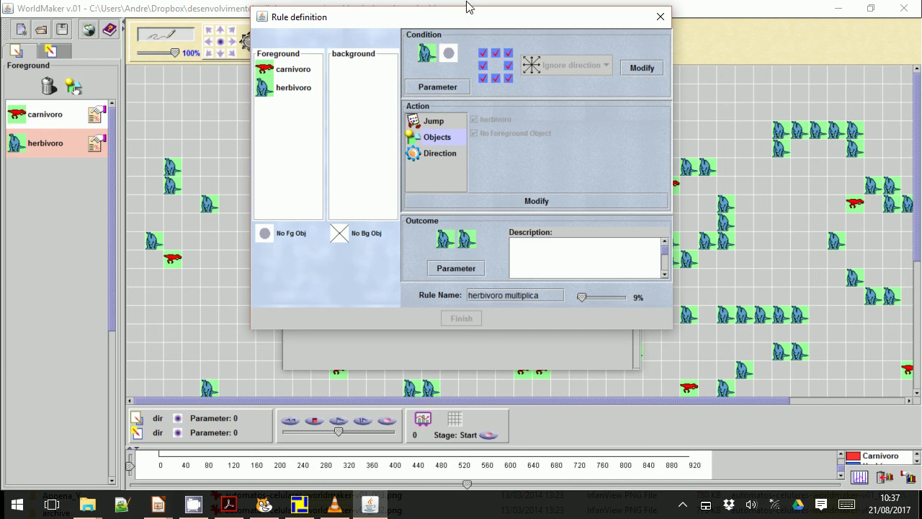
{"action": "left_click", "coordinate": [658, 18]}
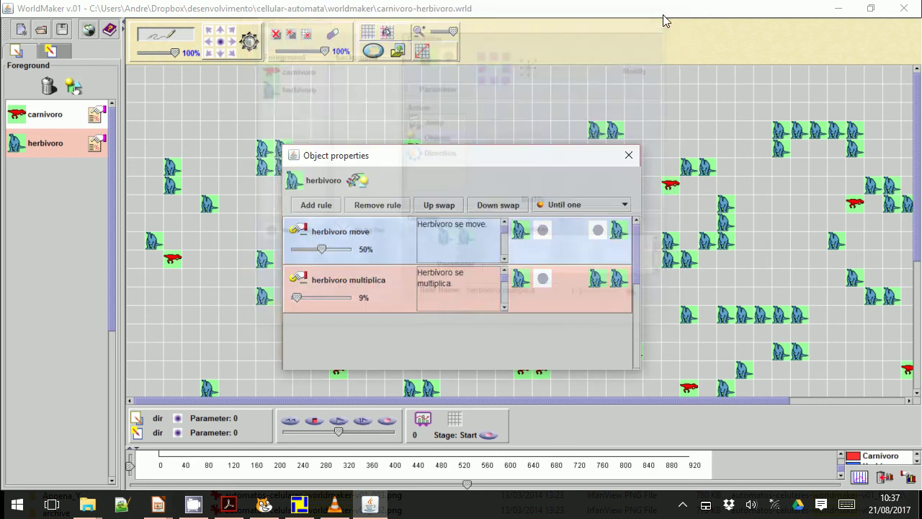
{"action": "left_click", "coordinate": [629, 155]}
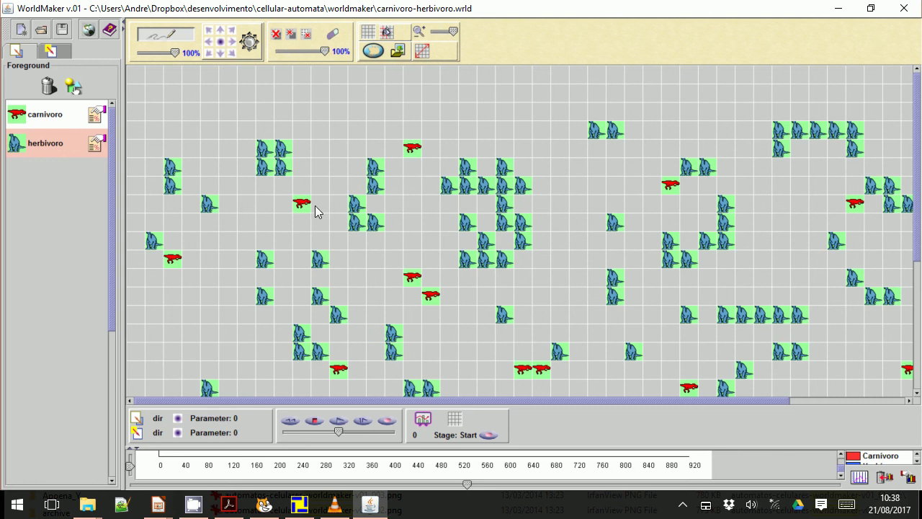
- Open the carnivoro object's rules, enlarge the properties window to show all four, and examine the carnivoro move definition
{"action": "left_click", "coordinate": [42, 123]}
{"action": "double_click", "coordinate": [42, 124]}
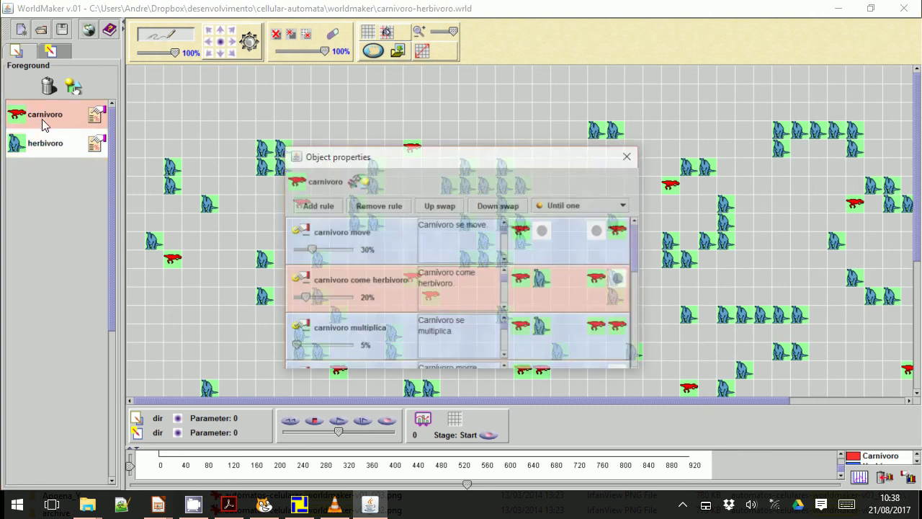
{"action": "left_click_drag", "start_coordinate": [497, 158], "coordinate": [412, 68]}
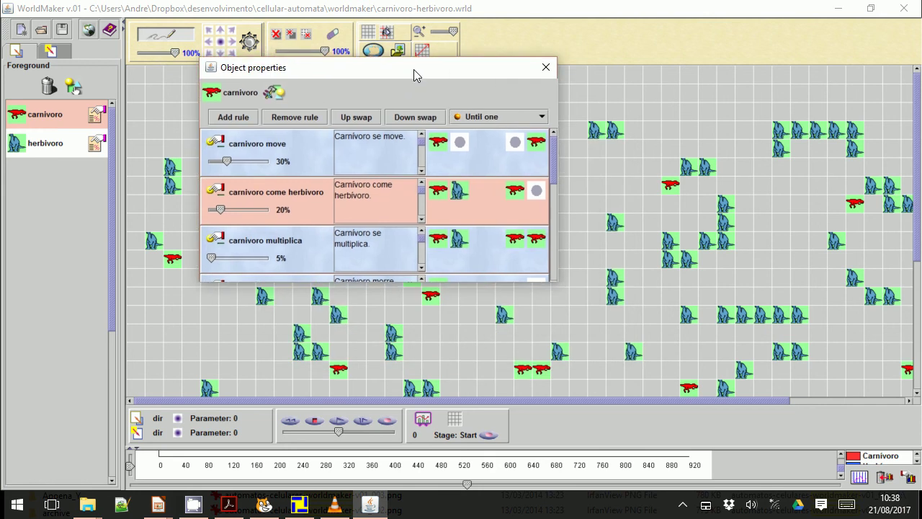
{"action": "left_click_drag", "start_coordinate": [560, 288], "coordinate": [765, 369]}
{"action": "double_click", "coordinate": [297, 157]}
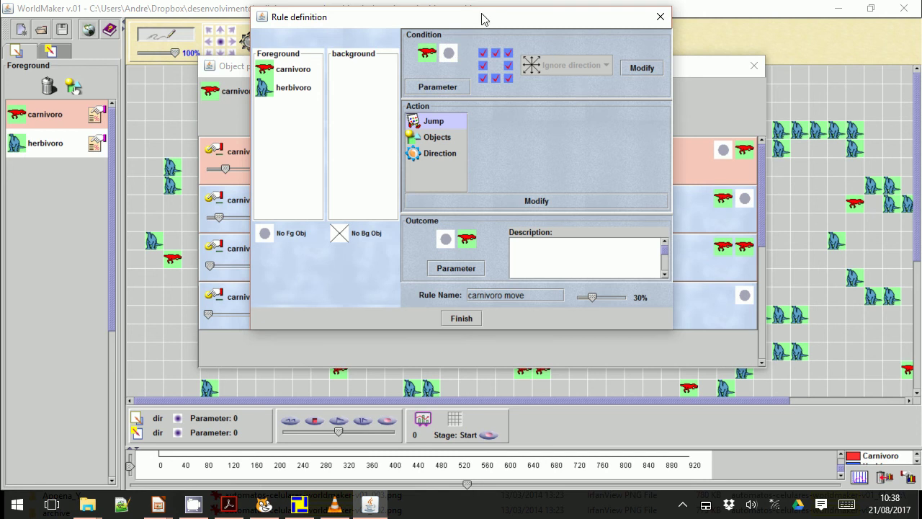
{"action": "left_click_drag", "start_coordinate": [500, 23], "coordinate": [553, 41]}
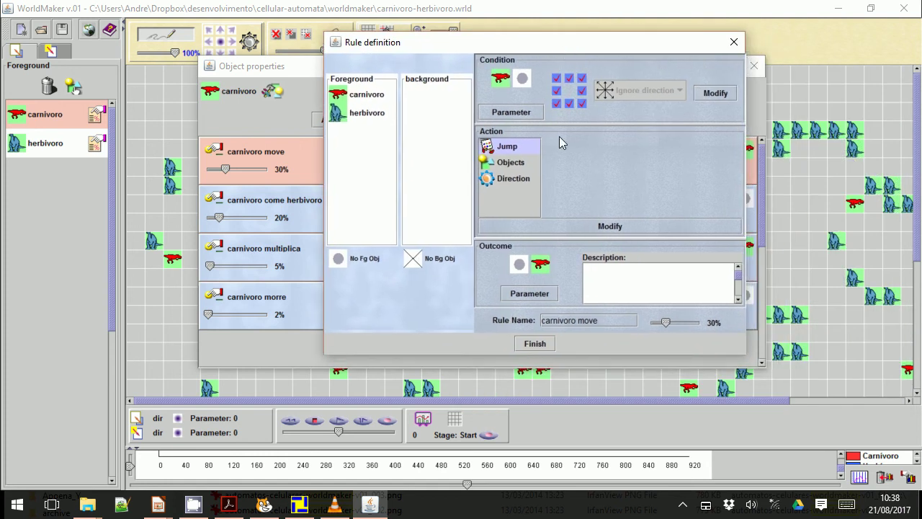
{"action": "left_click", "coordinate": [735, 42]}
- Examine the definition of the carnivoro come herbivoro rule and close it
{"action": "left_click", "coordinate": [287, 213]}
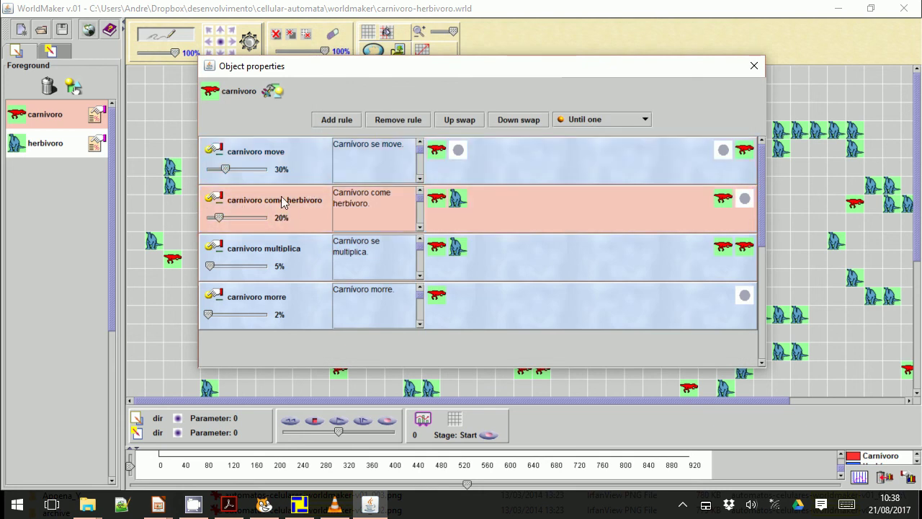
{"action": "double_click", "coordinate": [314, 205]}
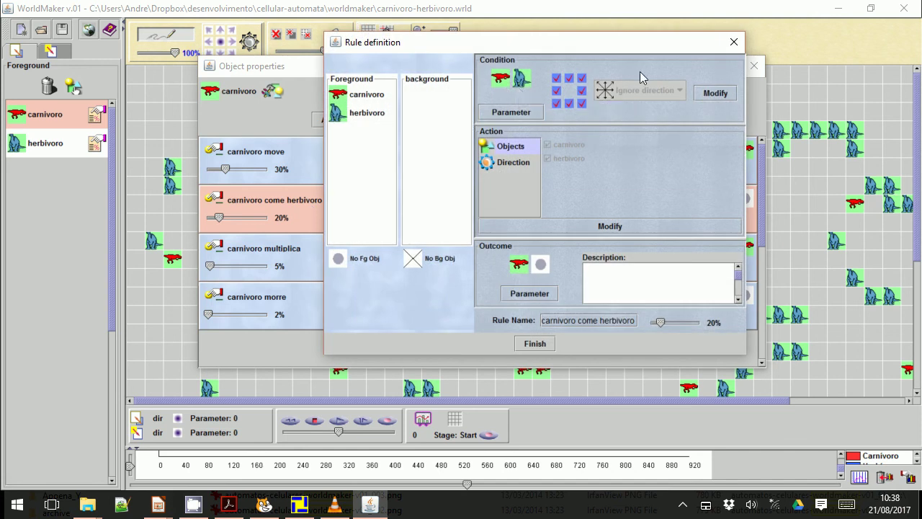
{"action": "left_click_drag", "start_coordinate": [671, 46], "coordinate": [624, 29]}
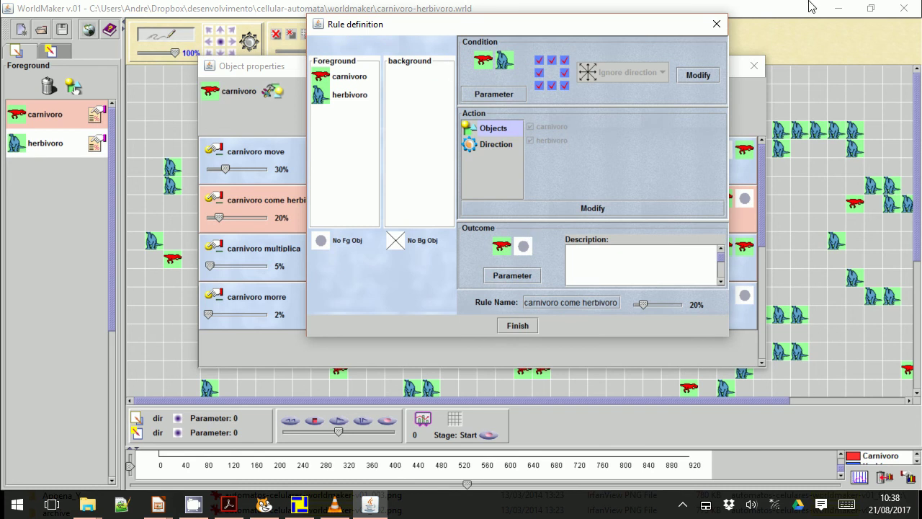
{"action": "left_click", "coordinate": [717, 24]}
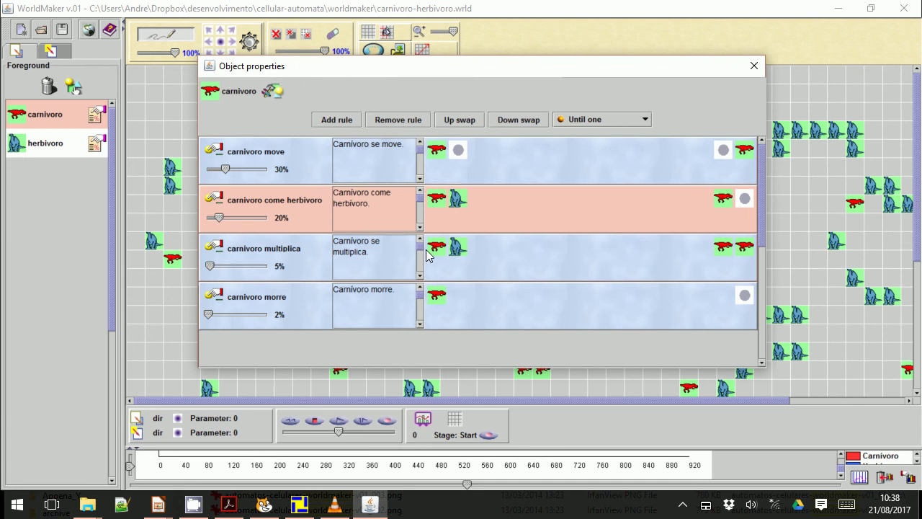
- Examine the definitions of the carnivoro multiplica and carnivoro morre rules, closing each one
{"action": "left_click", "coordinate": [325, 253]}
{"action": "double_click", "coordinate": [325, 252]}
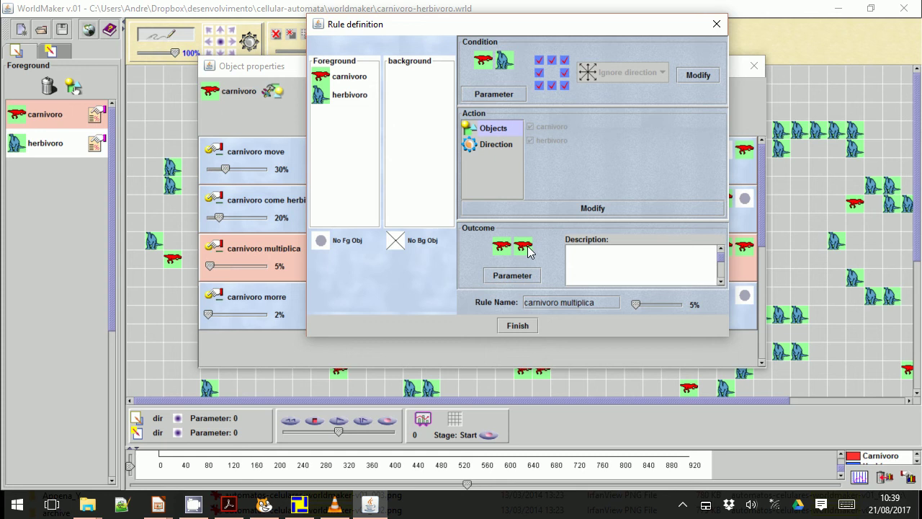
{"action": "left_click_drag", "start_coordinate": [492, 23], "coordinate": [624, 12]}
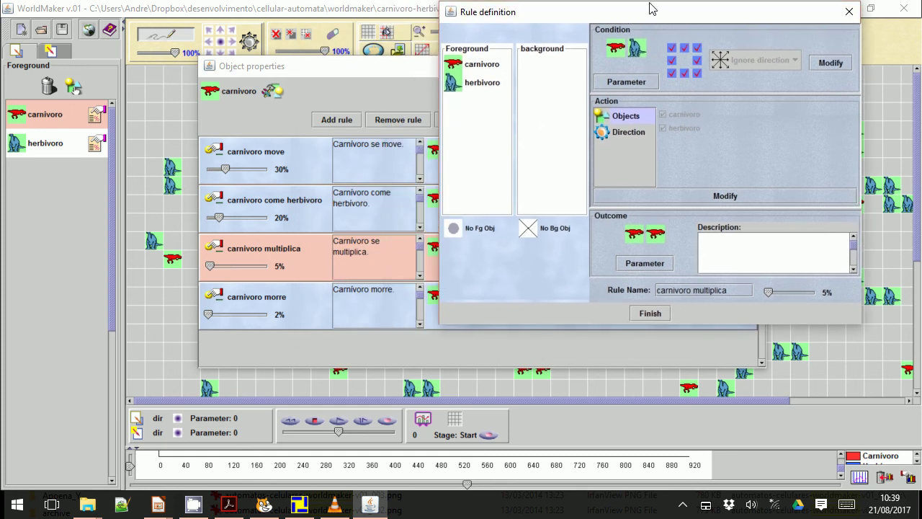
{"action": "left_click_drag", "start_coordinate": [651, 12], "coordinate": [556, 74]}
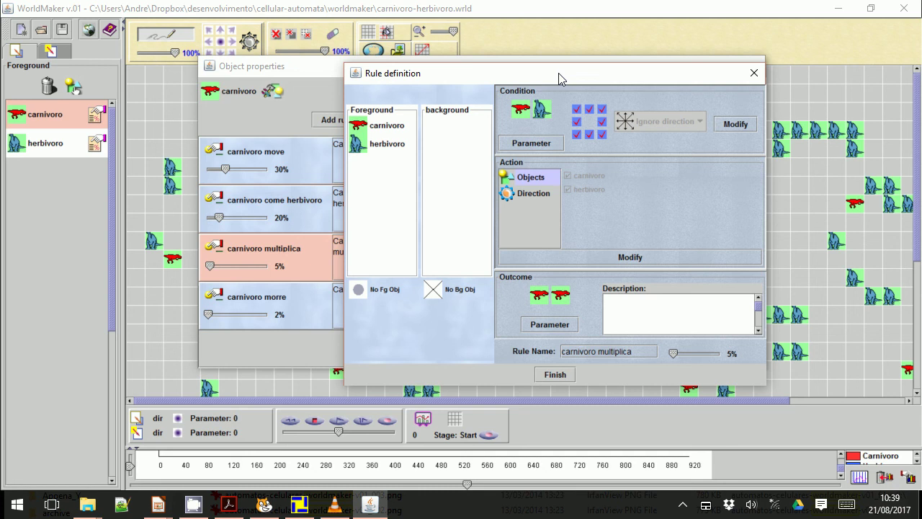
{"action": "left_click", "coordinate": [754, 73]}
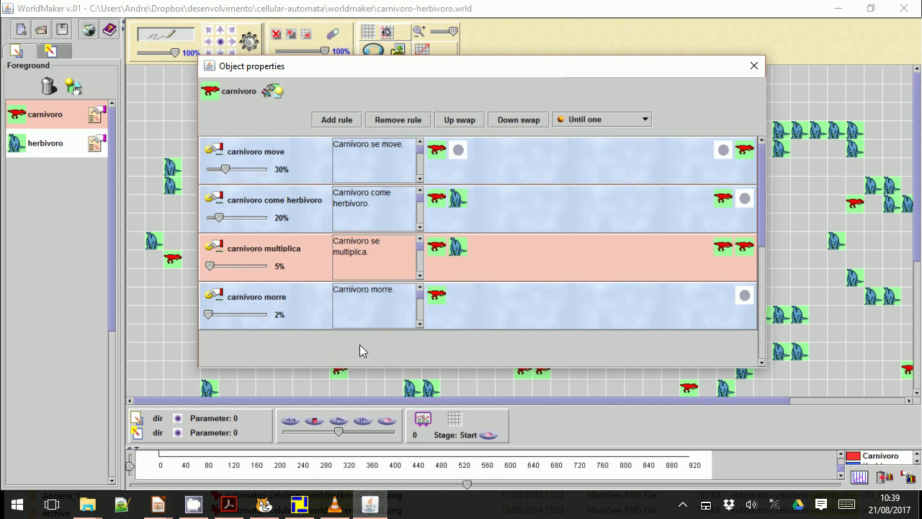
{"action": "double_click", "coordinate": [307, 307]}
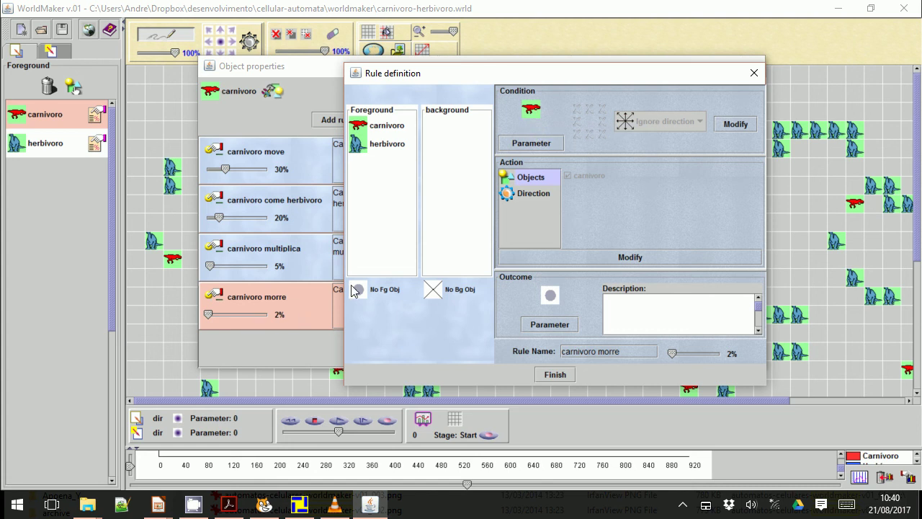
{"action": "left_click", "coordinate": [754, 75]}
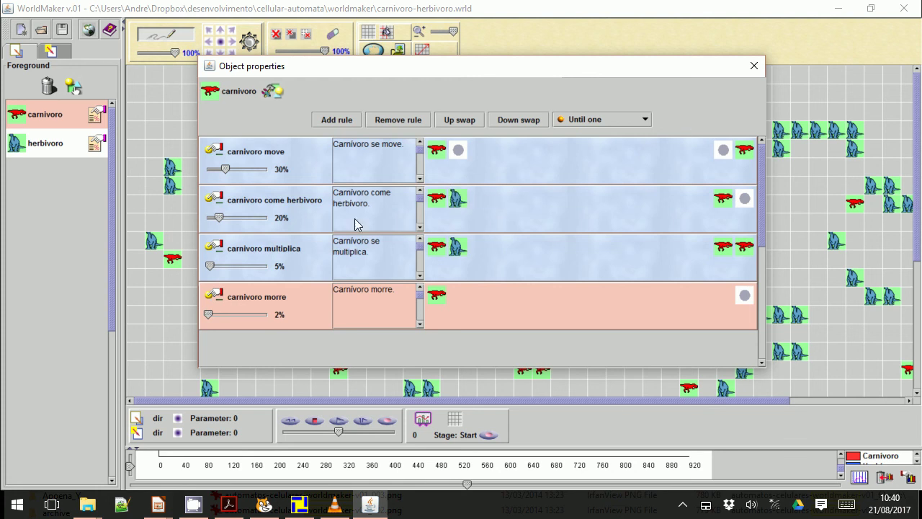
- Compare the carnivoro come herbivoro and carnivoro multiplica rules in the rule list, and close the carnivoro properties
{"action": "left_click", "coordinate": [308, 229]}
{"action": "left_click", "coordinate": [310, 243]}
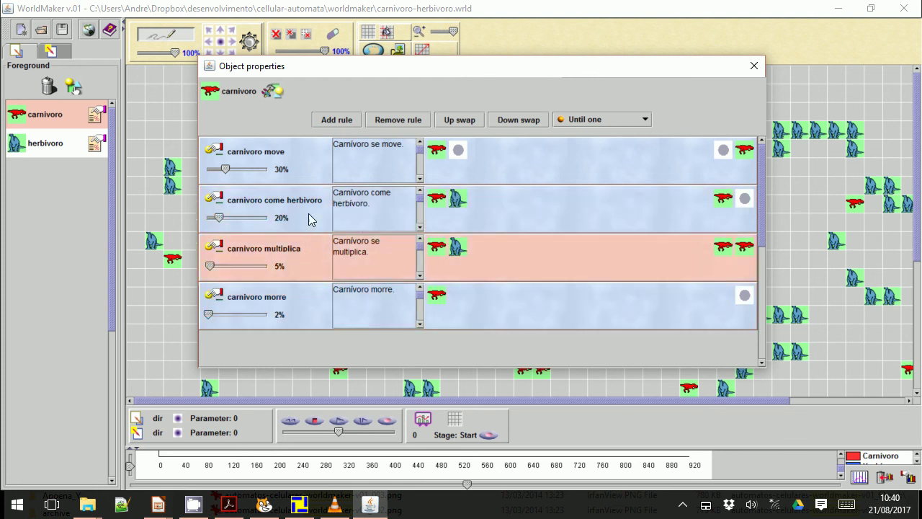
{"action": "left_click", "coordinate": [308, 213]}
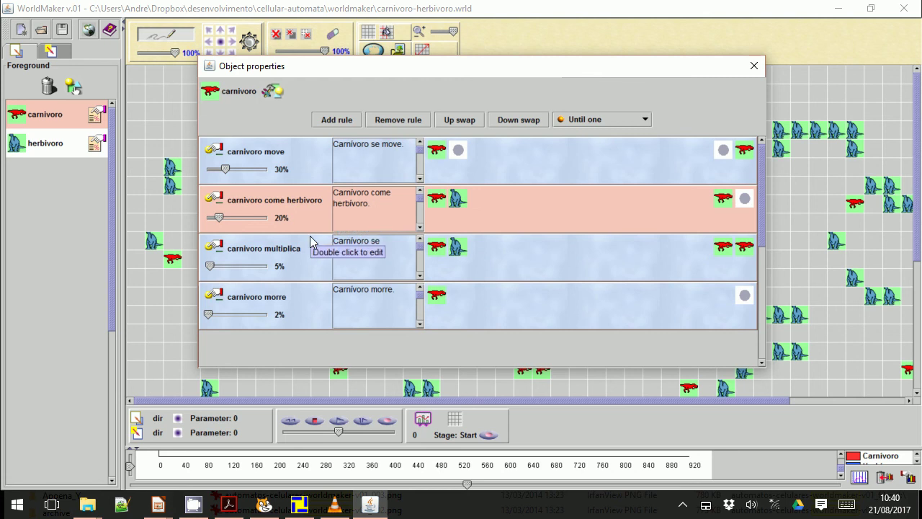
{"action": "left_click", "coordinate": [291, 248]}
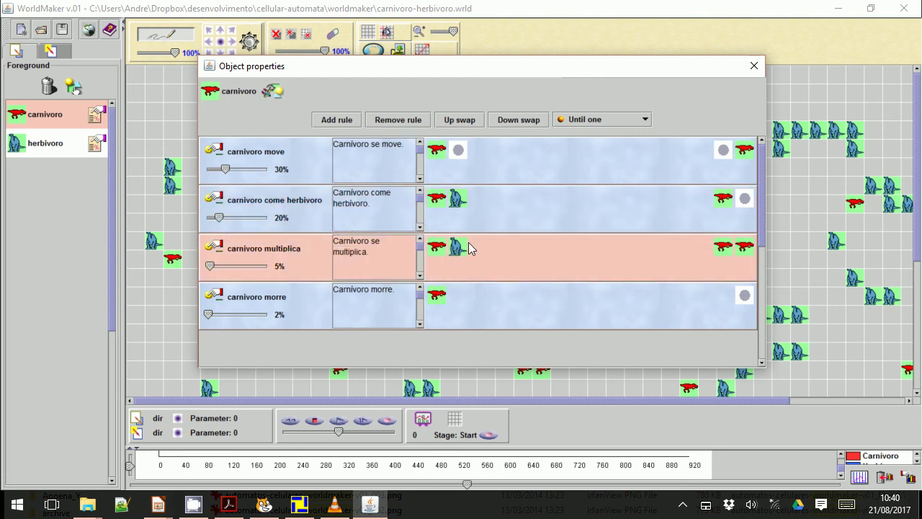
{"action": "left_click", "coordinate": [712, 231]}
{"action": "left_click", "coordinate": [754, 65]}
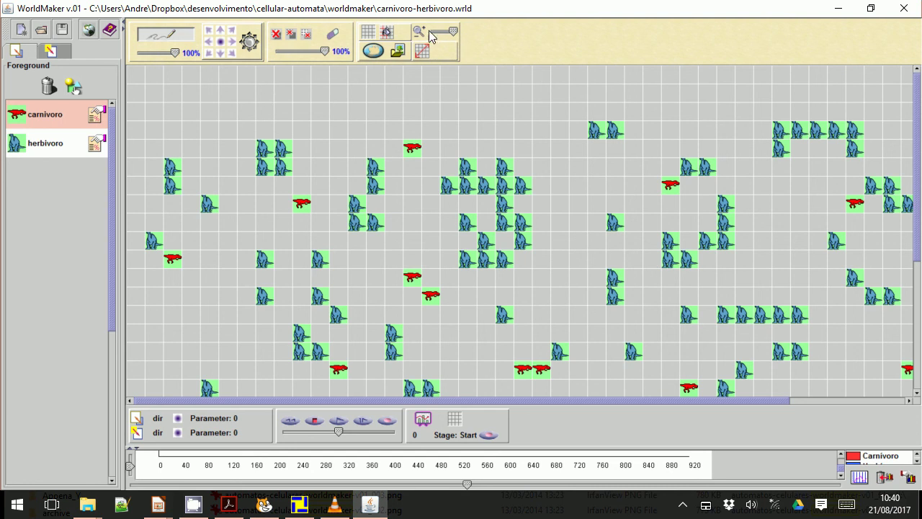
- Run the carnivoro-herbivoro simulation, raise its speed to the maximum and stop it
{"action": "left_click_drag", "start_coordinate": [453, 34], "coordinate": [442, 32]}
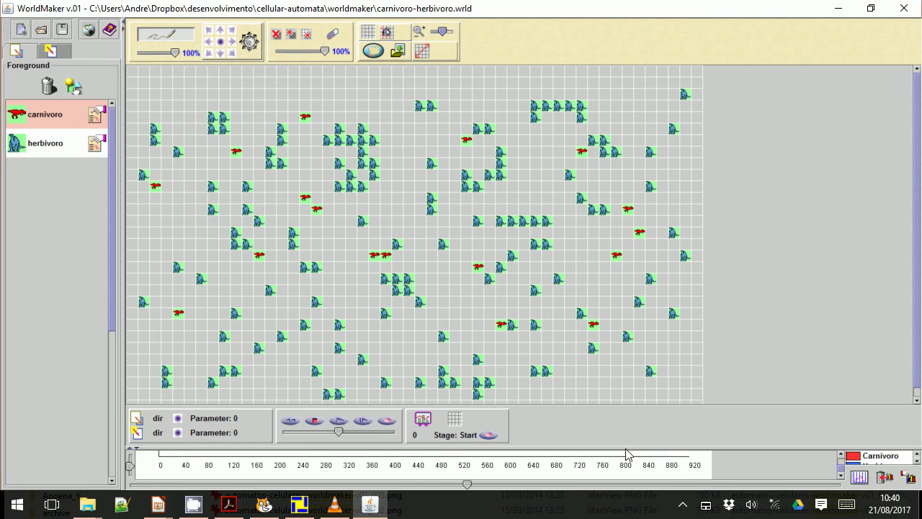
{"action": "left_click", "coordinate": [339, 424]}
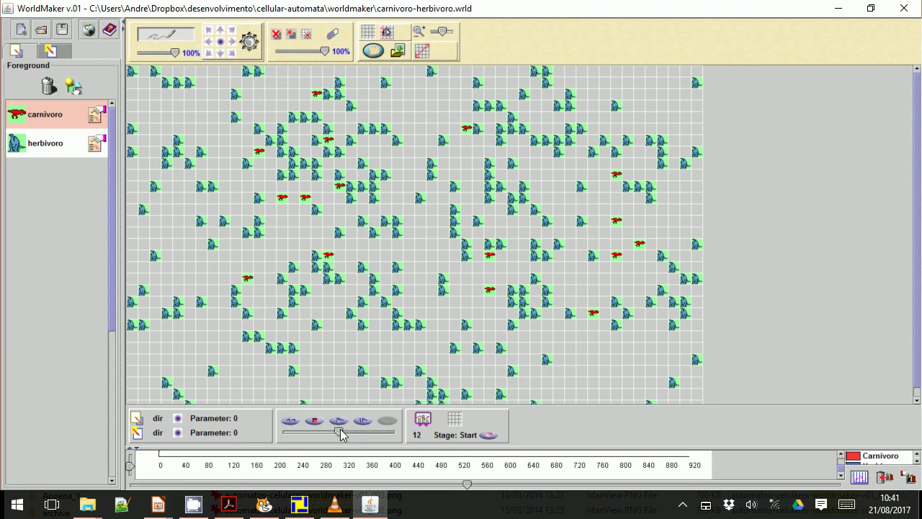
{"action": "left_click_drag", "start_coordinate": [339, 432], "coordinate": [382, 441]}
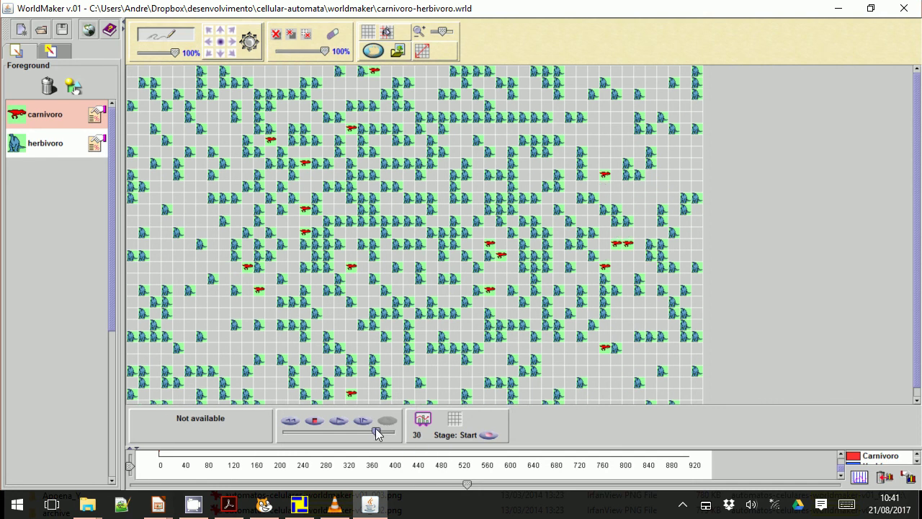
{"action": "left_click_drag", "start_coordinate": [380, 430], "coordinate": [387, 433]}
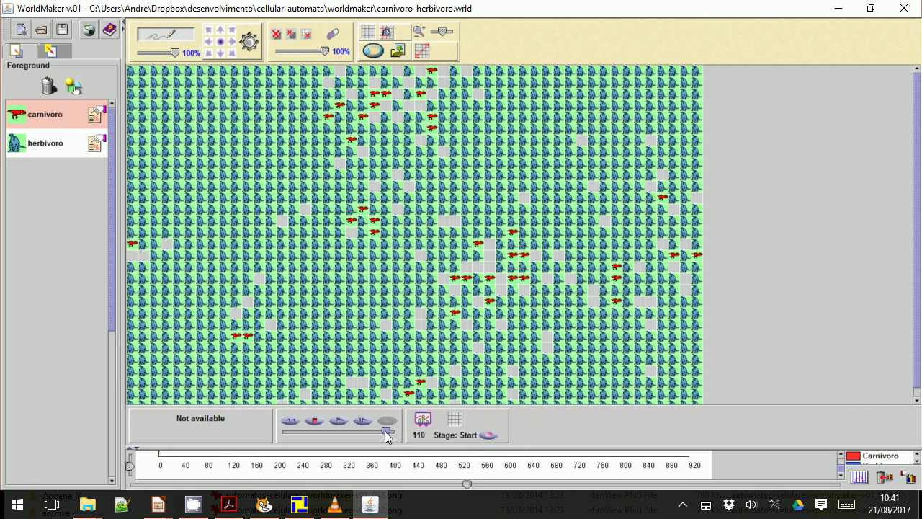
{"action": "left_click_drag", "start_coordinate": [387, 431], "coordinate": [394, 431]}
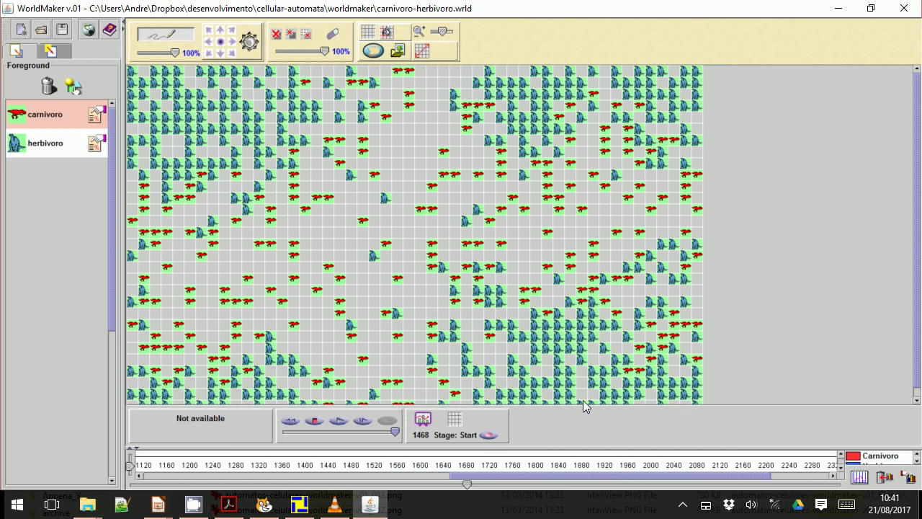
{"action": "left_click", "coordinate": [314, 424]}
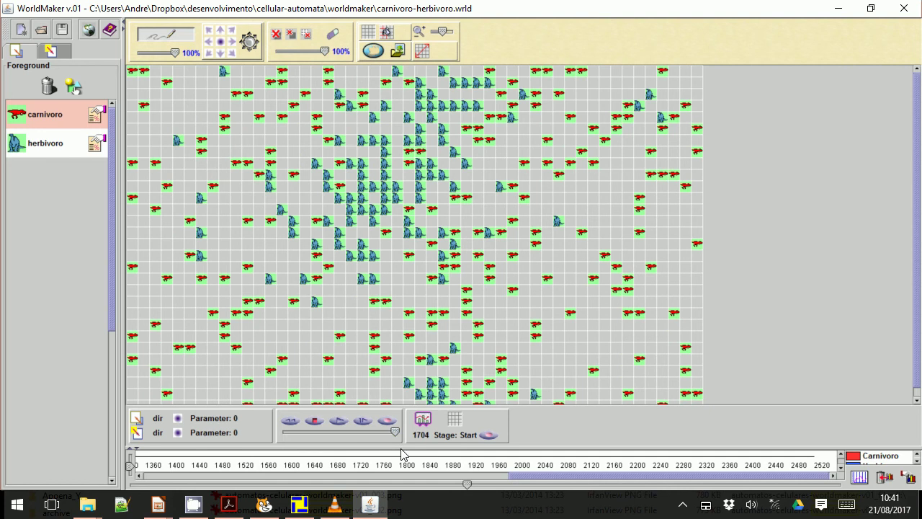
- Enlarge the population graph to examine the Carnivoro and Herbivoro curves, and restore most of the world view
{"action": "left_click_drag", "start_coordinate": [400, 448], "coordinate": [404, 137]}
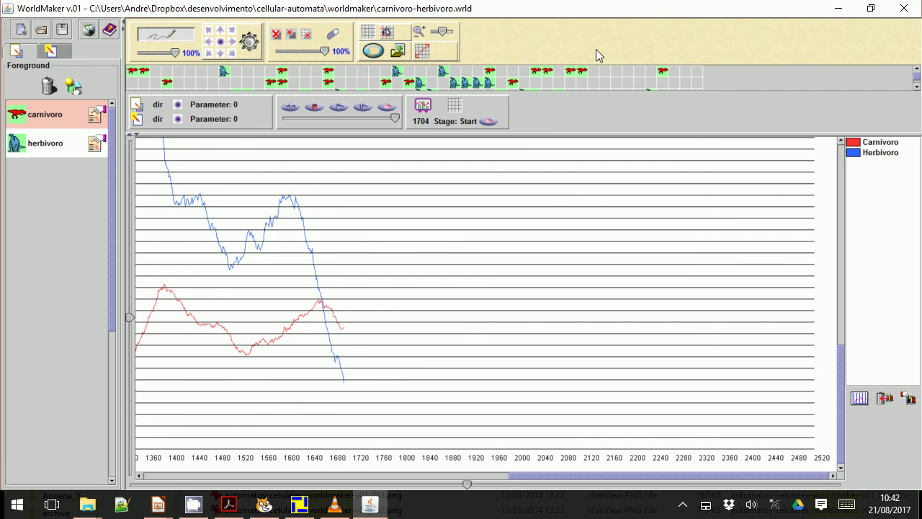
{"action": "left_click_drag", "start_coordinate": [576, 137], "coordinate": [579, 359]}
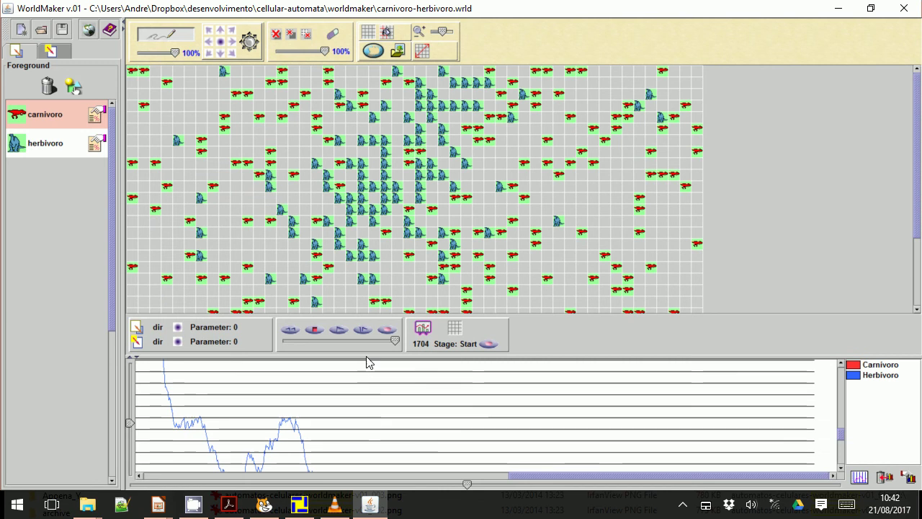
{"action": "left_click_drag", "start_coordinate": [367, 362], "coordinate": [368, 406]}
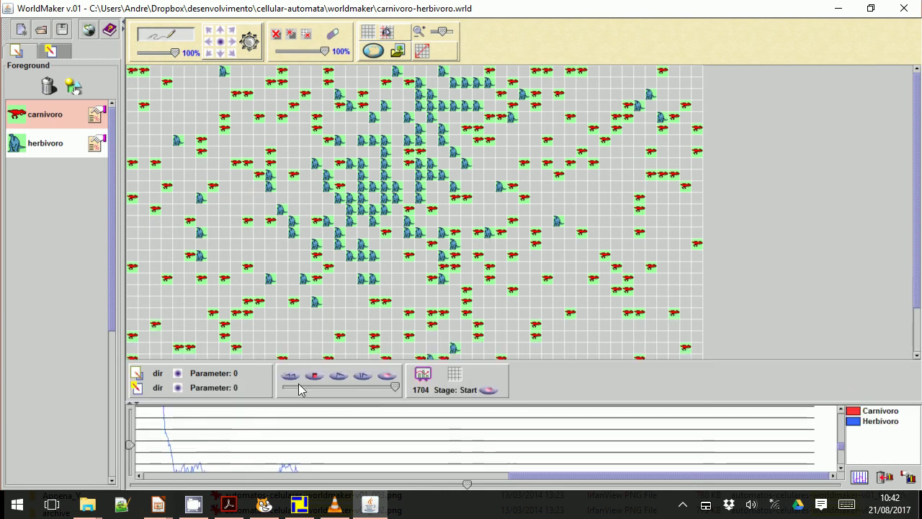
- Resume and stop the simulation, and enlarge the population graph to examine both curves from about iteration 1560
{"action": "left_click", "coordinate": [339, 376]}
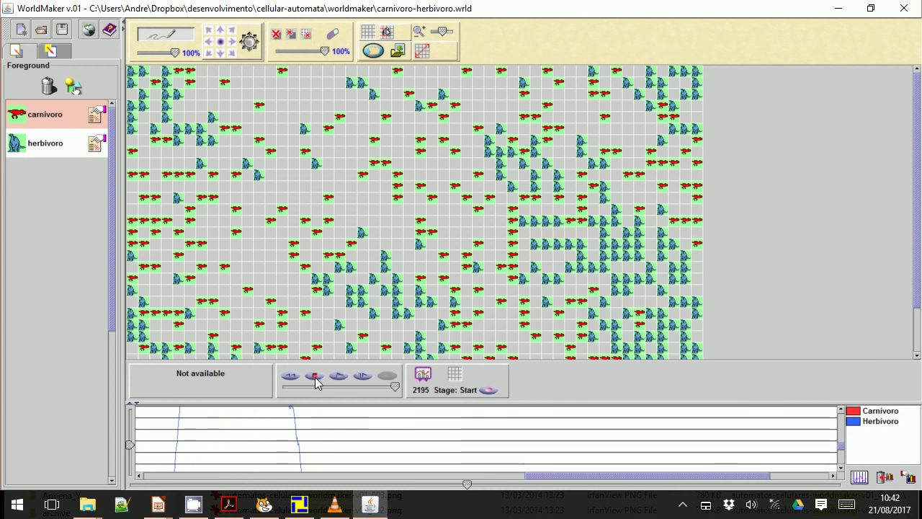
{"action": "left_click", "coordinate": [314, 377]}
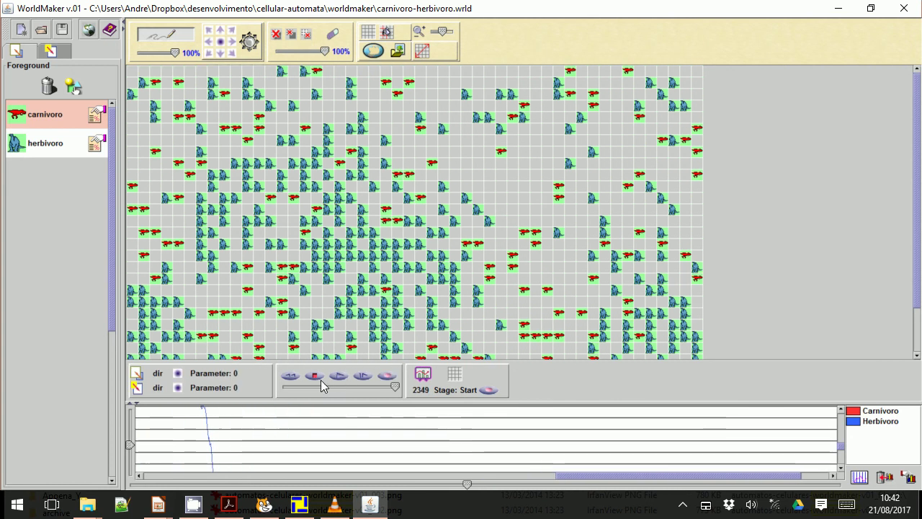
{"action": "left_click_drag", "start_coordinate": [356, 402], "coordinate": [364, 127]}
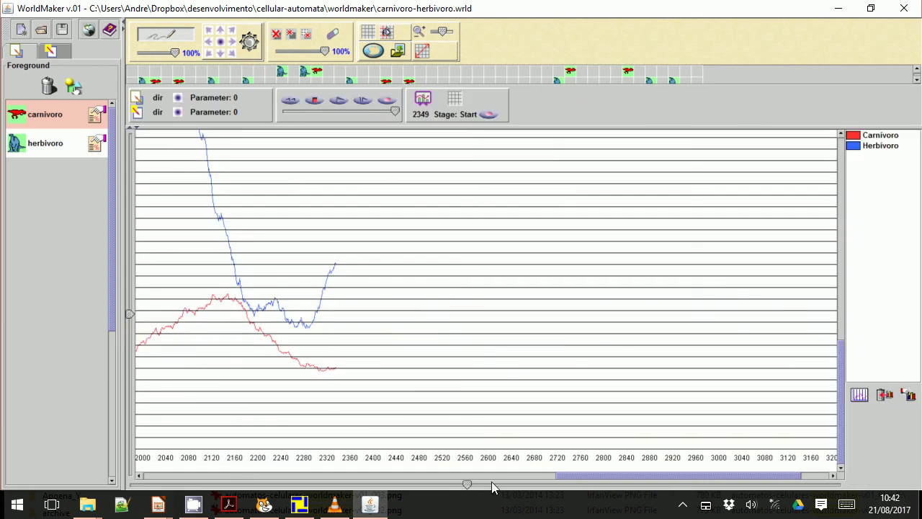
{"action": "left_click_drag", "start_coordinate": [579, 475], "coordinate": [486, 455]}
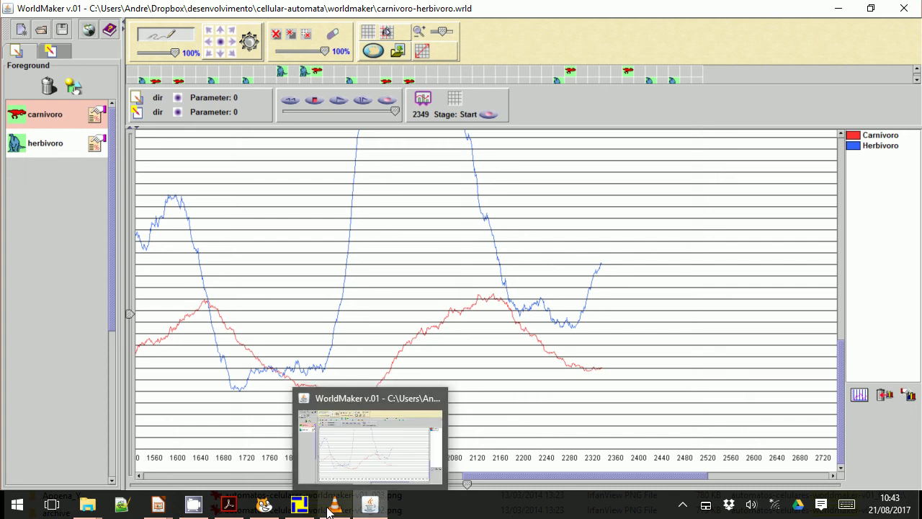
- Switch to the VLC media player showing the Autômatos Celulares video and close it
{"action": "mouse_move", "coordinate": [308, 510]}
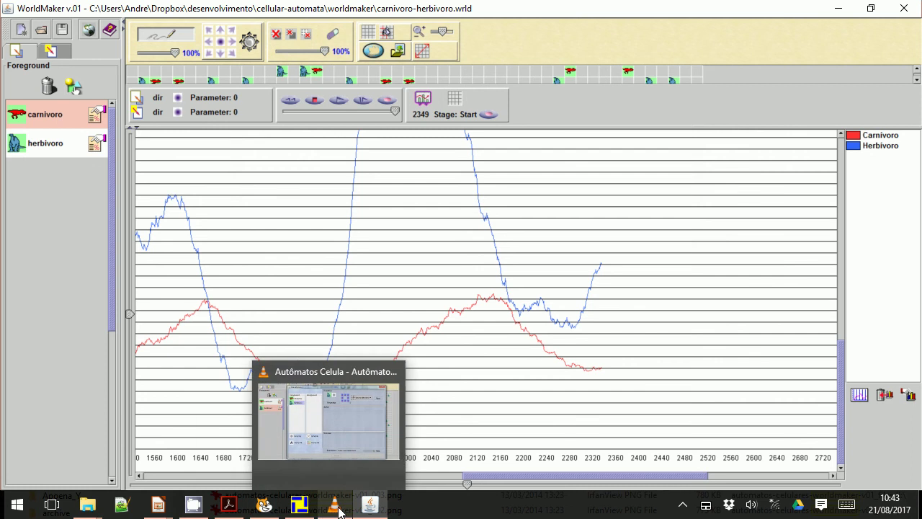
{"action": "left_click", "coordinate": [334, 504]}
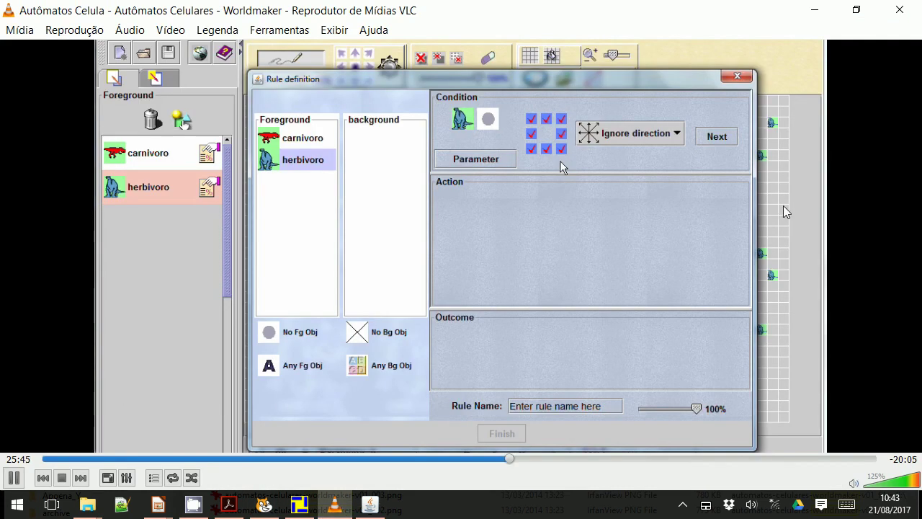
{"action": "left_click", "coordinate": [899, 11]}
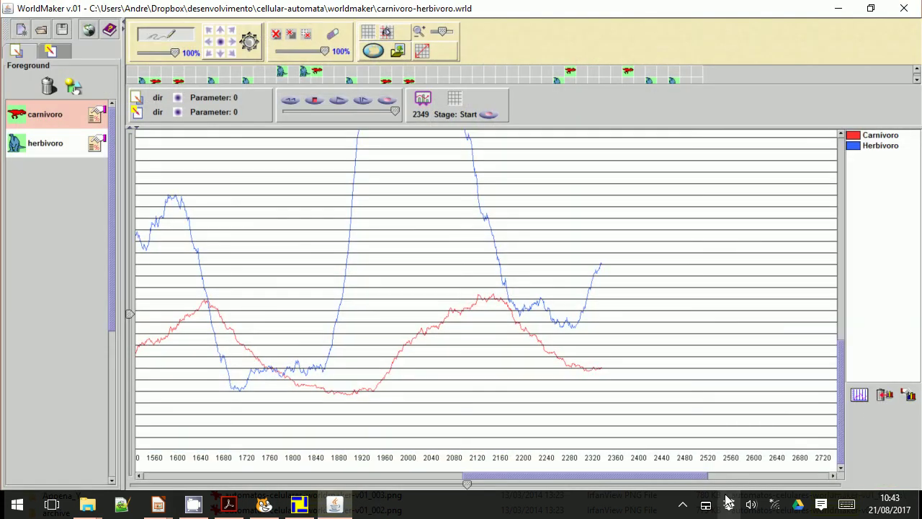
- Bring up the CamStudio recorder window and pause the recording
{"action": "left_click", "coordinate": [683, 506]}
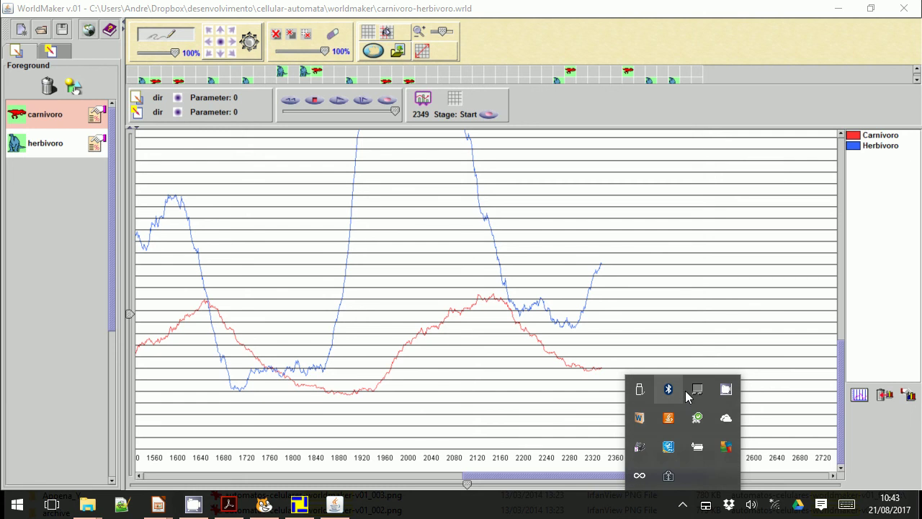
{"action": "left_click", "coordinate": [726, 390]}
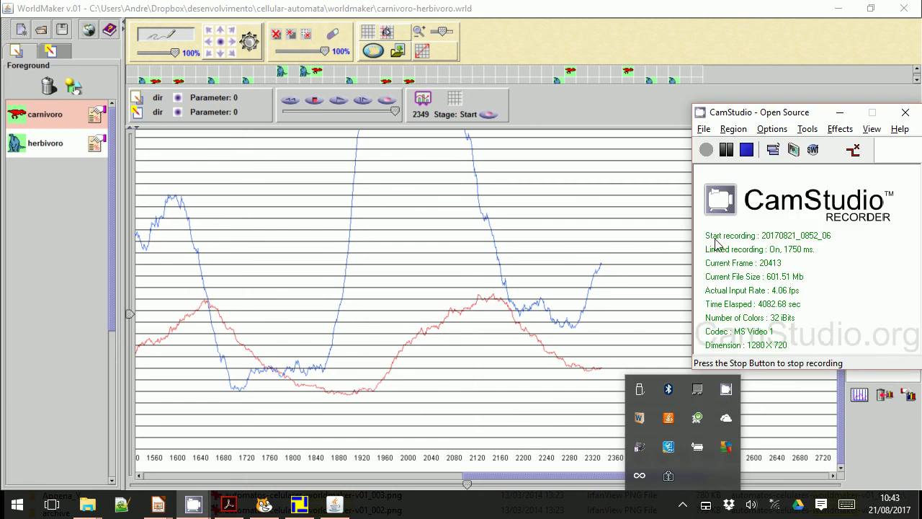
{"action": "left_click", "coordinate": [725, 150]}
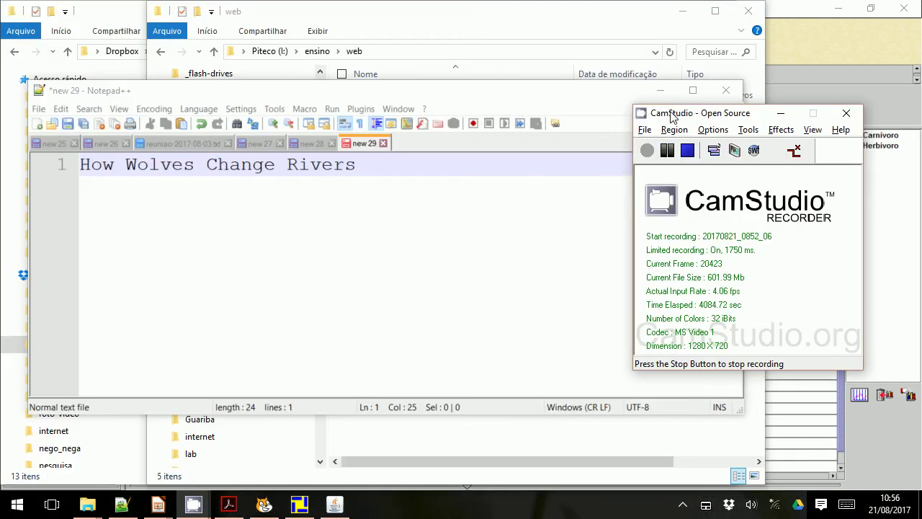
{"action": "left_click_drag", "start_coordinate": [696, 113], "coordinate": [704, 117]}
{"action": "left_click", "coordinate": [355, 207]}
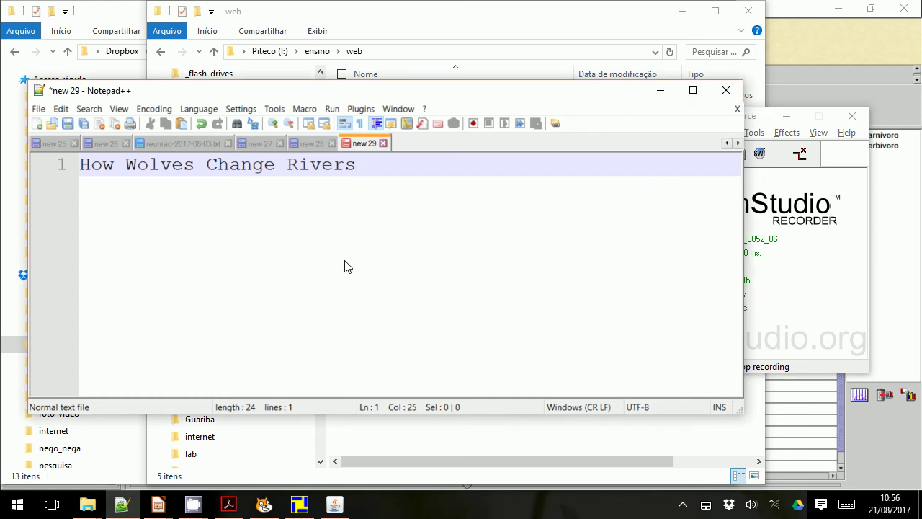
{"action": "left_click", "coordinate": [749, 119]}
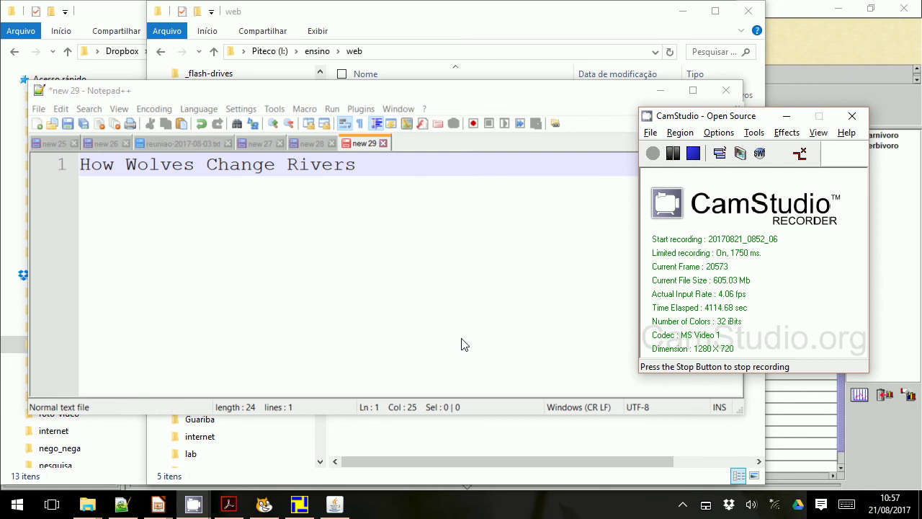
- Preview the open LibreOffice Impress presentation jogo-vida-pratica-v01.odp
{"action": "mouse_move", "coordinate": [158, 505]}
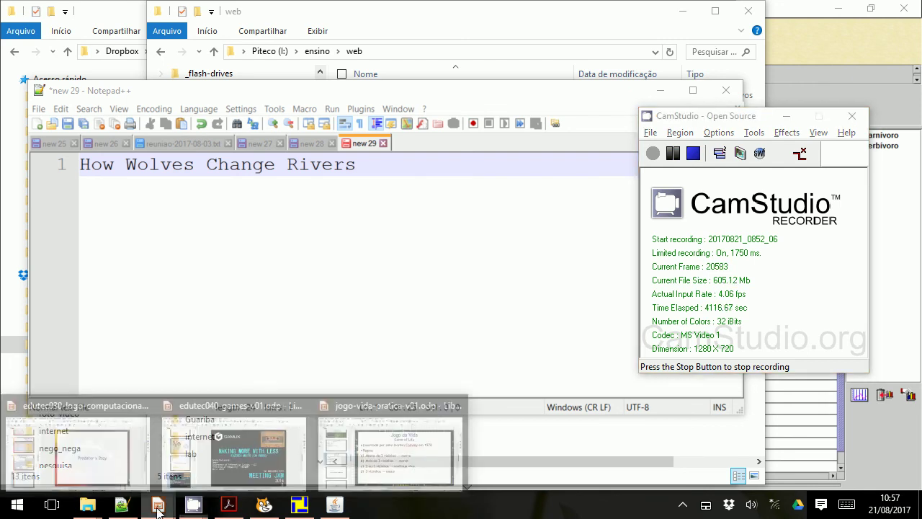
{"action": "mouse_move", "coordinate": [357, 436]}
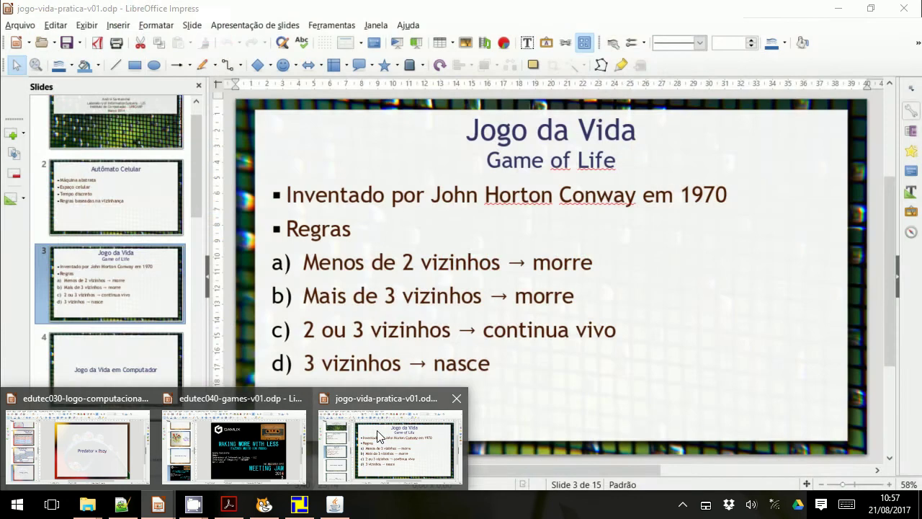